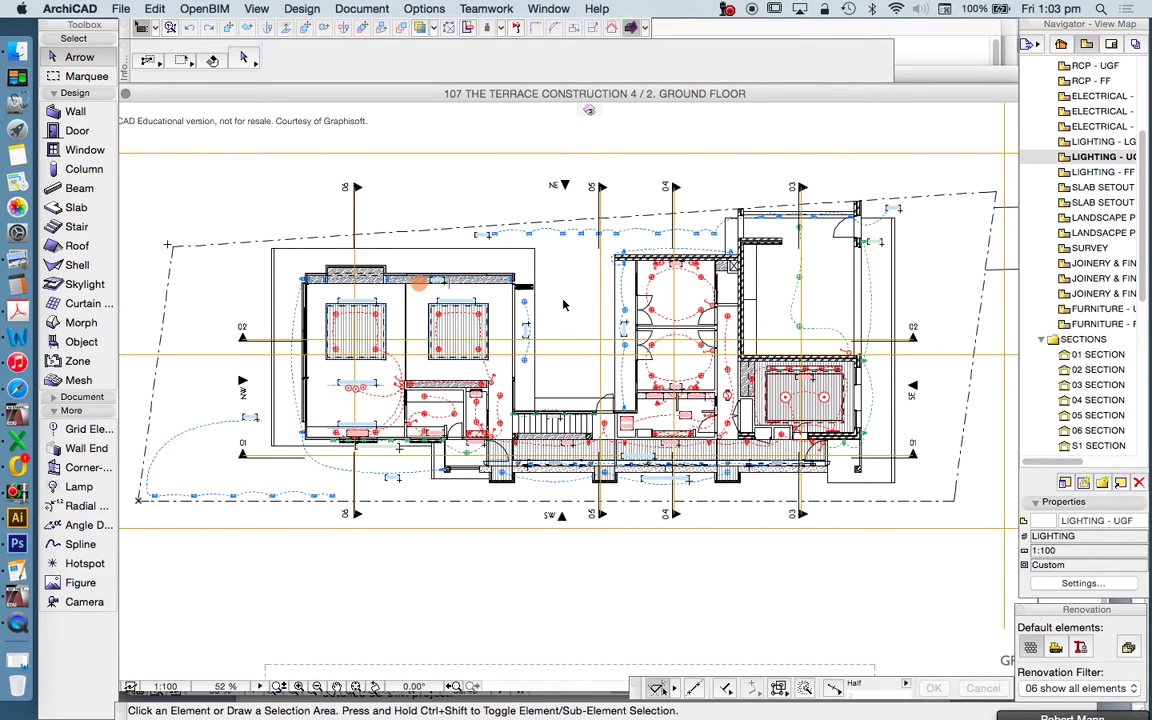
Step: Select all layers in Layer Settings, make them visible, and zoom out over the full site
{"action": "right_click", "coordinate": [443, 183]}
{"action": "left_click", "coordinate": [420, 195]}
{"action": "key", "text": "super+l"}
{"action": "left_click", "coordinate": [1027, 440]}
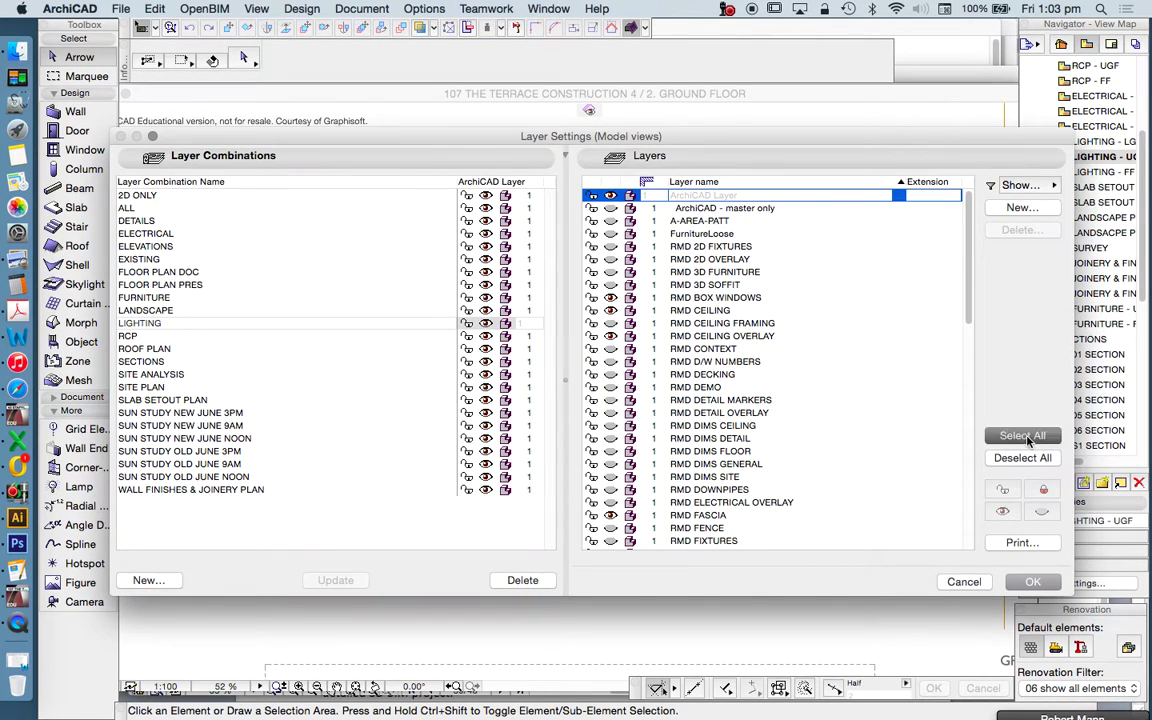
{"action": "left_click", "coordinate": [610, 372]}
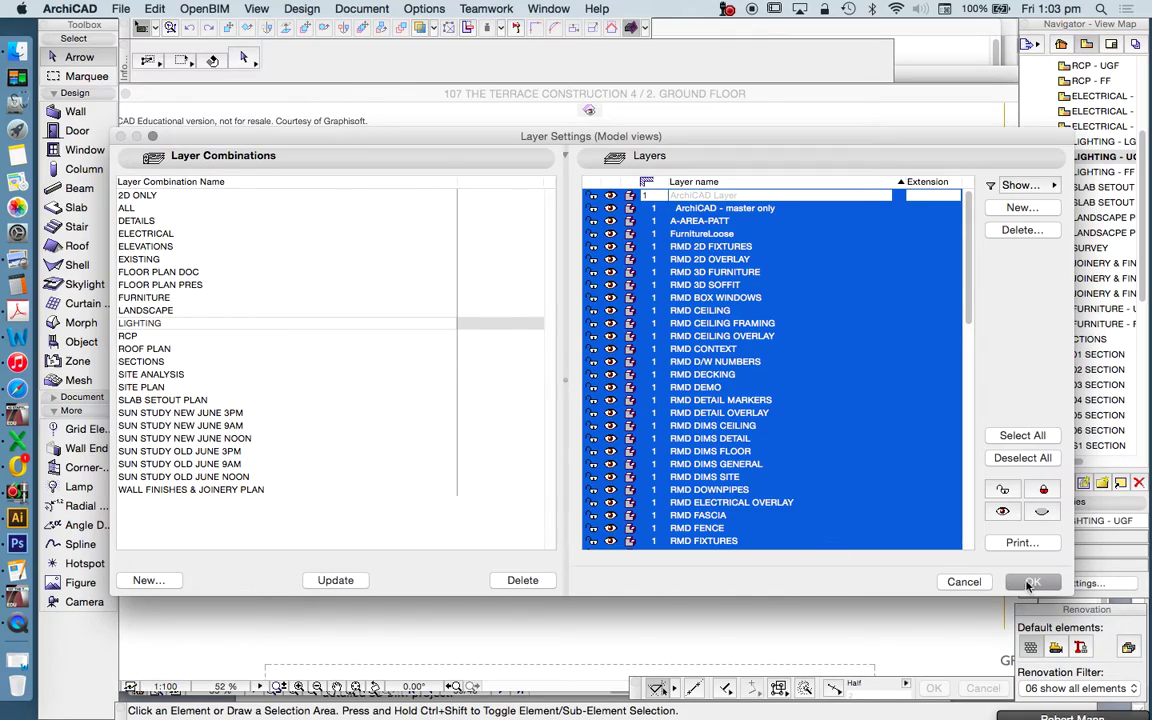
{"action": "left_click", "coordinate": [1033, 581]}
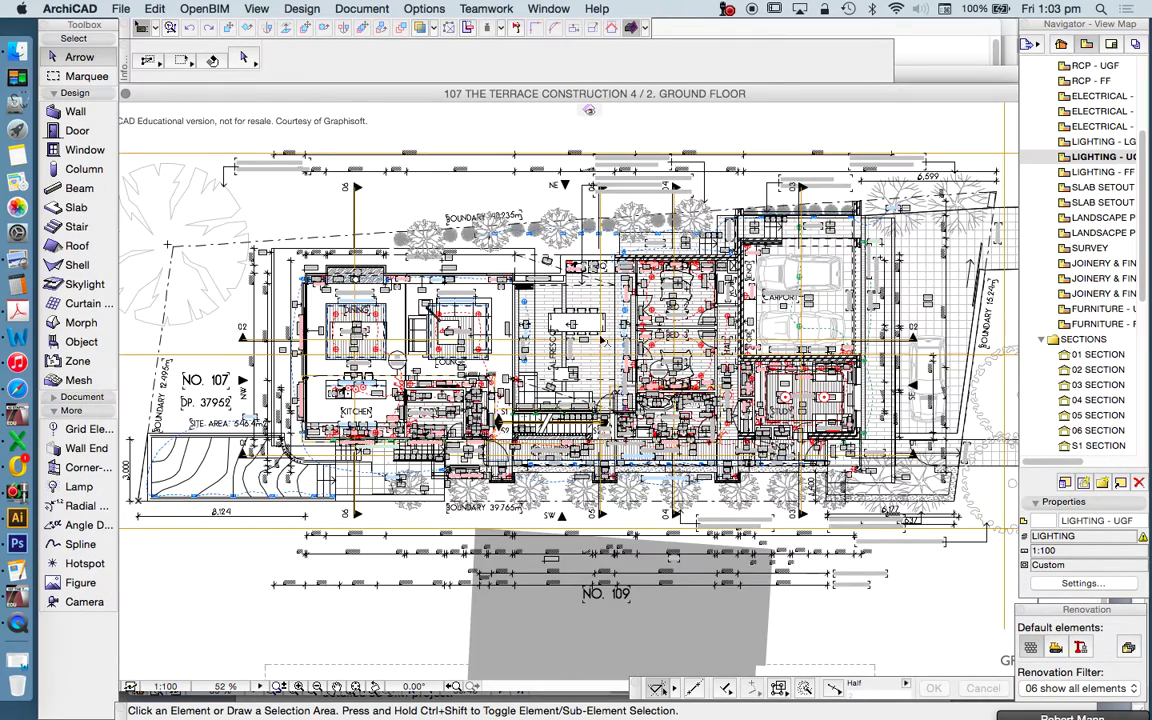
{"action": "scroll", "coordinate": [680, 355], "scroll_direction": "up", "scroll_amount": 10}
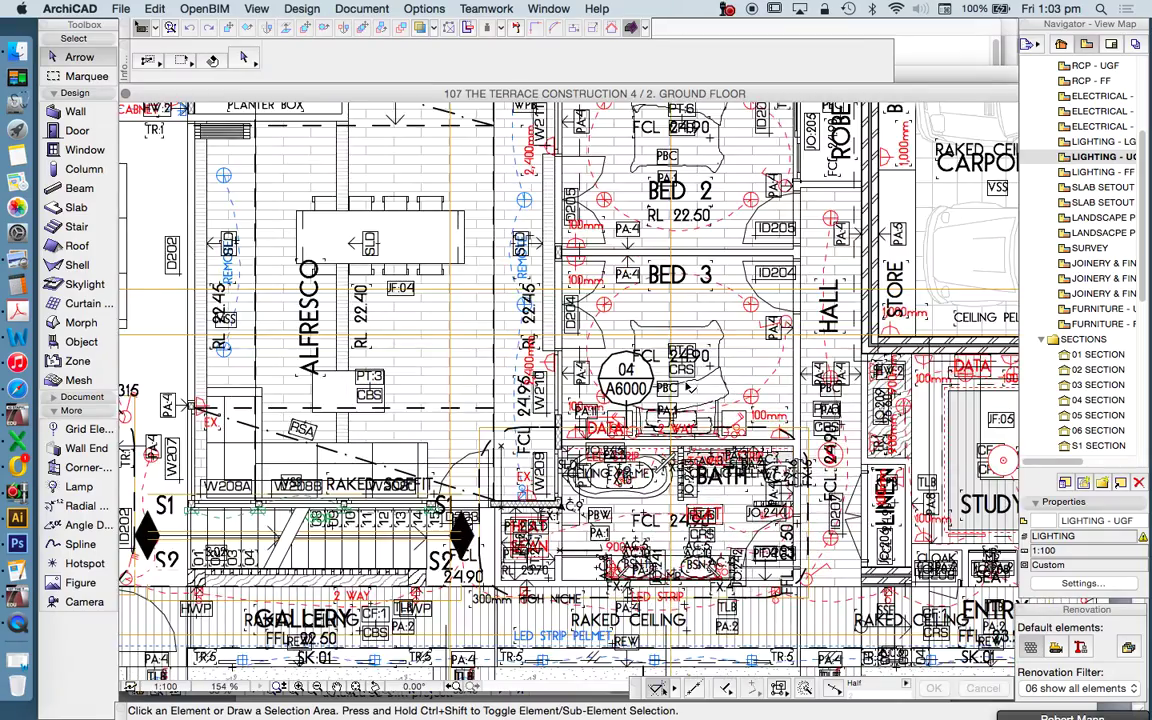
{"action": "scroll", "coordinate": [688, 388], "scroll_direction": "down", "scroll_amount": 10}
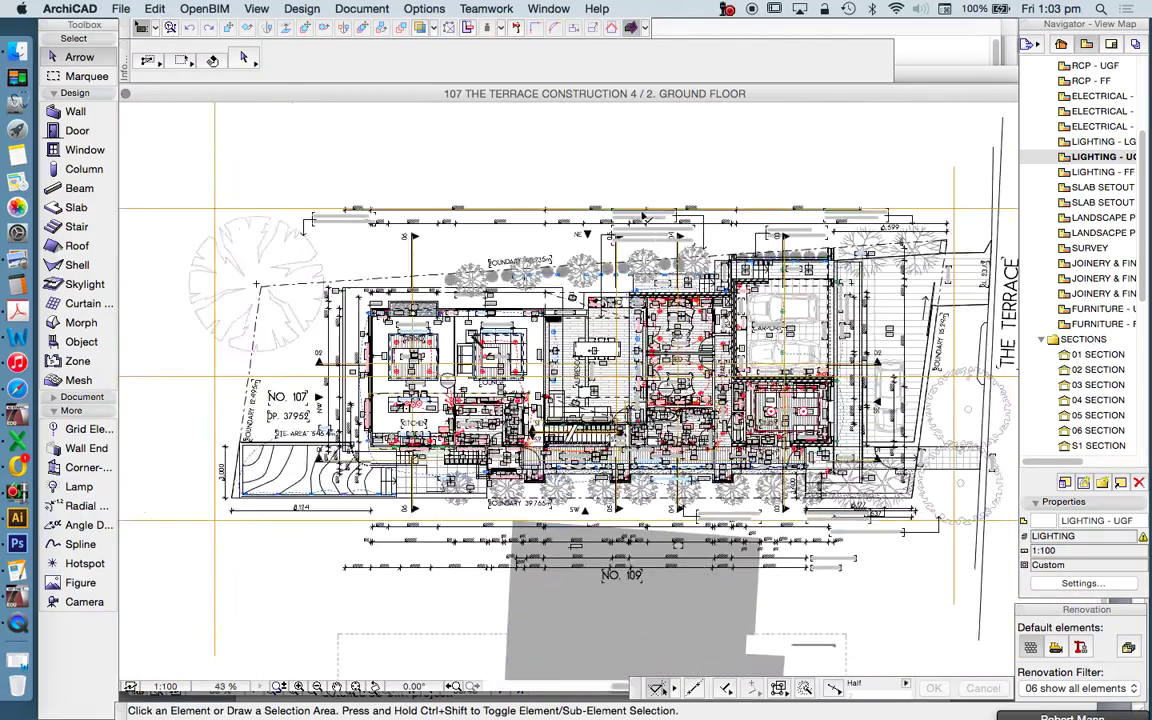
{"action": "scroll", "coordinate": [700, 250], "scroll_direction": "down", "scroll_amount": 2}
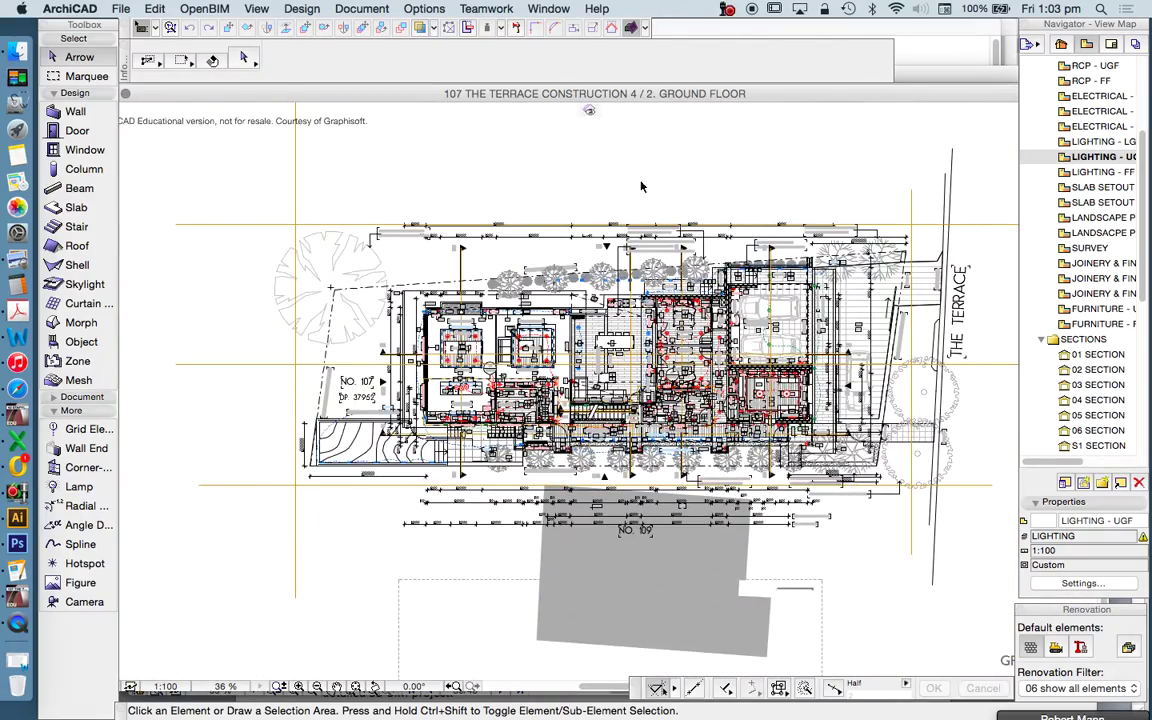
{"action": "right_click", "coordinate": [691, 192]}
Step: Show the whole model in 3D, orbit to the side and pool, then open 2. GROUND FLOOR from the Project Map
{"action": "left_click", "coordinate": [775, 419]}
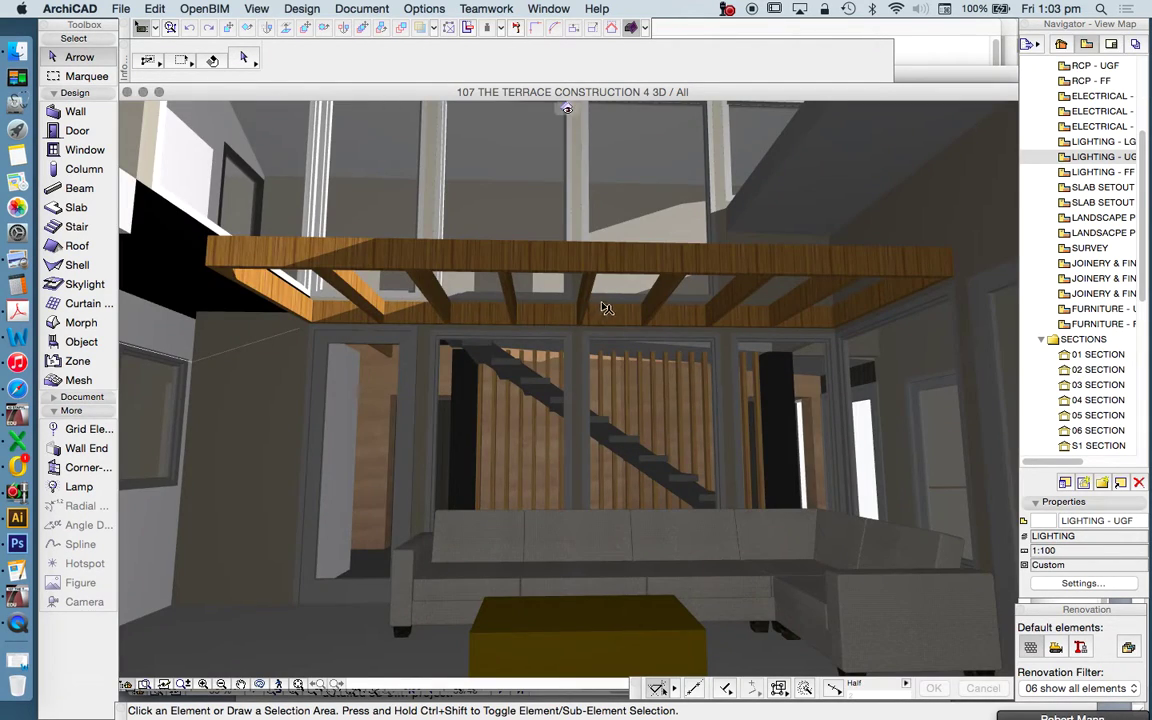
{"action": "scroll", "coordinate": [497, 543], "scroll_direction": "down", "scroll_amount": 10}
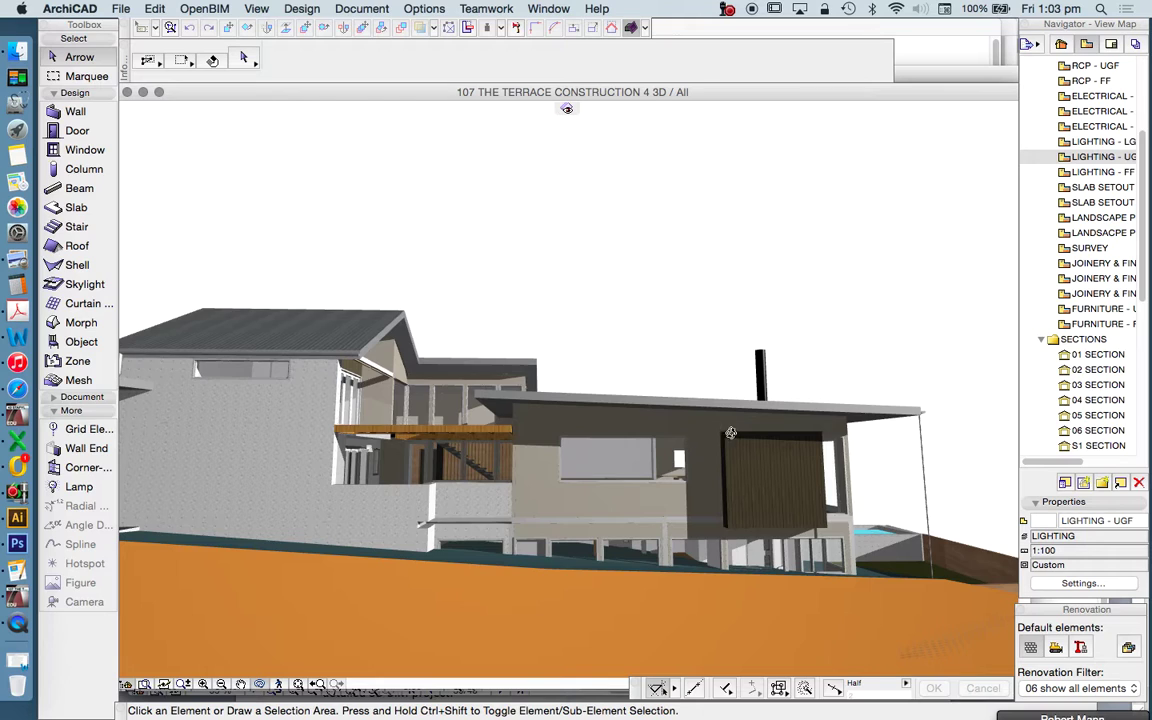
{"action": "scroll", "coordinate": [532, 463], "scroll_direction": "up", "scroll_amount": 8}
{"action": "scroll", "coordinate": [431, 459], "scroll_direction": "down", "scroll_amount": 8}
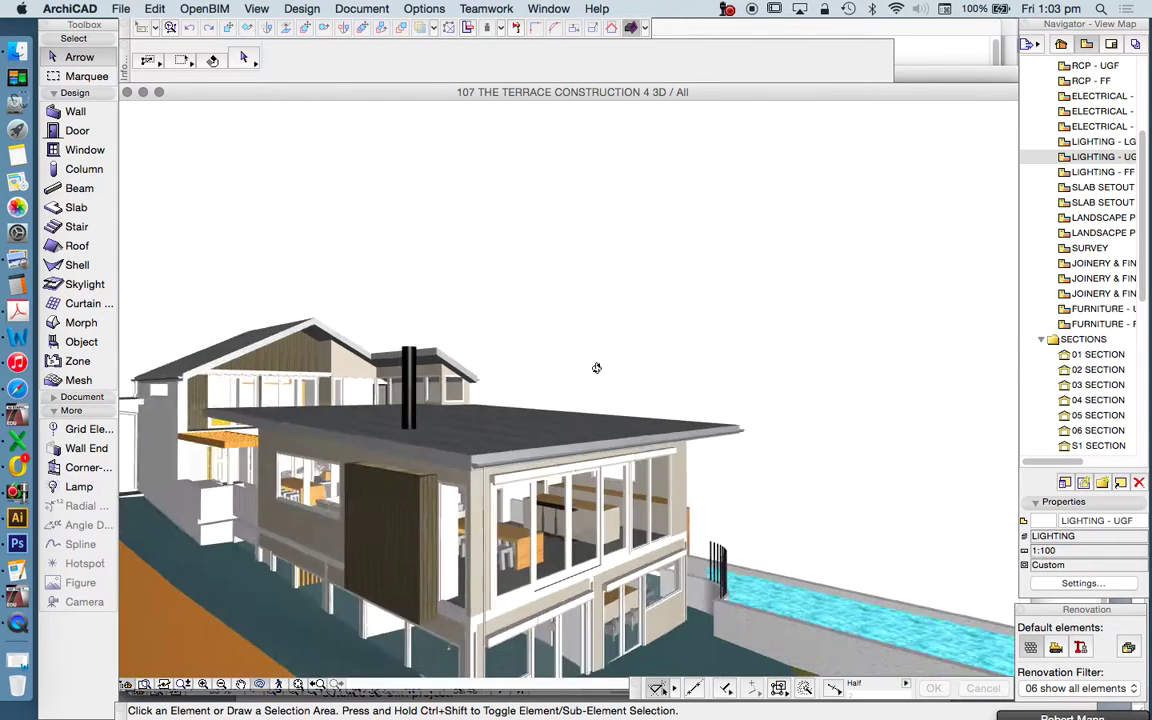
{"action": "middle_click_drag", "start_coordinate": [391, 433], "coordinate": [1033, 229], "text": "shift"}
{"action": "scroll", "coordinate": [1033, 229], "scroll_direction": "up", "scroll_amount": 5}
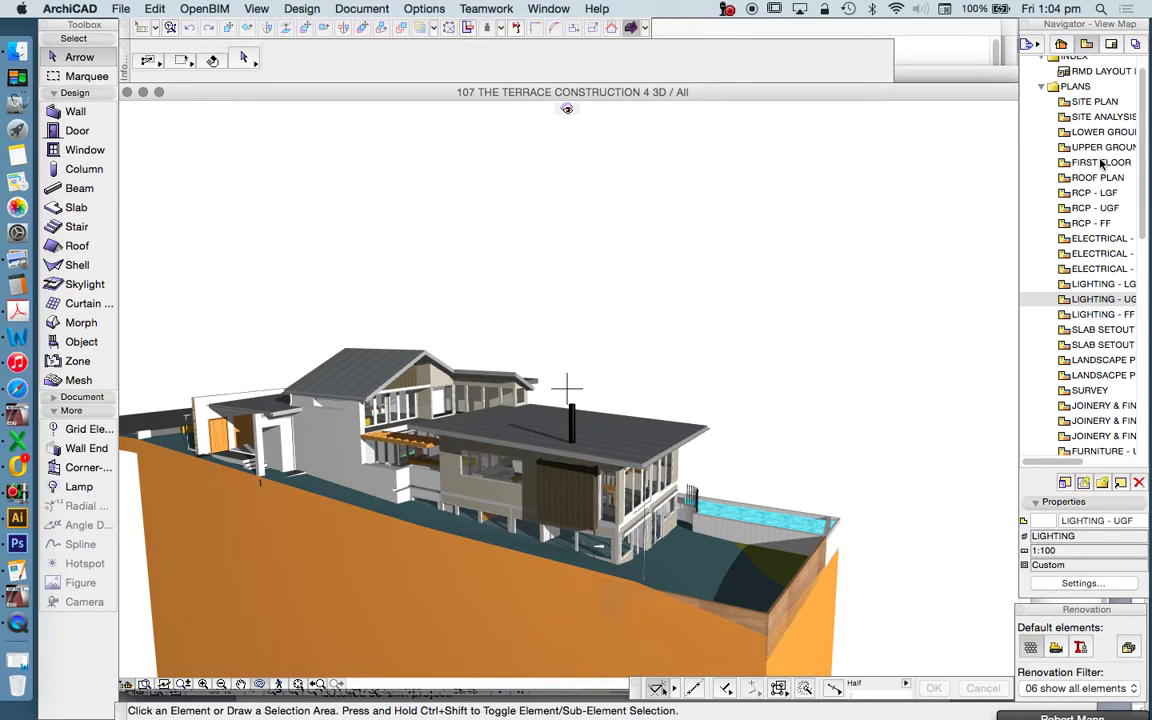
{"action": "left_click", "coordinate": [1061, 45]}
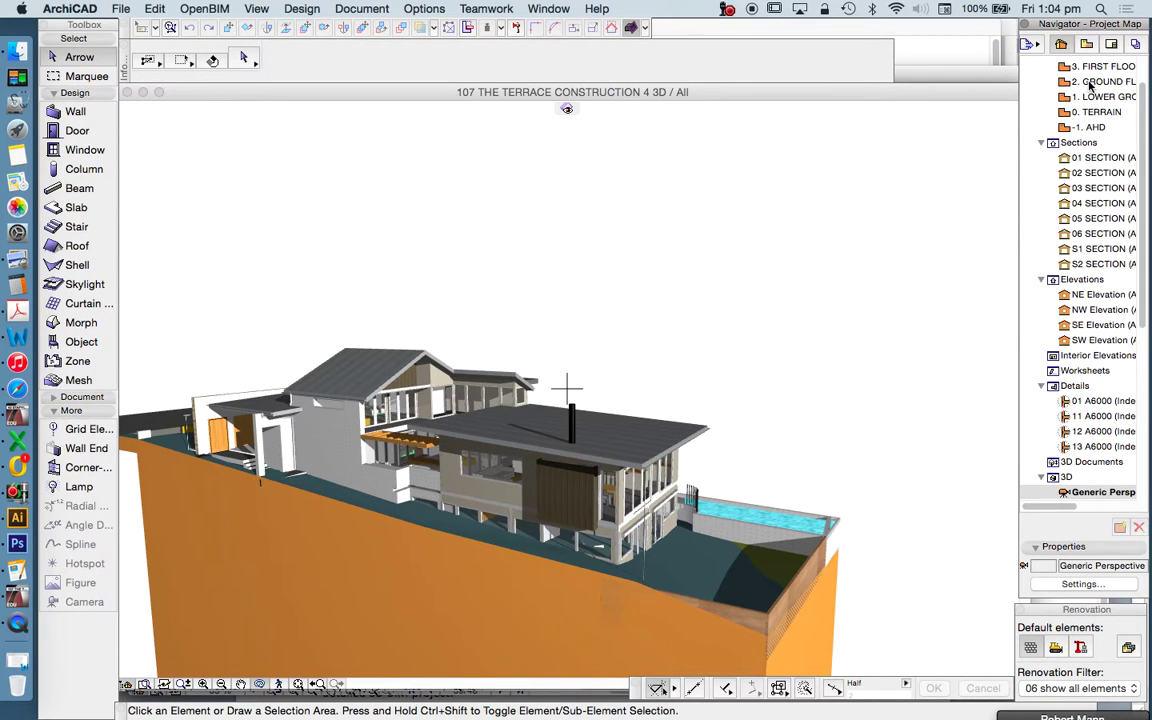
{"action": "double_click", "coordinate": [1092, 84]}
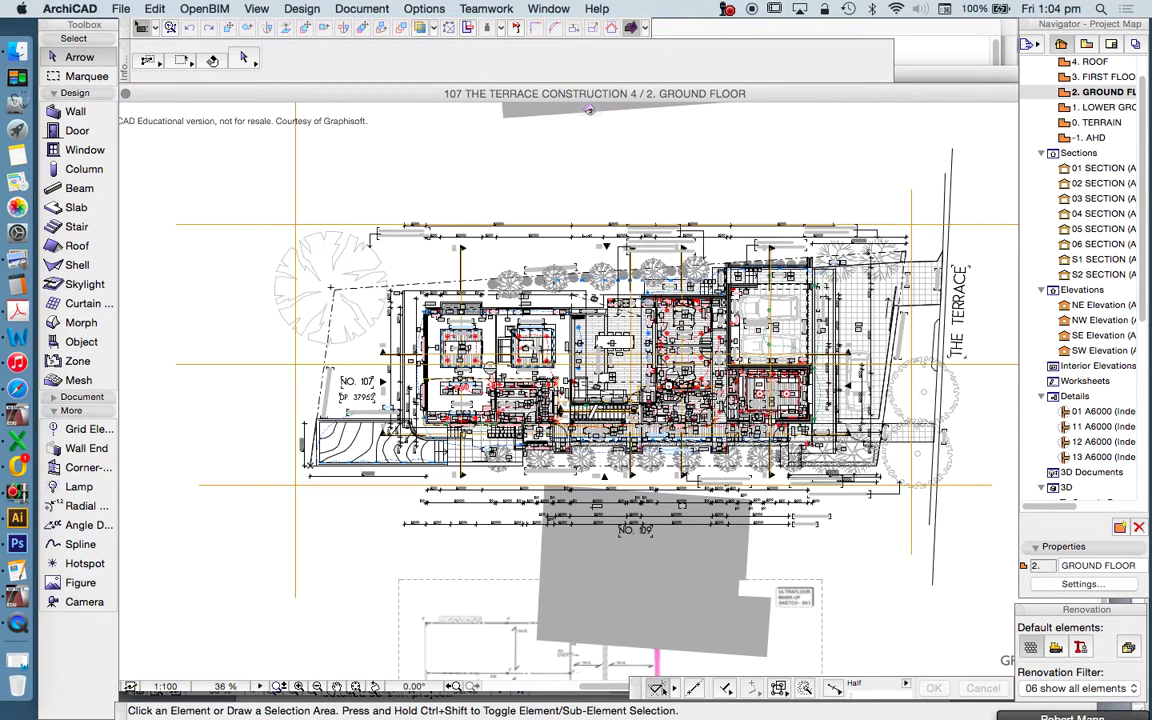
Step: Zoom into the ground floor plan, then select and deselect the dimension chain below the building
{"action": "key", "text": "super+plus"}
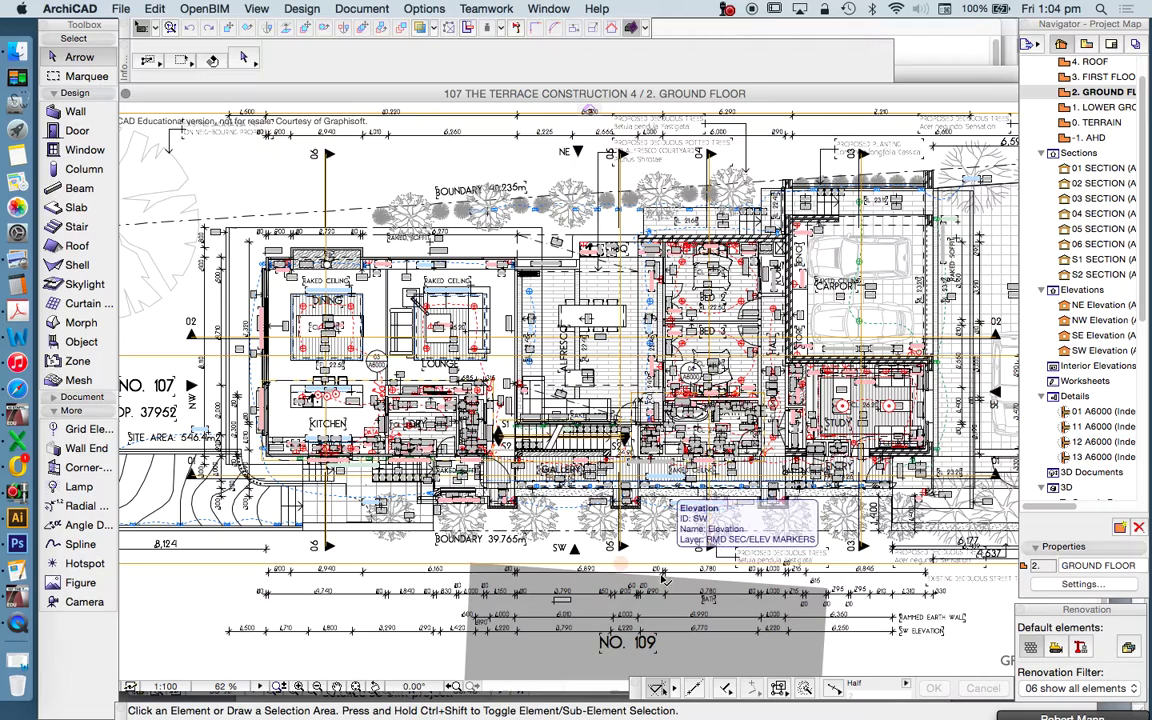
{"action": "left_click", "coordinate": [683, 621]}
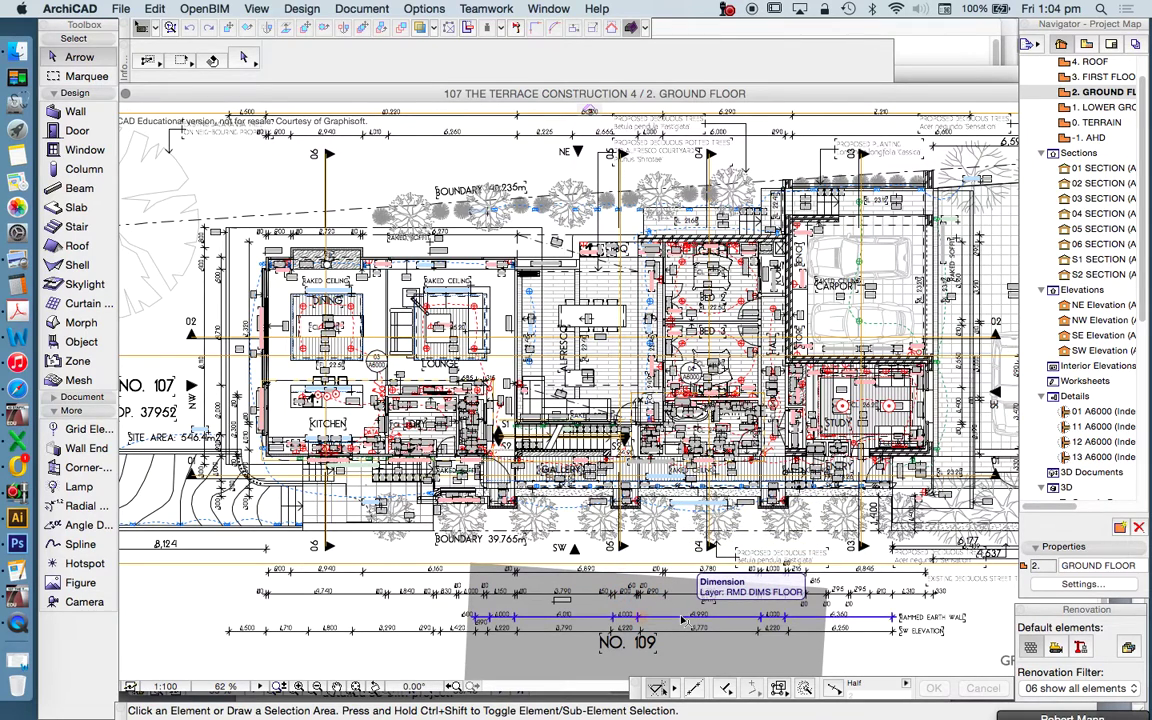
{"action": "key", "text": "Escape"}
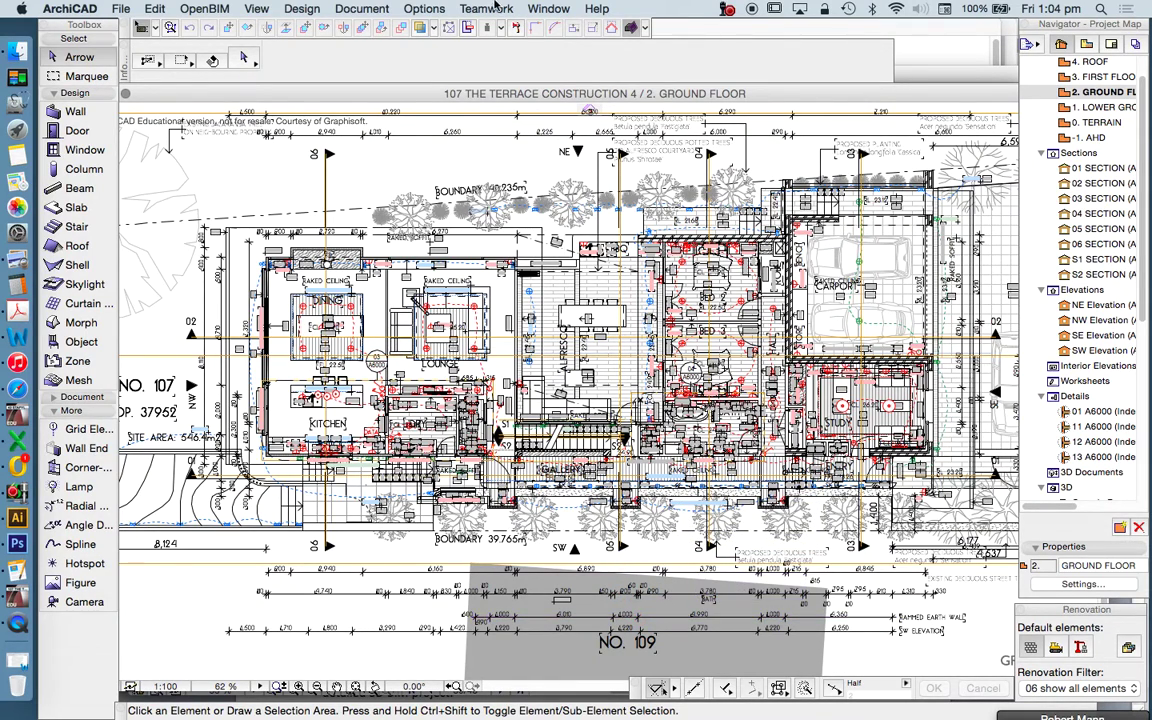
{"action": "left_click", "coordinate": [446, 8]}
{"action": "mouse_move", "coordinate": [520, 27]}
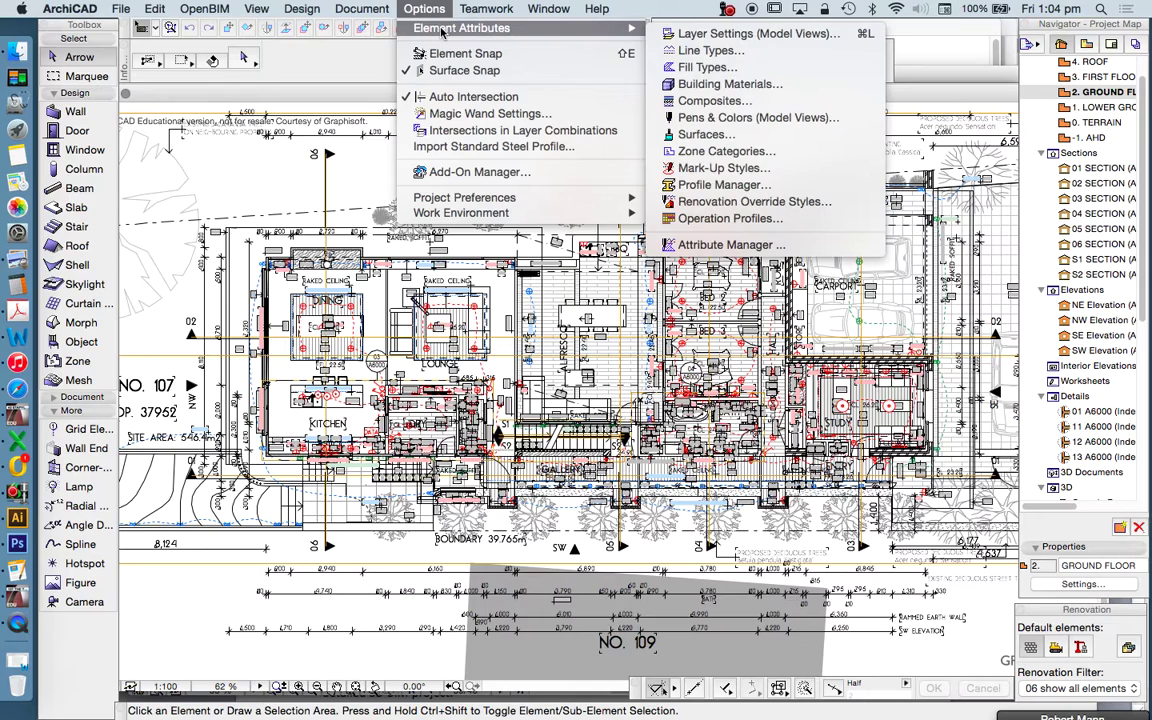
{"action": "left_click", "coordinate": [720, 38]}
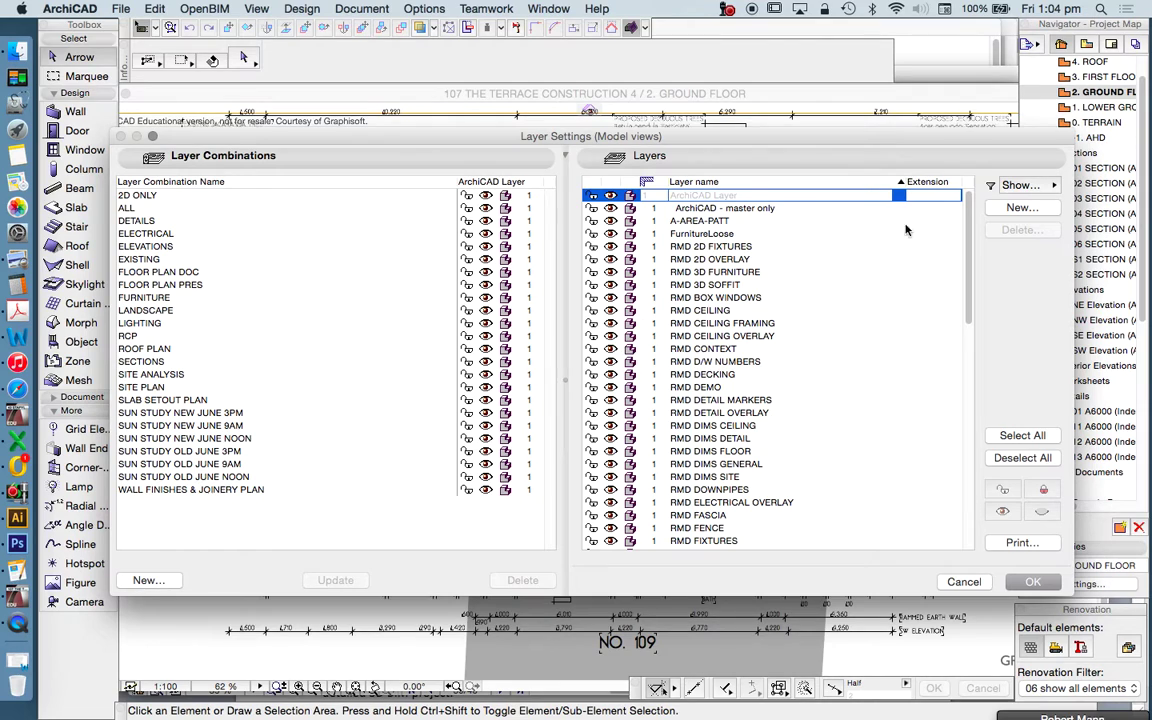
{"action": "scroll", "coordinate": [973, 260], "scroll_direction": "down", "scroll_amount": 3}
{"action": "left_click_drag", "start_coordinate": [973, 260], "coordinate": [967, 181]}
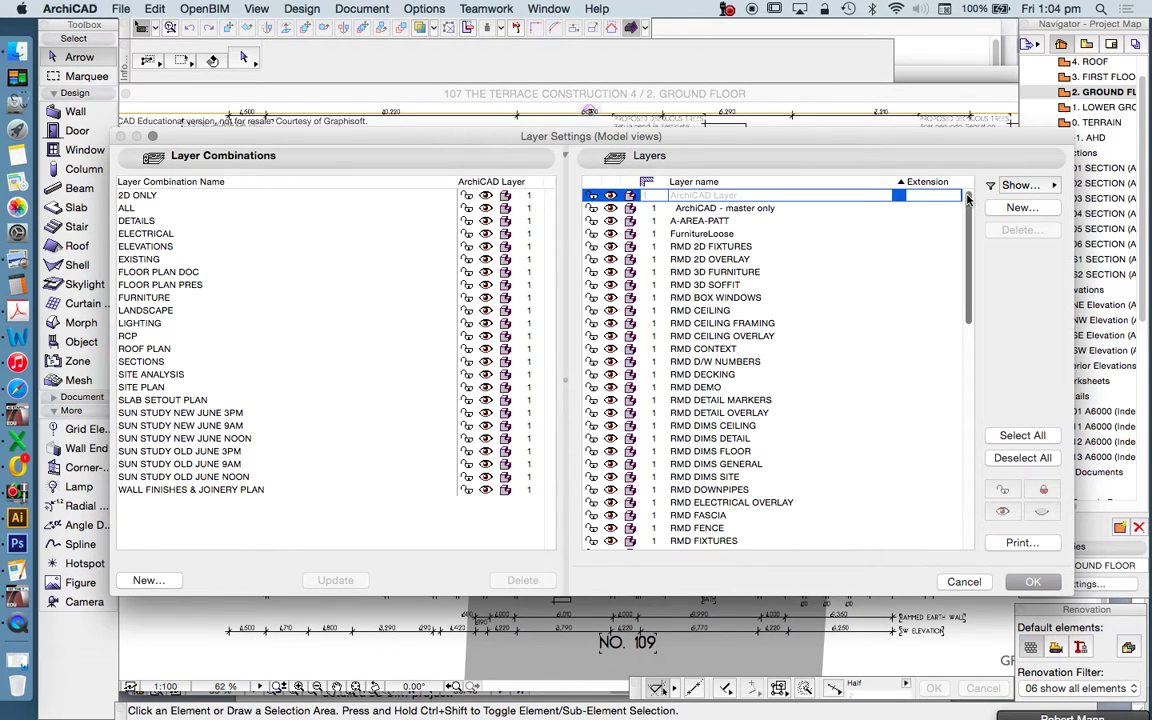
{"action": "scroll", "coordinate": [670, 312], "scroll_direction": "down", "scroll_amount": 5}
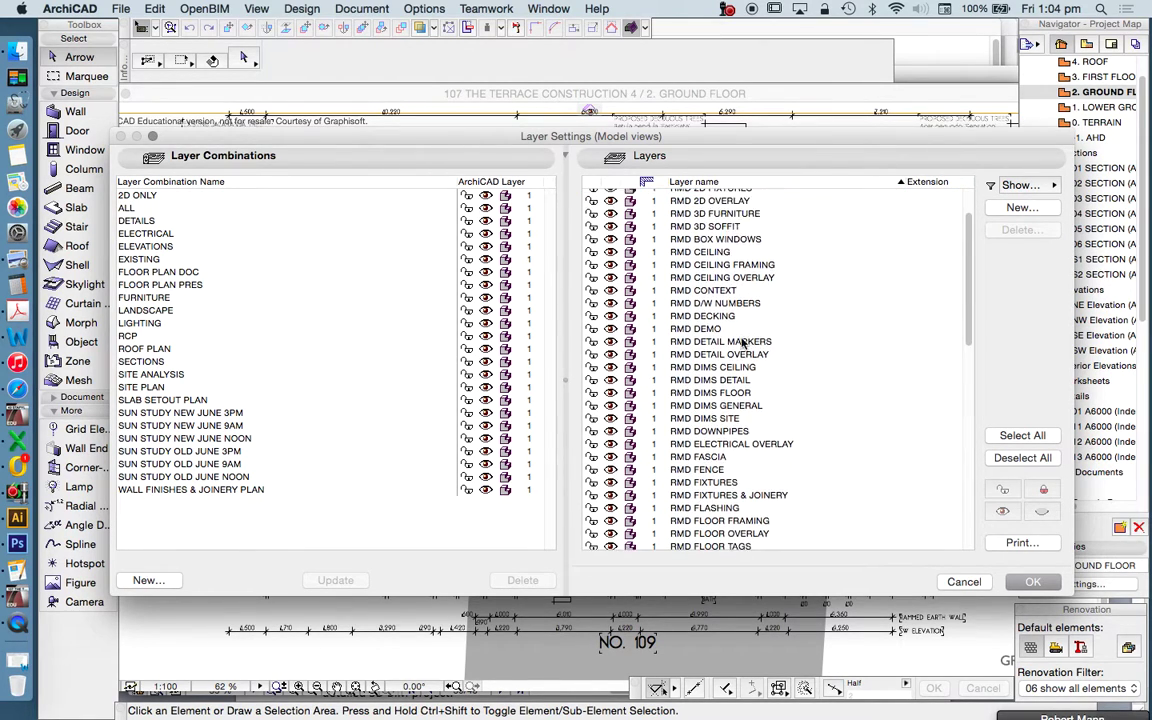
{"action": "scroll", "coordinate": [740, 332], "scroll_direction": "down", "scroll_amount": 6}
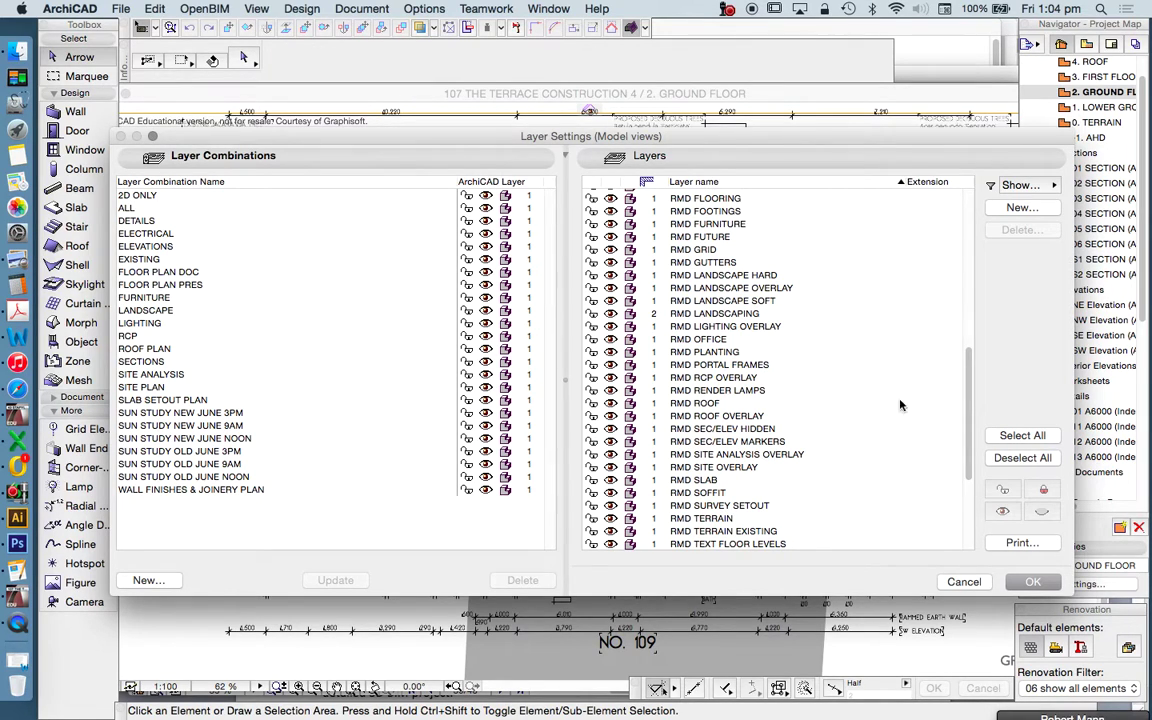
{"action": "scroll", "coordinate": [733, 290], "scroll_direction": "up", "scroll_amount": 10}
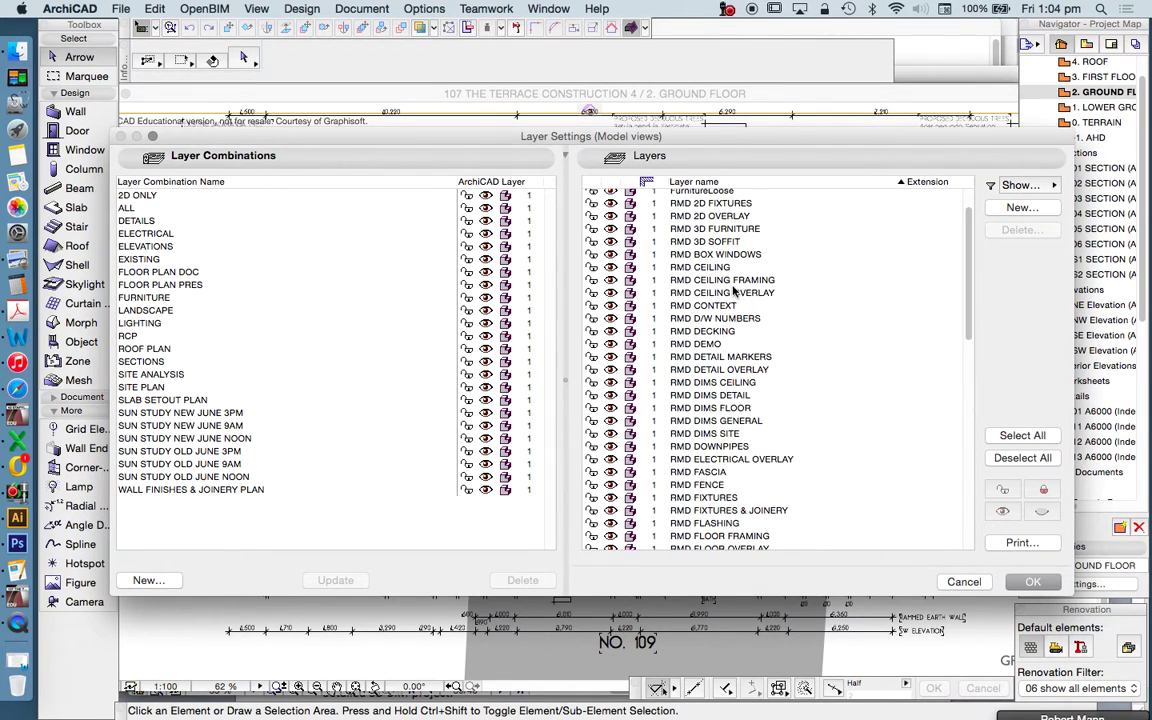
{"action": "left_click", "coordinate": [733, 292]}
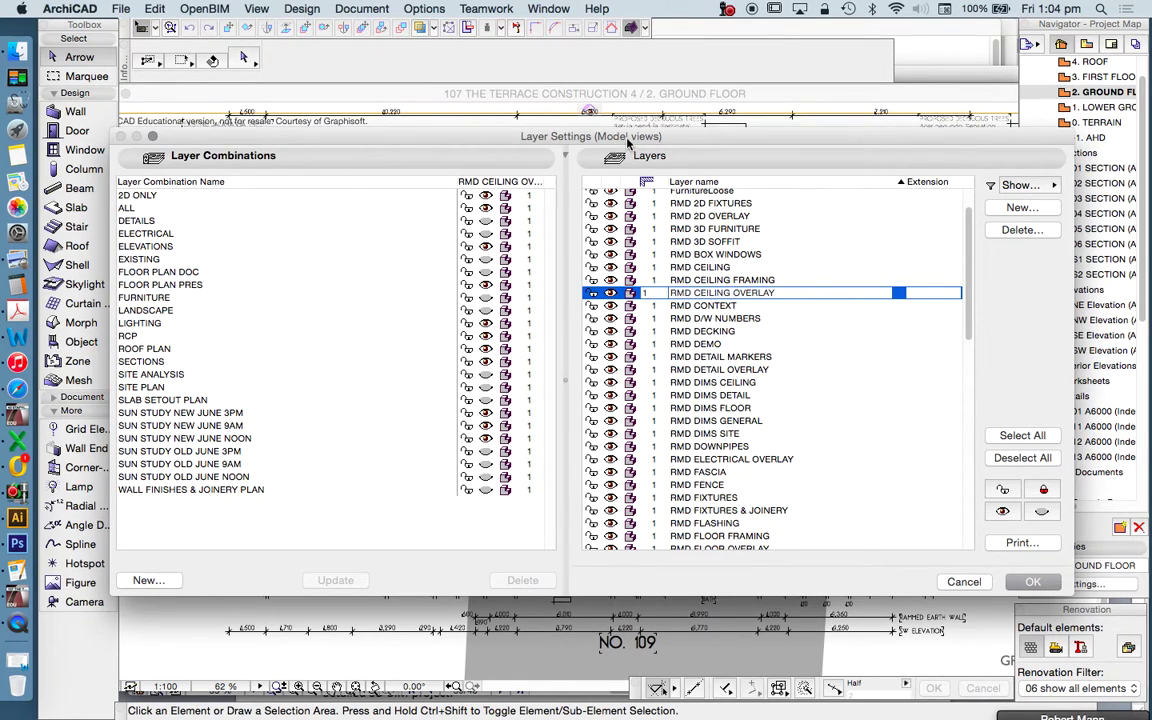
{"action": "mouse_move", "coordinate": [628, 142]}
{"action": "left_mouse_down"}
{"action": "mouse_move", "coordinate": [630, 555]}
{"action": "mouse_move", "coordinate": [630, 133]}
{"action": "left_mouse_up"}
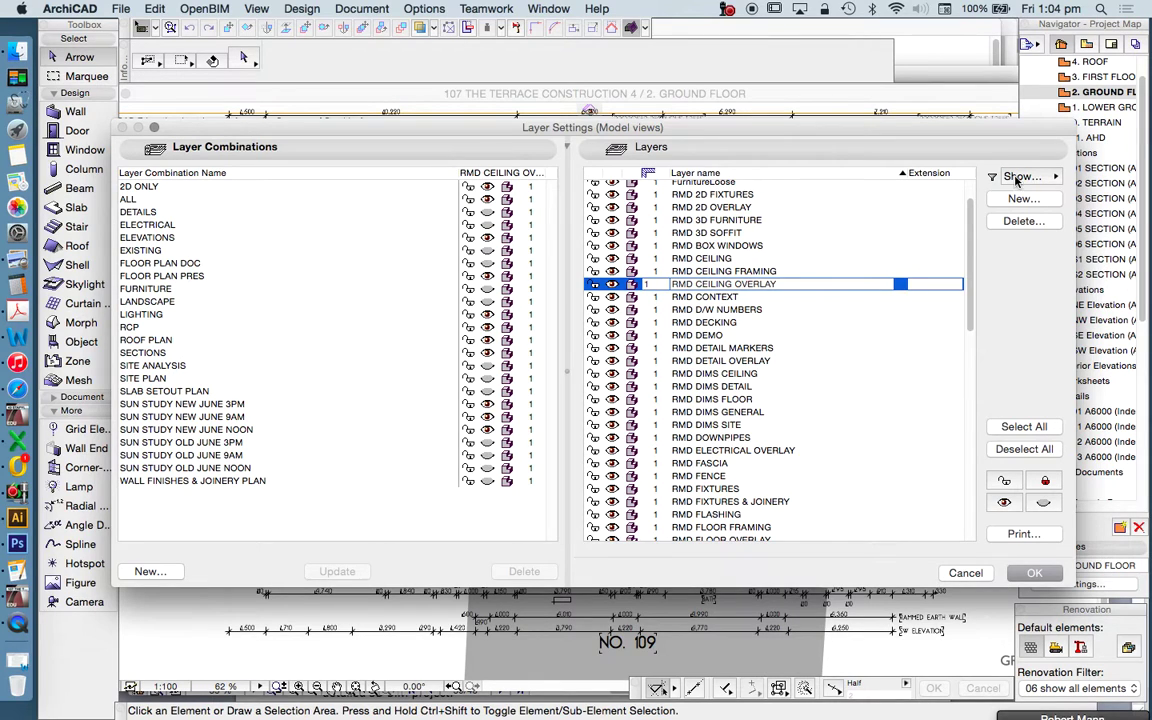
{"action": "left_click", "coordinate": [966, 572]}
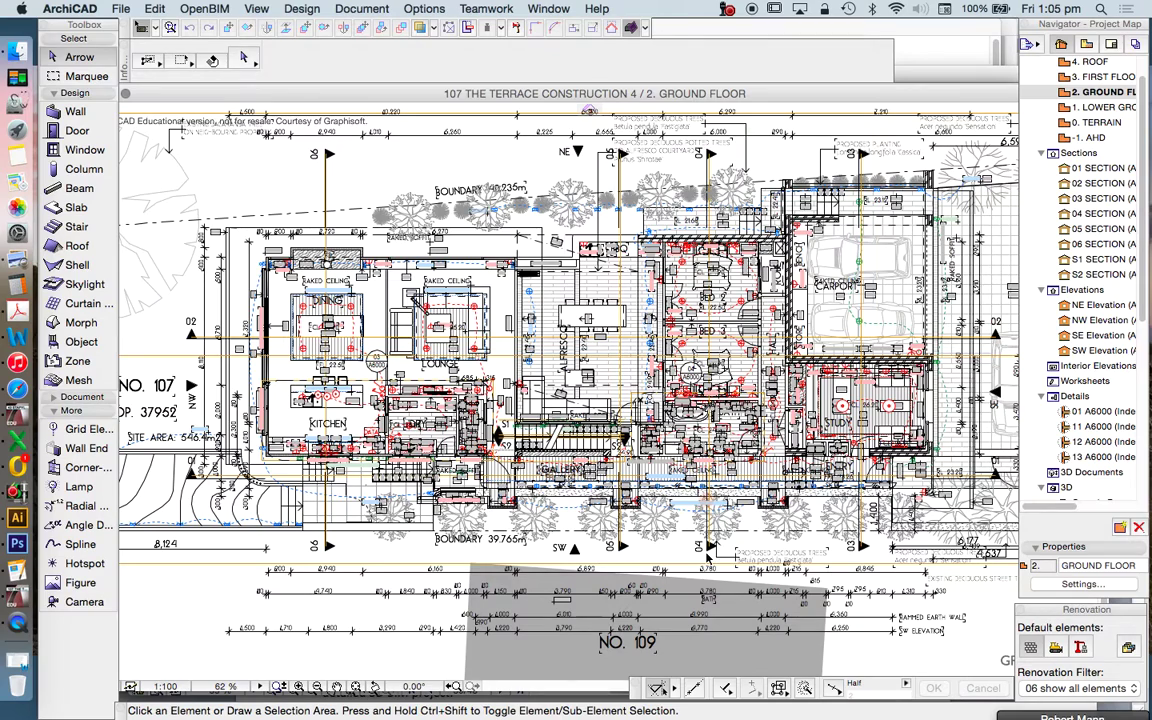
Step: Apply the FLOOR PLAN DOC layer combination to the ground floor plan
{"action": "key", "text": "super+l"}
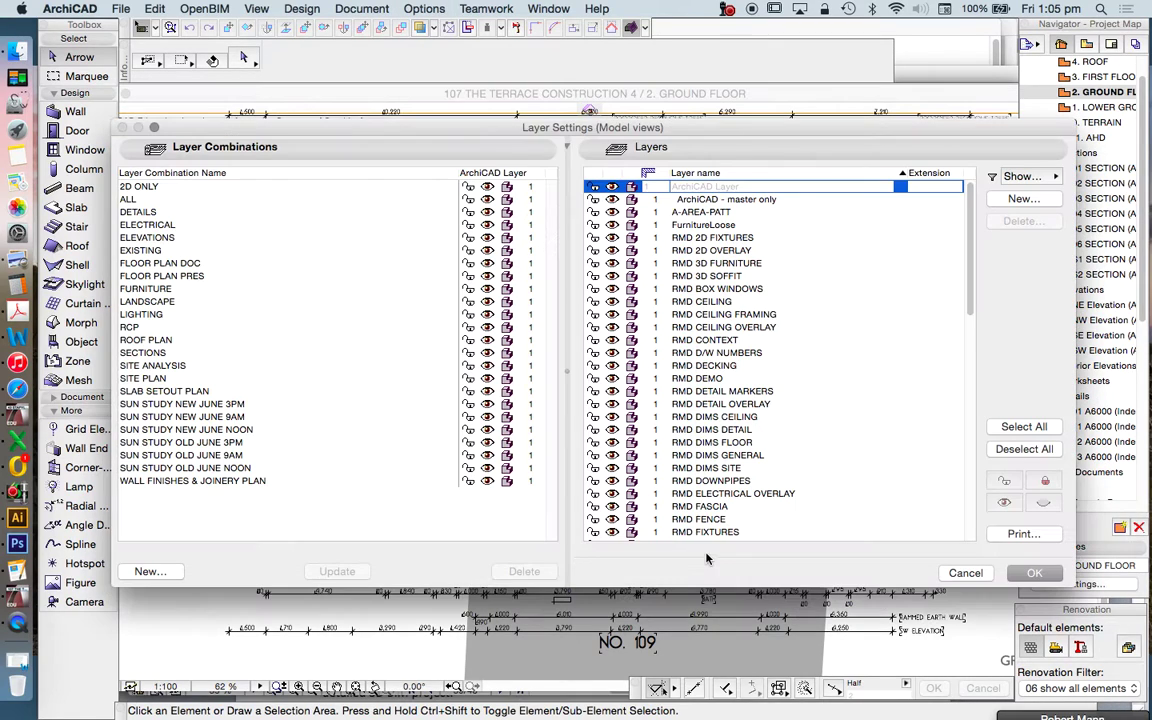
{"action": "left_click", "coordinate": [145, 263]}
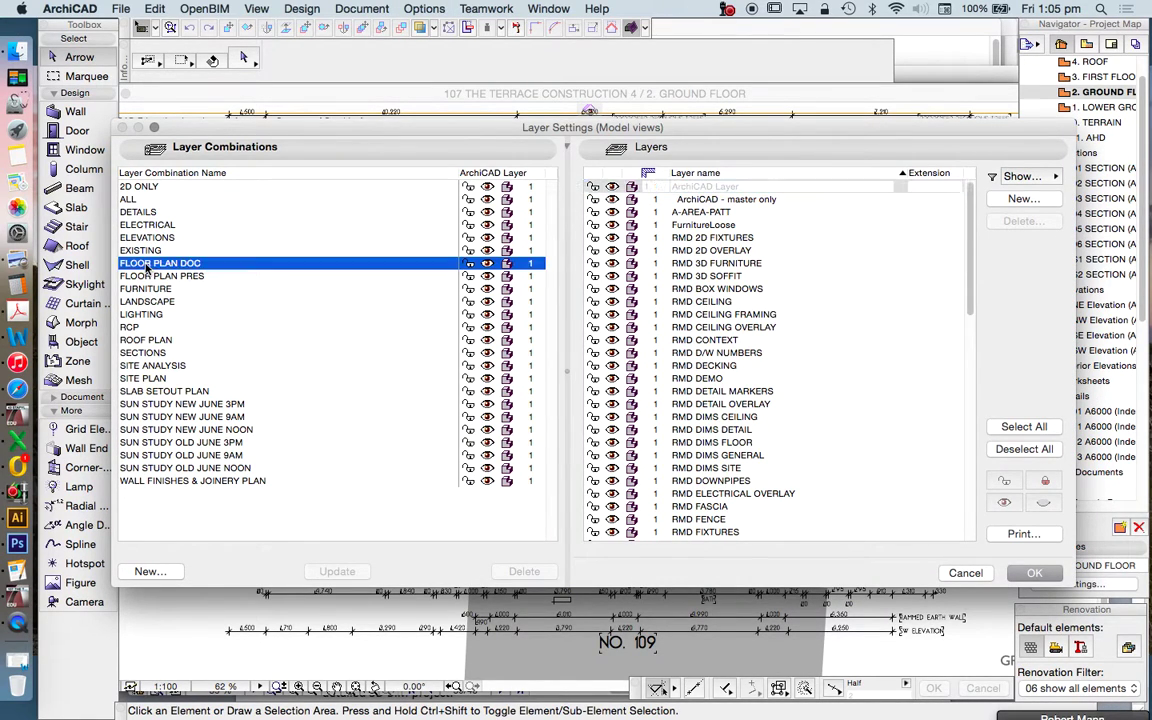
{"action": "left_click", "coordinate": [237, 262]}
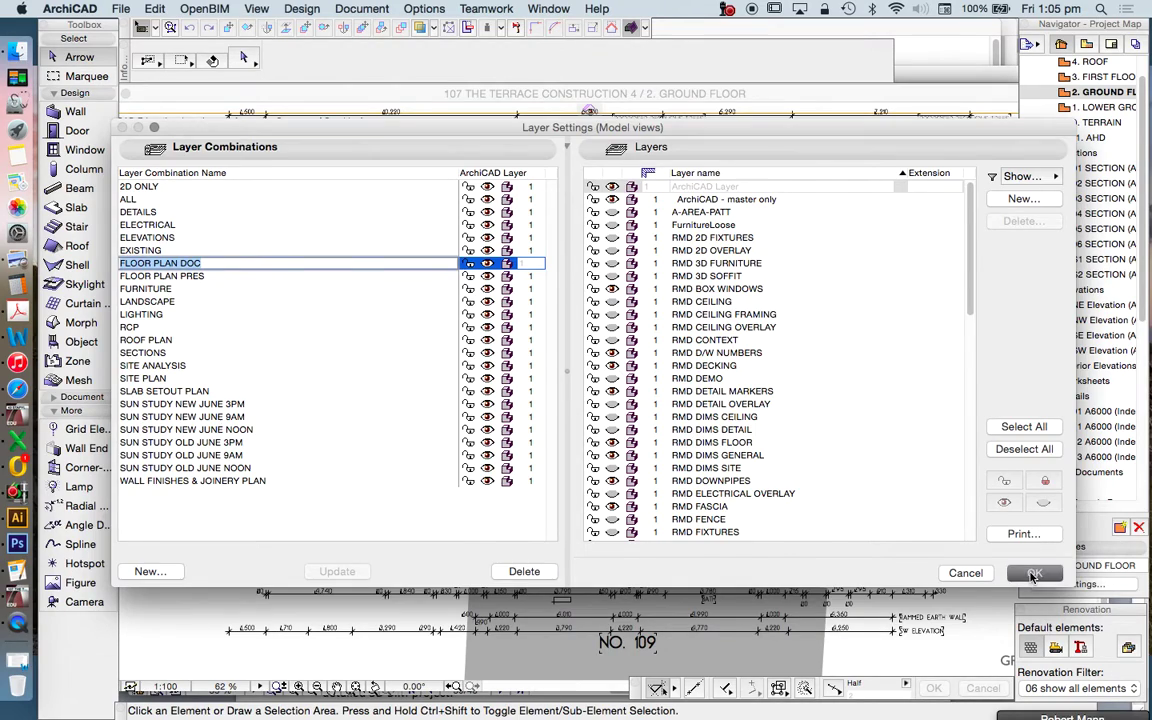
{"action": "left_click", "coordinate": [1030, 572]}
Step: Zoom around to review the FLOOR PLAN DOC plan, then reopen Layer Settings
{"action": "scroll", "coordinate": [676, 381], "scroll_direction": "up", "scroll_amount": 5}
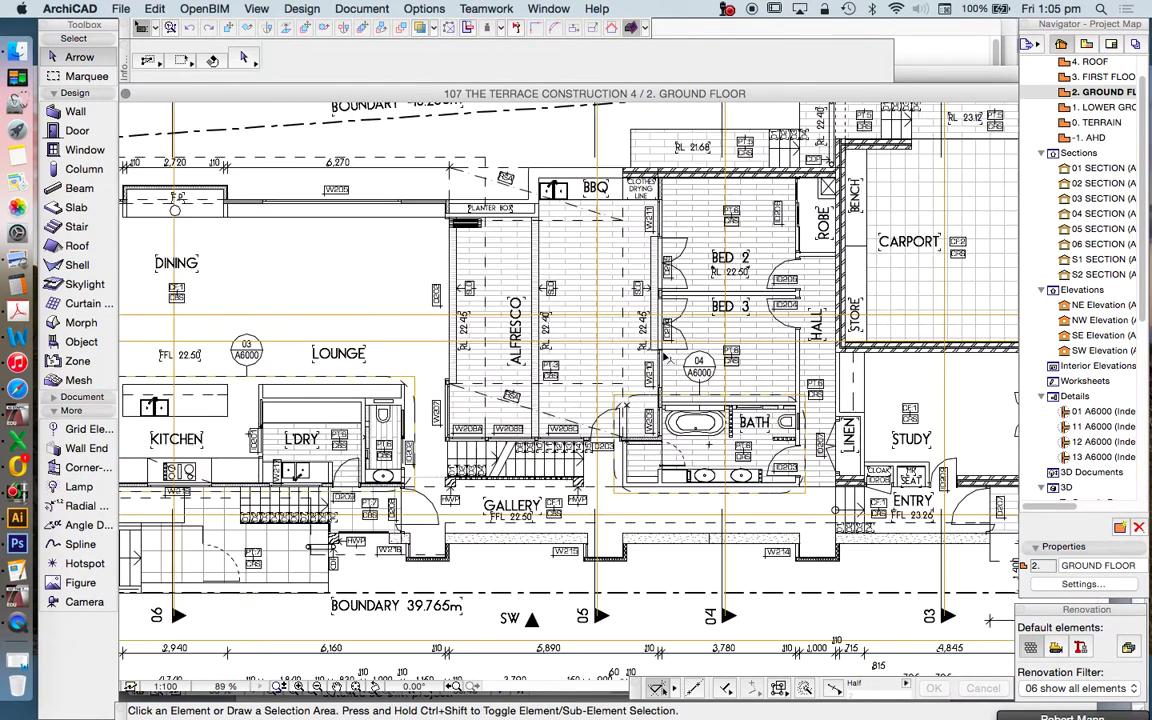
{"action": "scroll", "coordinate": [712, 385], "scroll_direction": "down", "scroll_amount": 3}
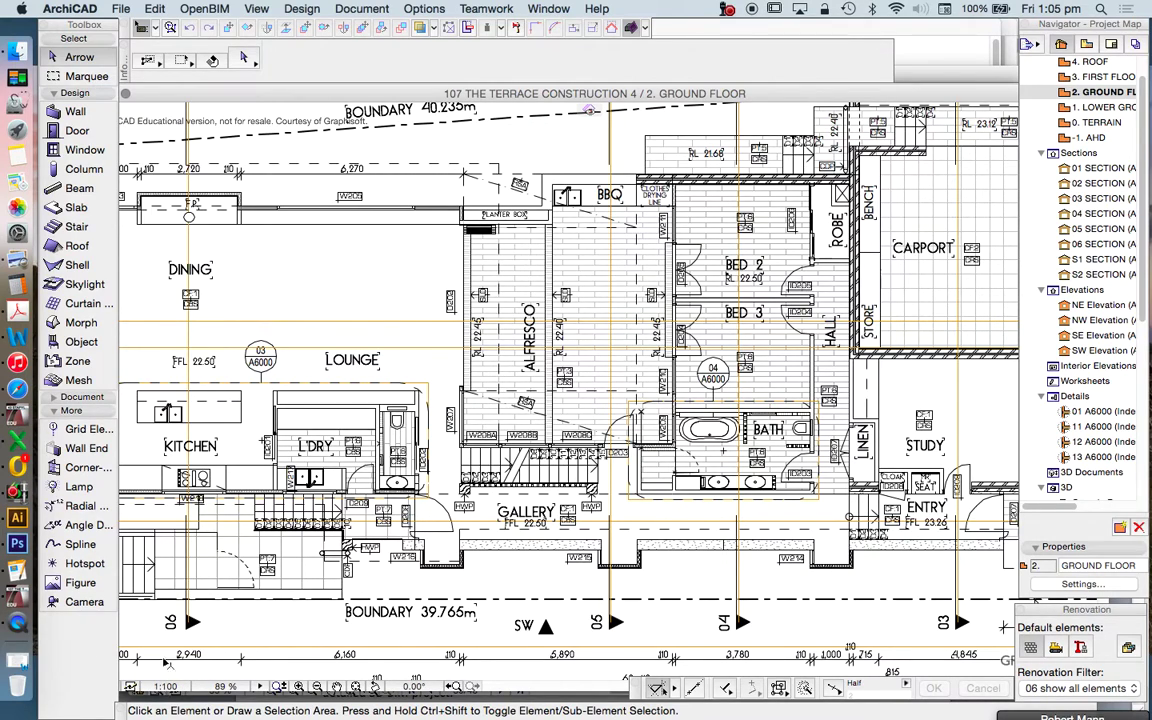
{"action": "scroll", "coordinate": [620, 428], "scroll_direction": "down", "scroll_amount": 3}
{"action": "scroll", "coordinate": [300, 420], "scroll_direction": "up", "scroll_amount": 6}
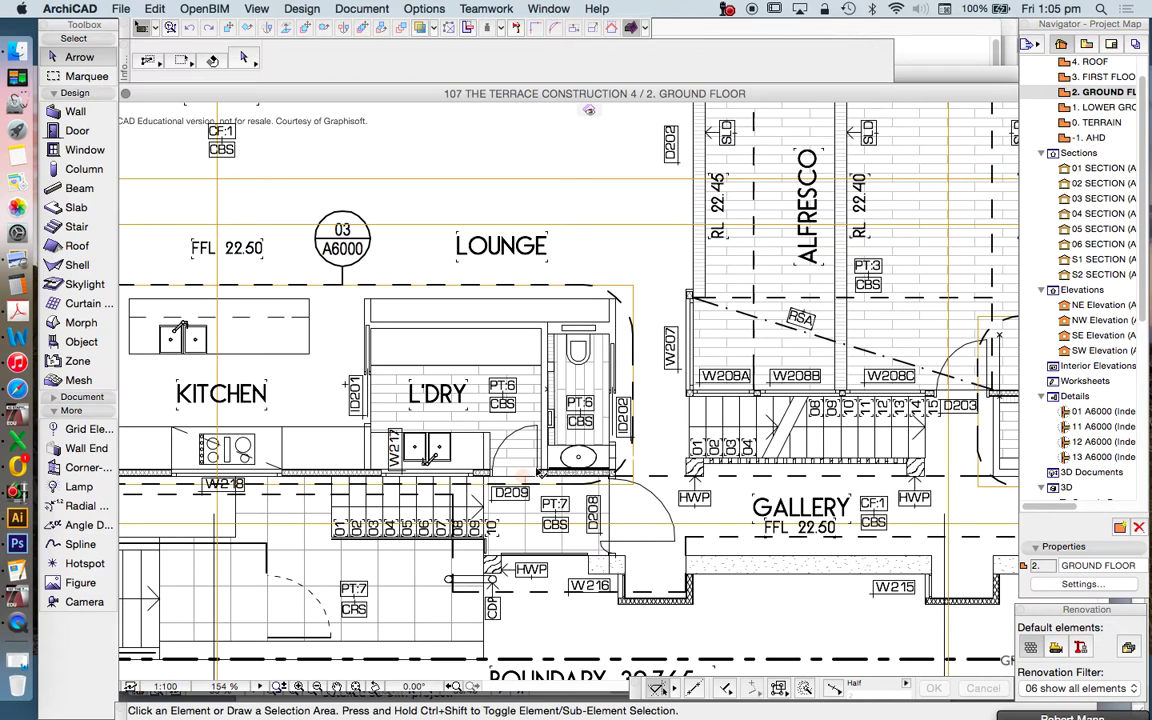
{"action": "scroll", "coordinate": [515, 440], "scroll_direction": "down", "scroll_amount": 2}
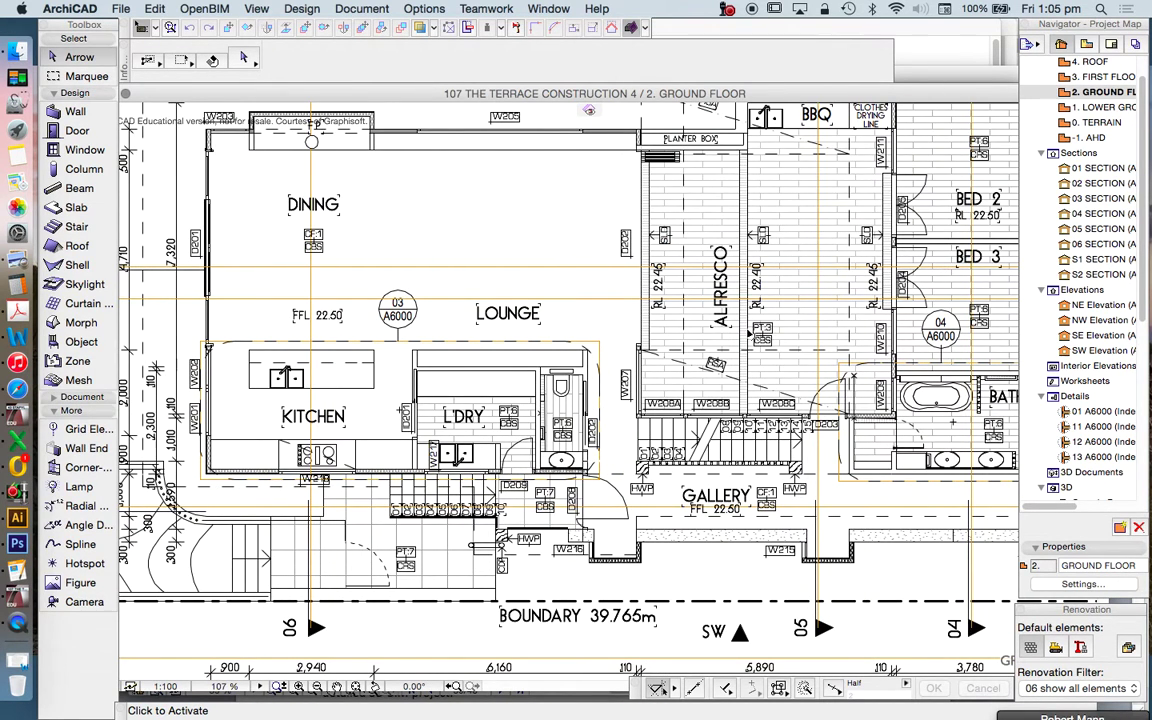
{"action": "scroll", "coordinate": [592, 429], "scroll_direction": "down", "scroll_amount": 3}
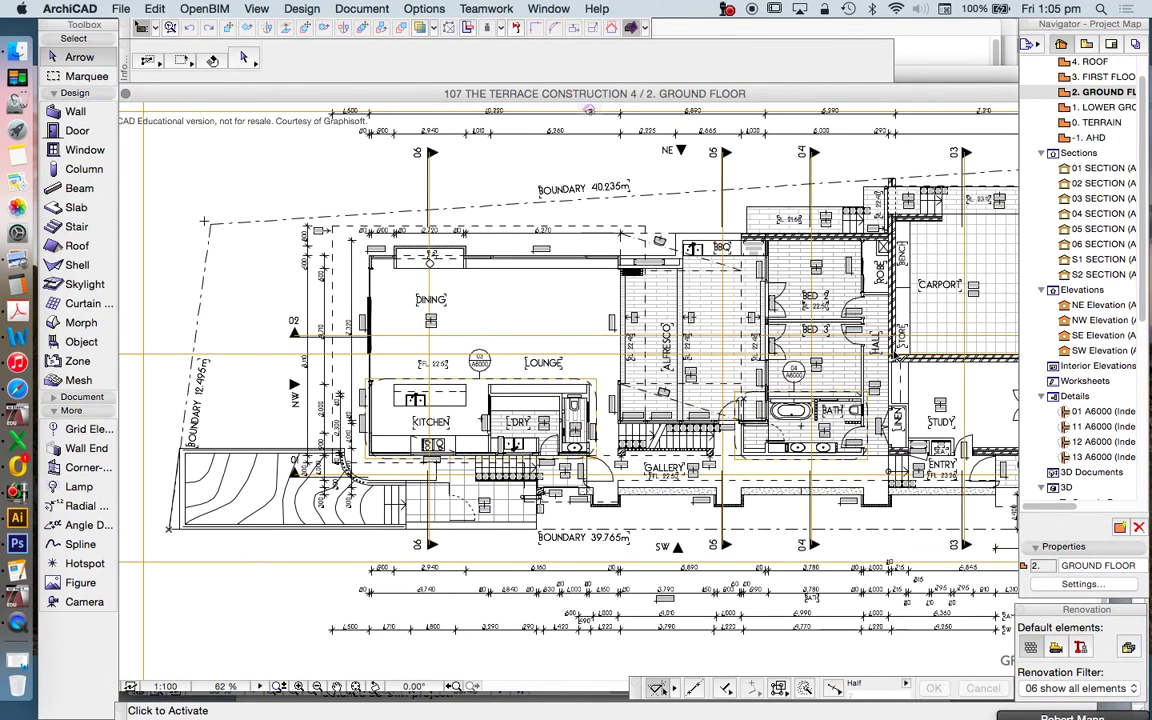
{"action": "scroll", "coordinate": [901, 340], "scroll_direction": "up", "scroll_amount": 3}
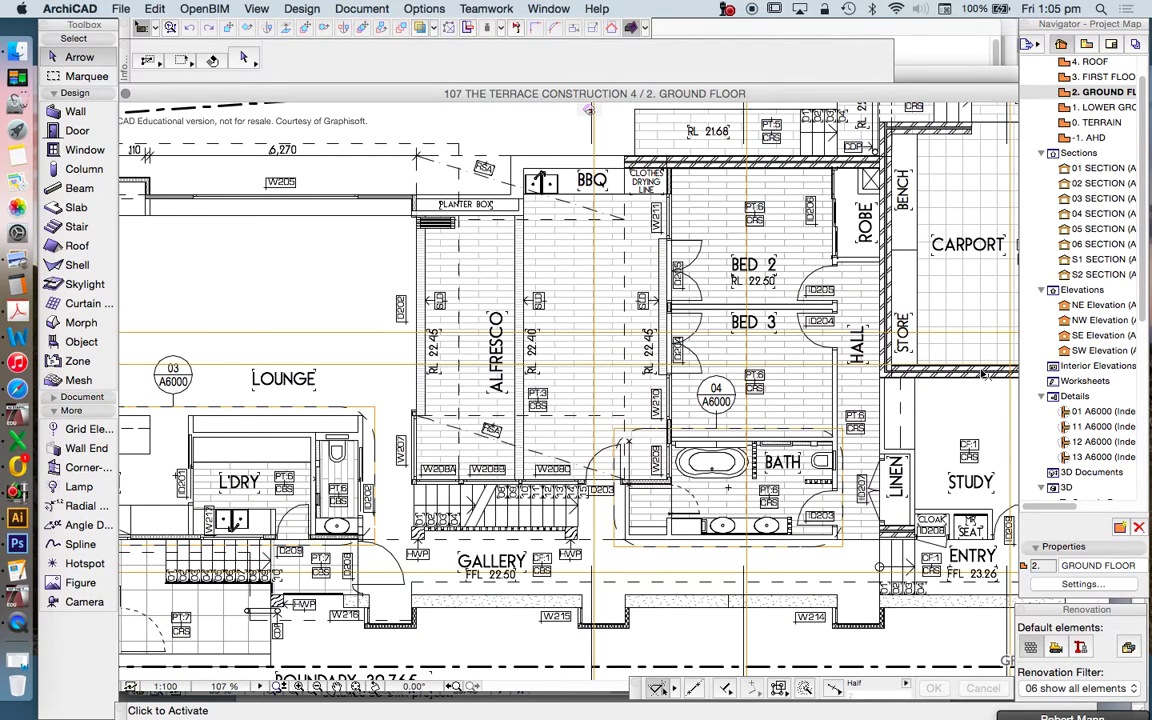
{"action": "scroll", "coordinate": [822, 353], "scroll_direction": "down", "scroll_amount": 4}
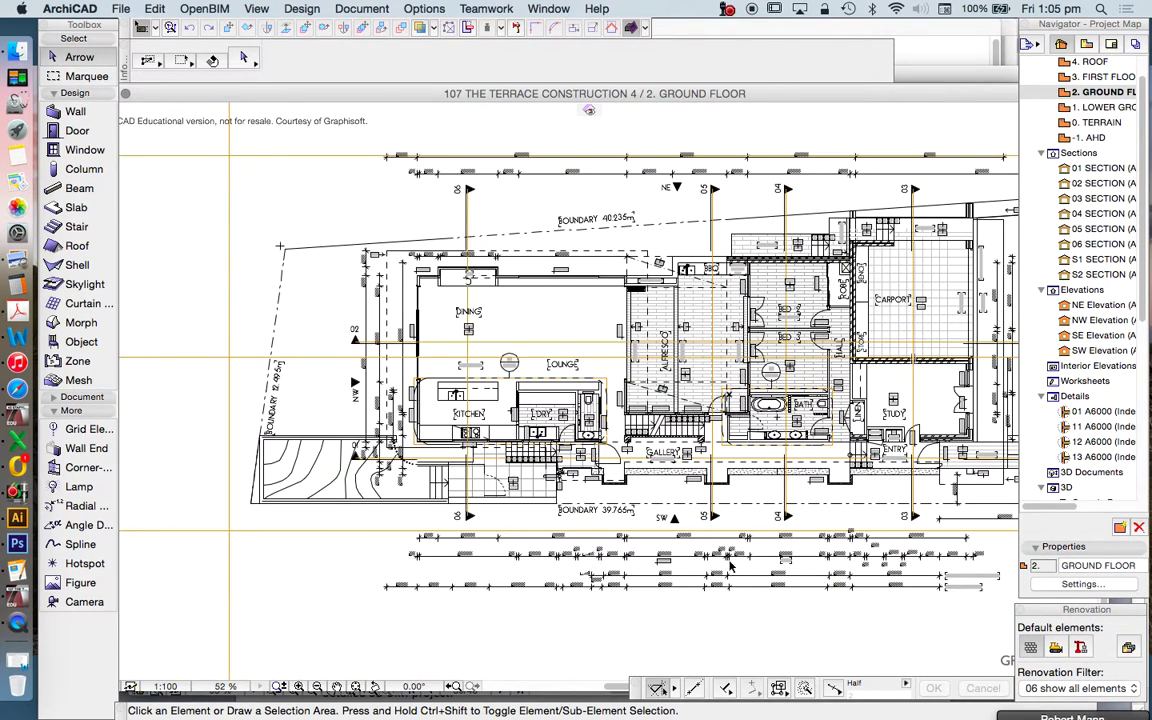
{"action": "scroll", "coordinate": [720, 434], "scroll_direction": "up", "scroll_amount": 4}
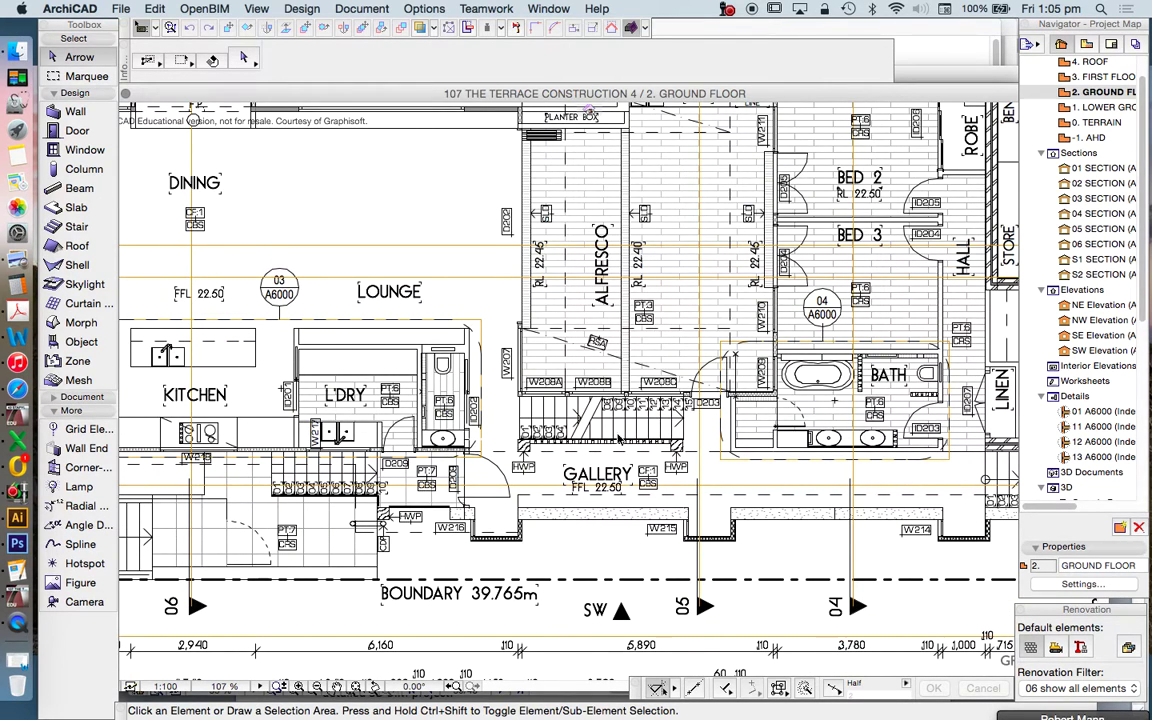
{"action": "scroll", "coordinate": [375, 470], "scroll_direction": "up", "scroll_amount": 1}
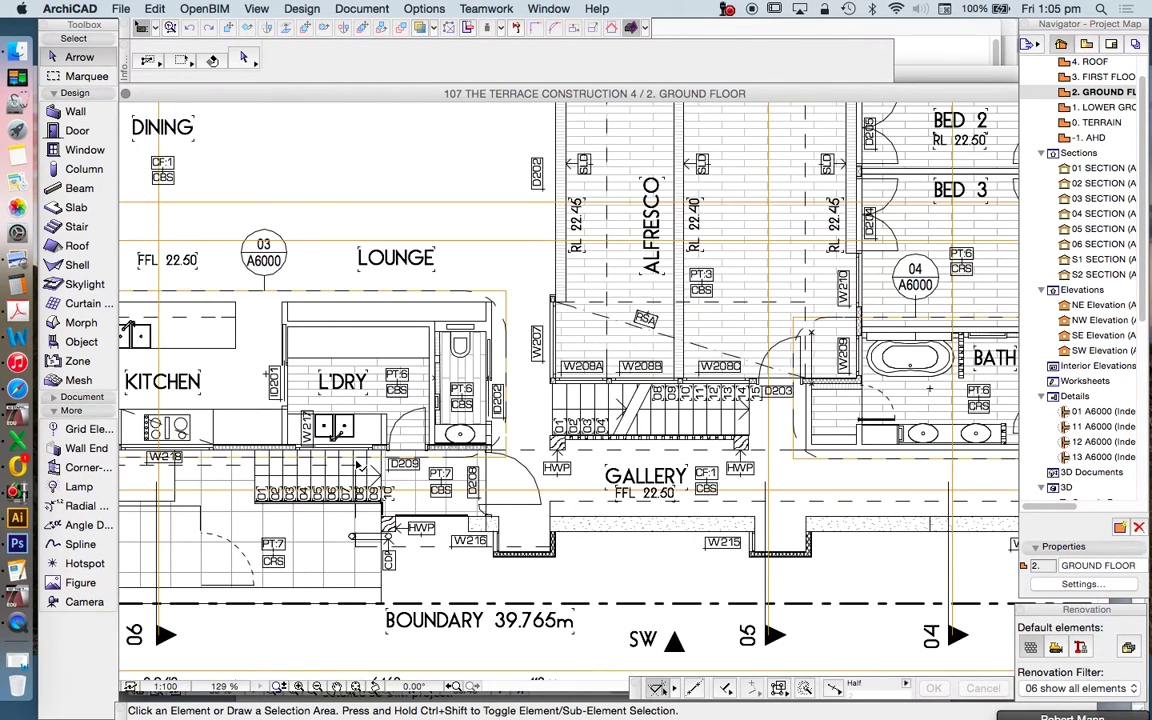
{"action": "scroll", "coordinate": [397, 428], "scroll_direction": "down", "scroll_amount": 1}
{"action": "scroll", "coordinate": [397, 428], "scroll_direction": "down", "scroll_amount": 1}
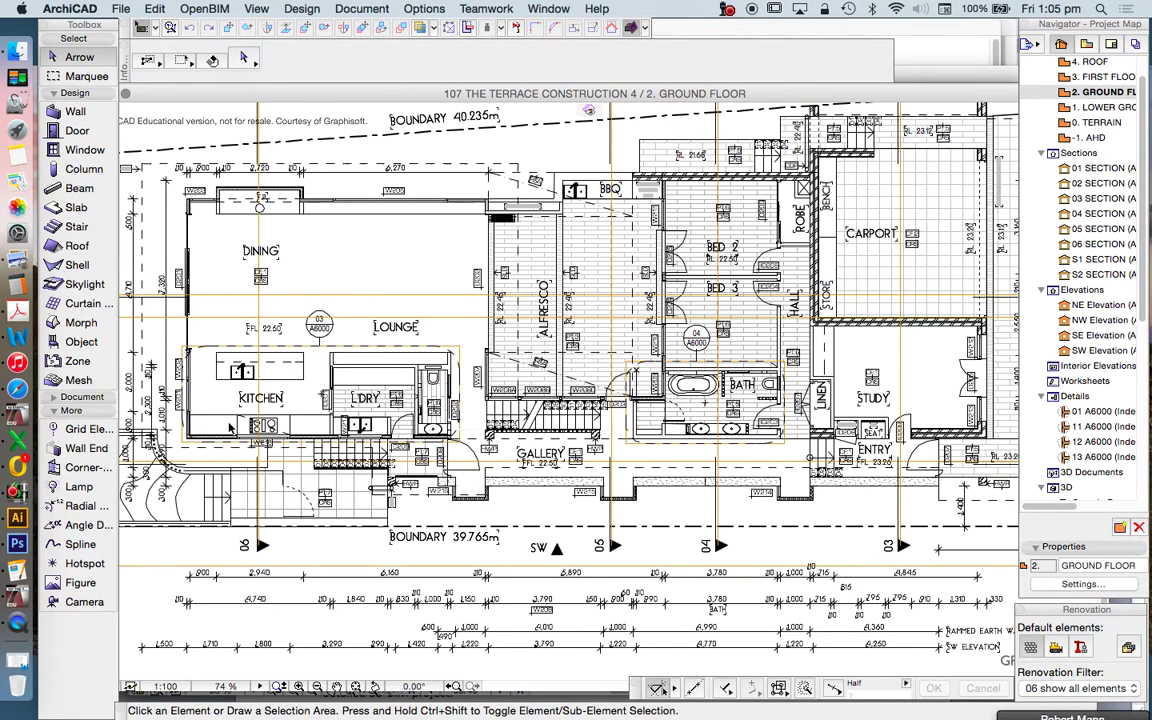
{"action": "scroll", "coordinate": [230, 428], "scroll_direction": "down", "scroll_amount": 1}
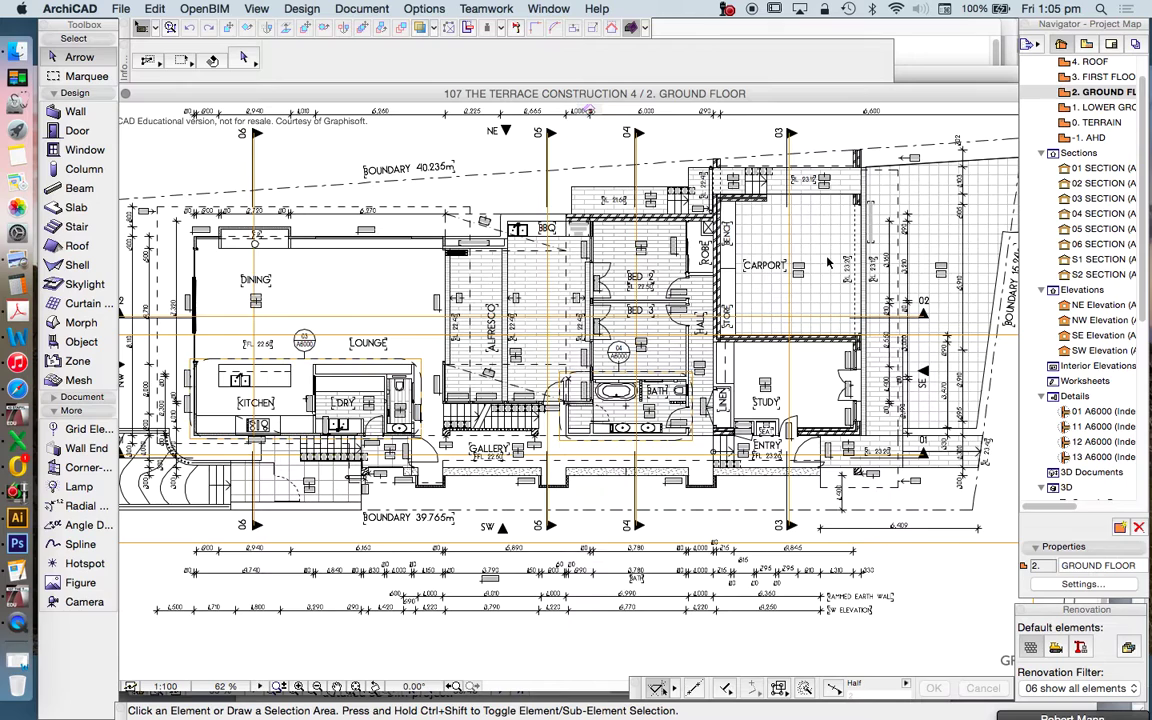
{"action": "scroll", "coordinate": [951, 268], "scroll_direction": "up", "scroll_amount": 2}
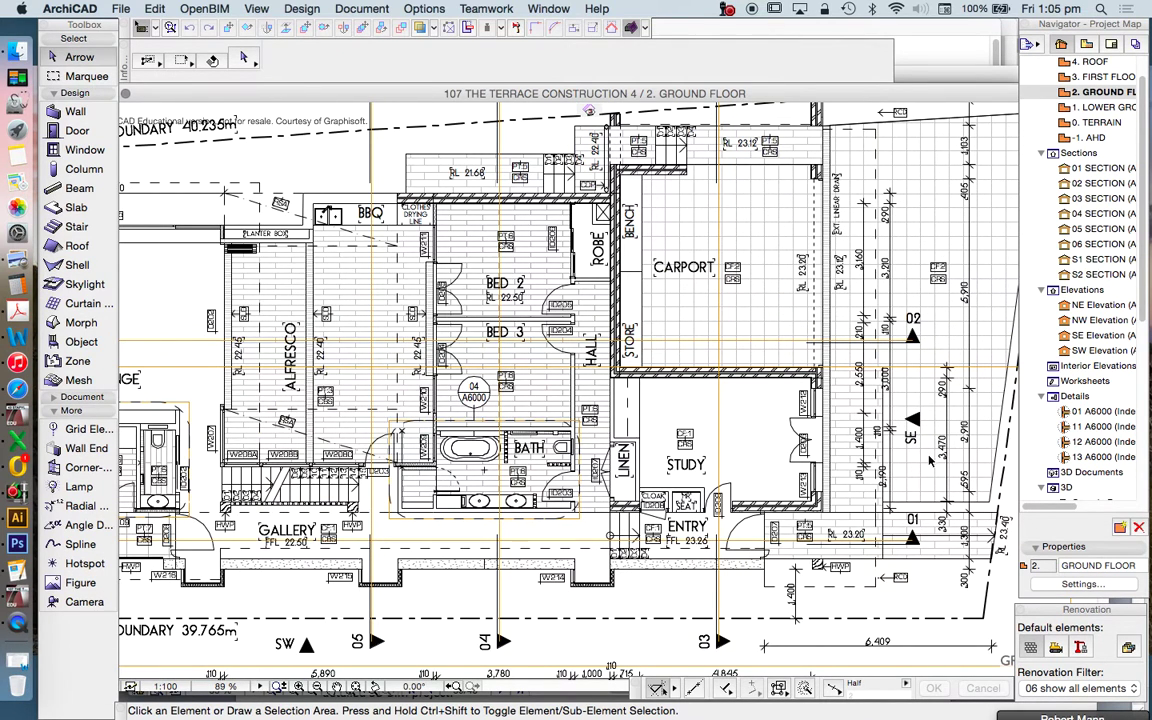
{"action": "scroll", "coordinate": [860, 370], "scroll_direction": "down", "scroll_amount": 2}
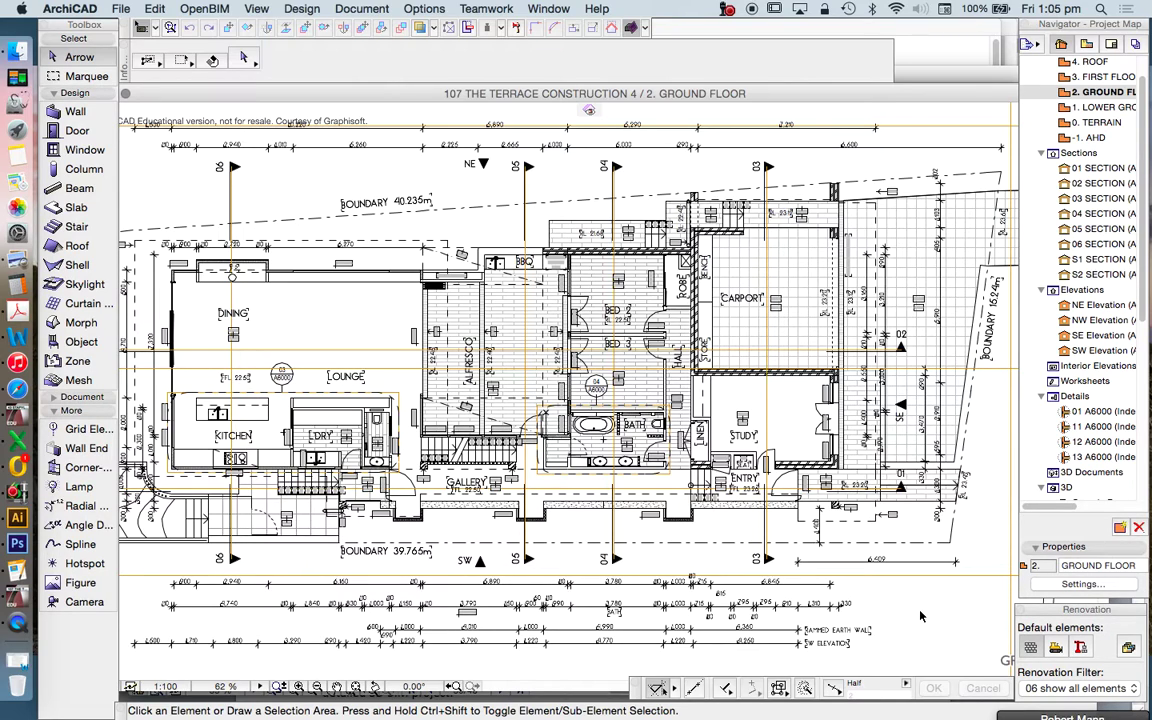
{"action": "key", "text": "super+l"}
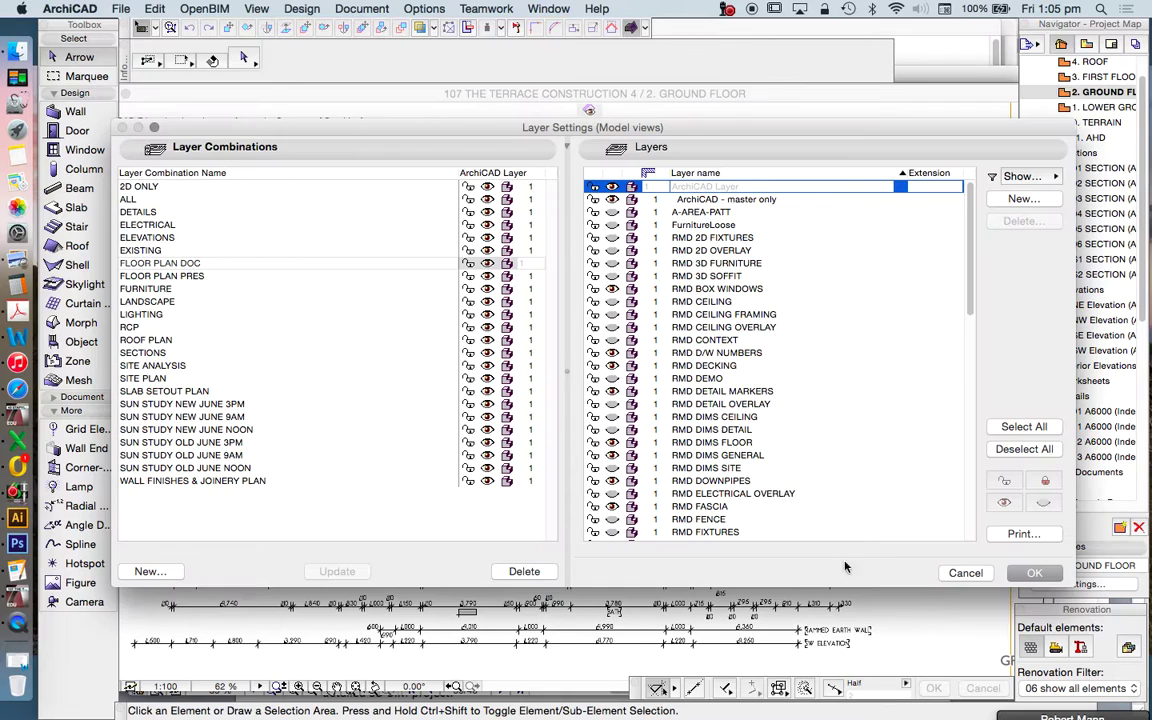
Step: Apply the RCP layer combination and select the lounge ceiling grid
{"action": "left_click", "coordinate": [127, 328]}
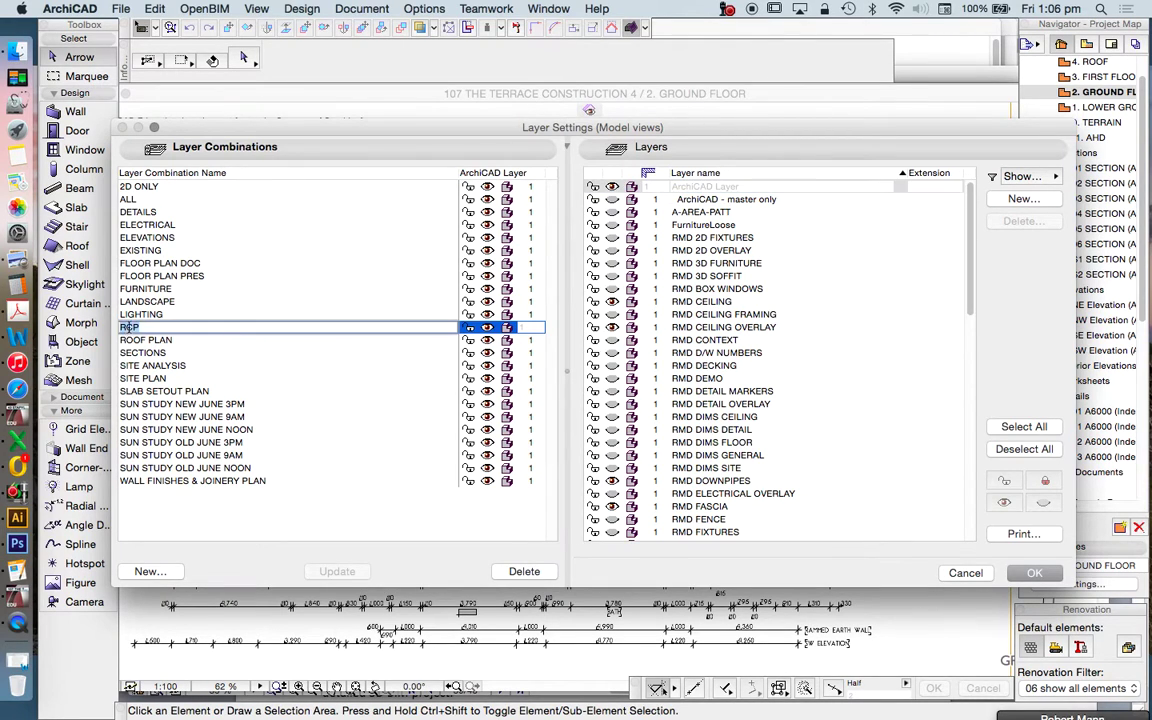
{"action": "left_click", "coordinate": [1030, 576]}
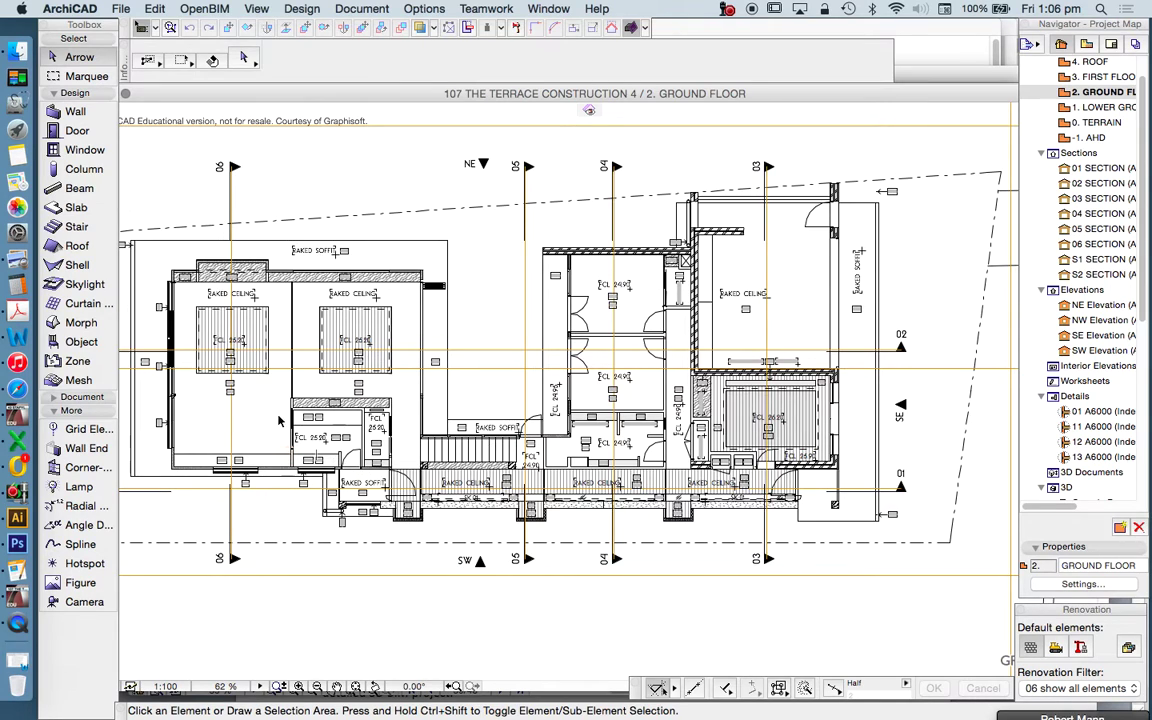
{"action": "scroll", "coordinate": [279, 421], "scroll_direction": "up", "scroll_amount": 2}
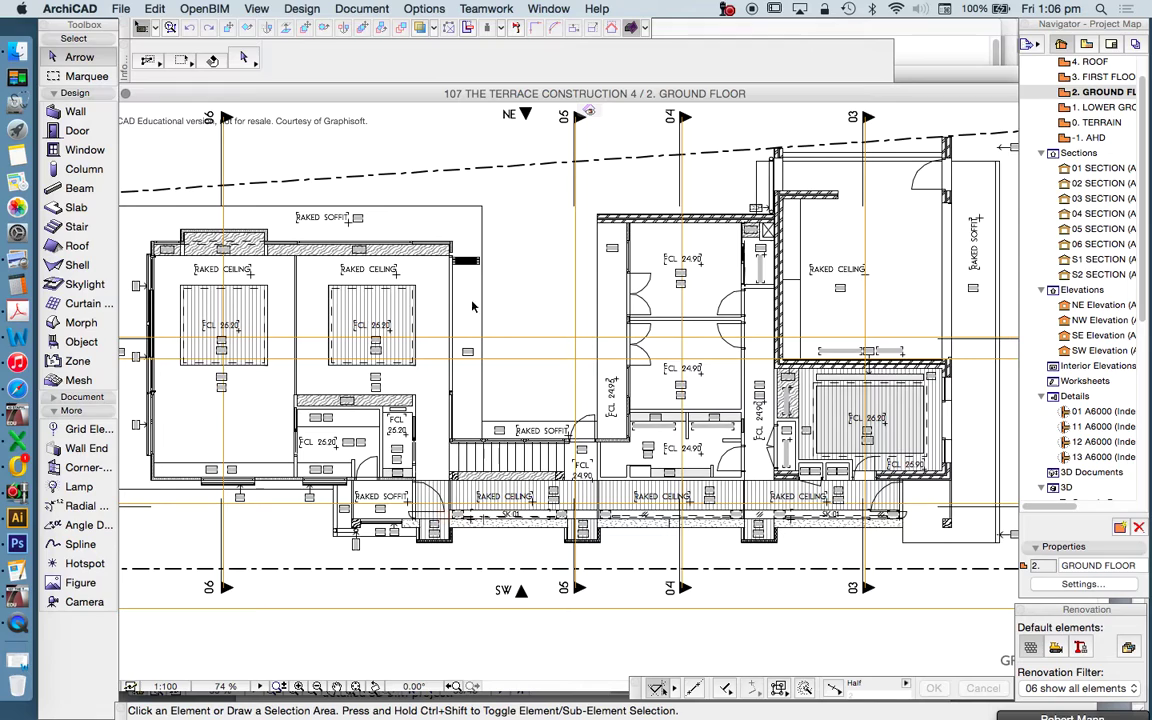
{"action": "left_click", "coordinate": [397, 307]}
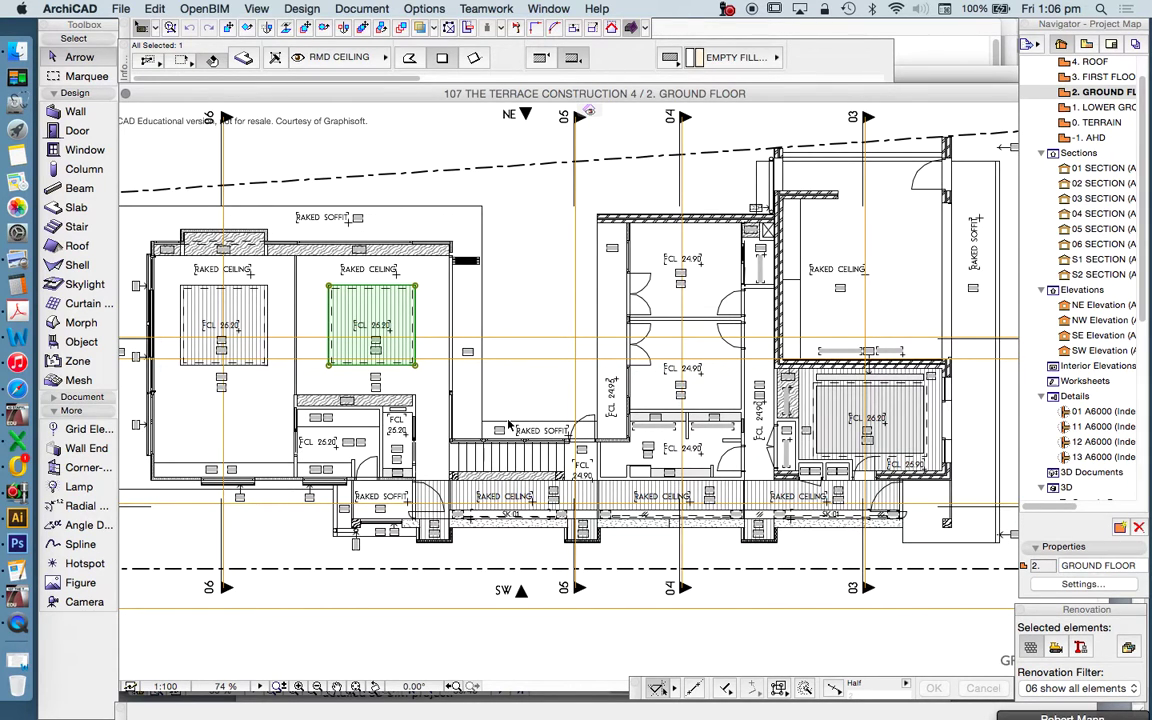
Step: Inspect the PBC, PA:1 and FCL 24.90 ceiling labels in the upper bedroom
{"action": "scroll", "coordinate": [750, 508], "scroll_direction": "up", "scroll_amount": 3}
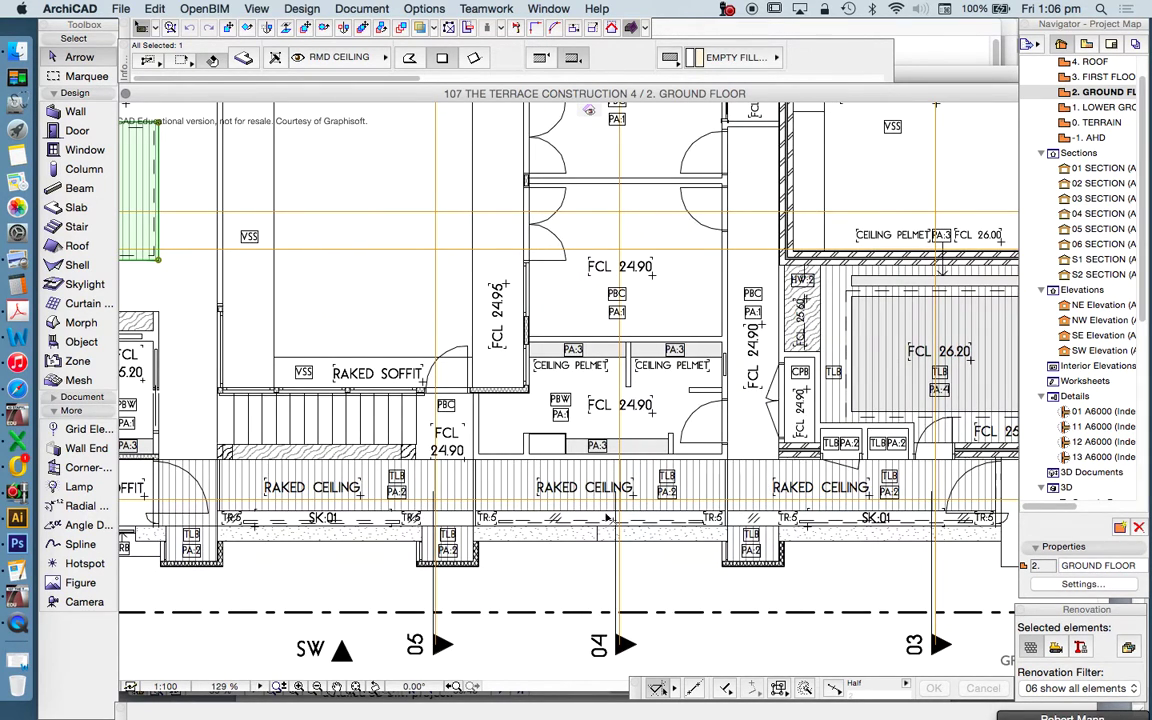
{"action": "scroll", "coordinate": [726, 434], "scroll_direction": "down", "scroll_amount": 3}
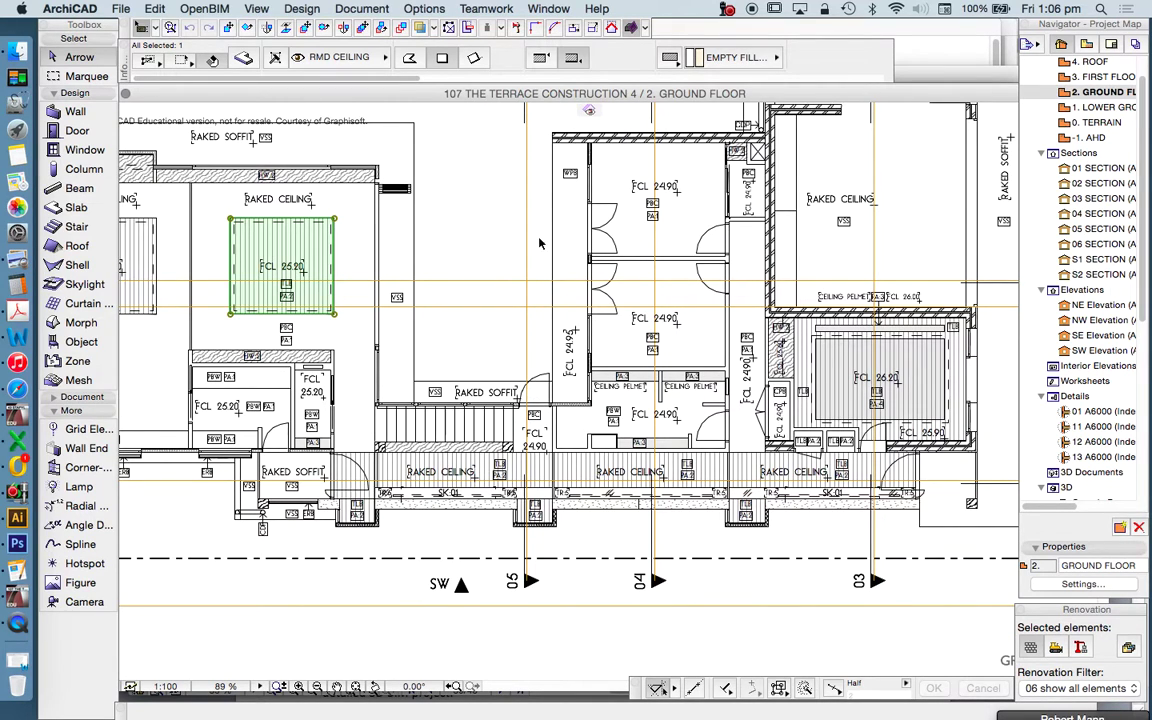
{"action": "scroll", "coordinate": [677, 210], "scroll_direction": "up", "scroll_amount": 3}
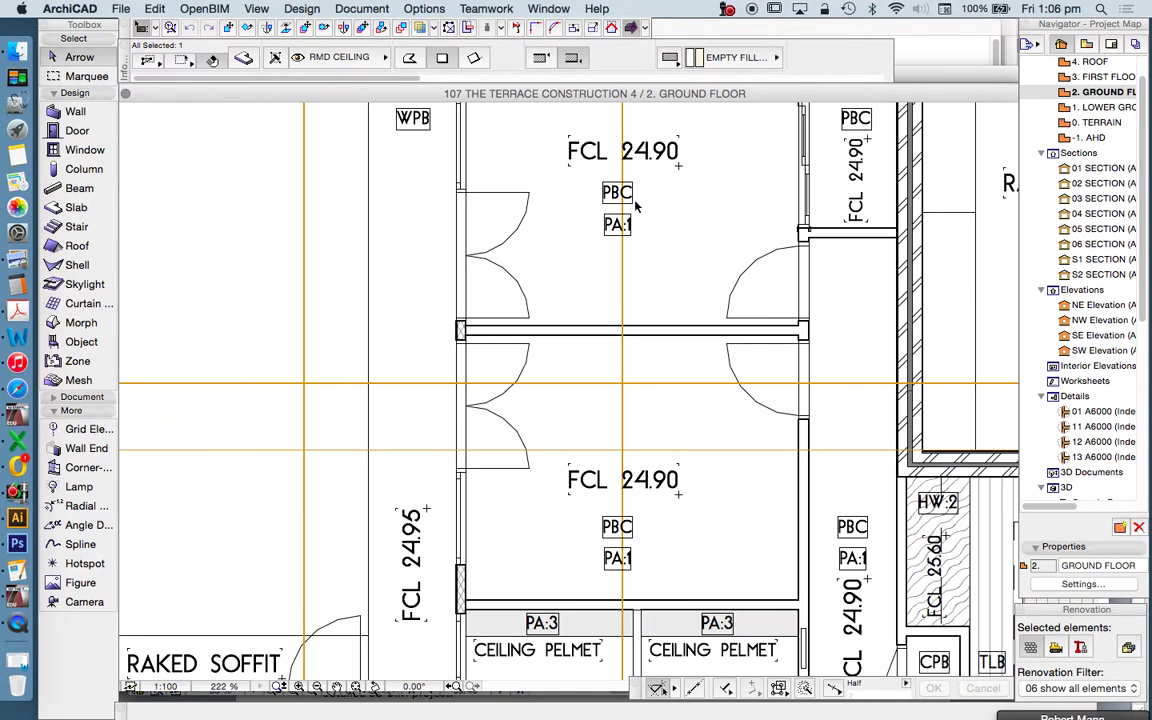
{"action": "left_click", "coordinate": [653, 203]}
{"action": "left_click", "coordinate": [634, 234]}
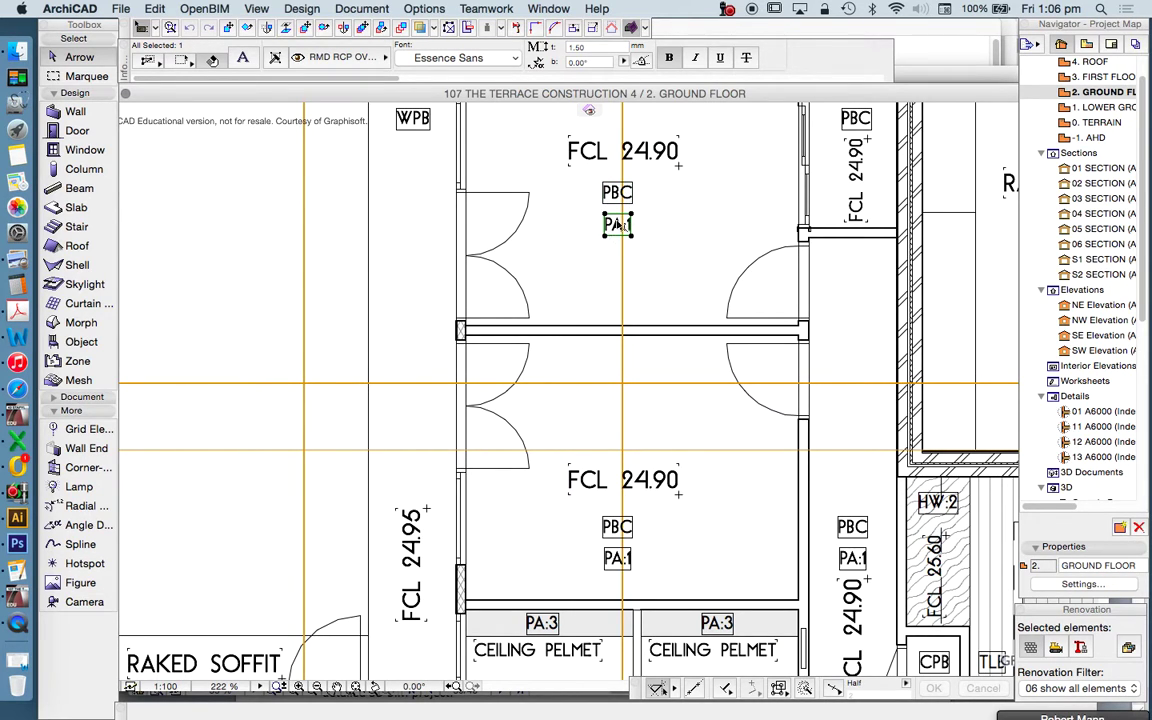
{"action": "scroll", "coordinate": [600, 232], "scroll_direction": "up", "scroll_amount": 3}
{"action": "left_click", "coordinate": [672, 240]}
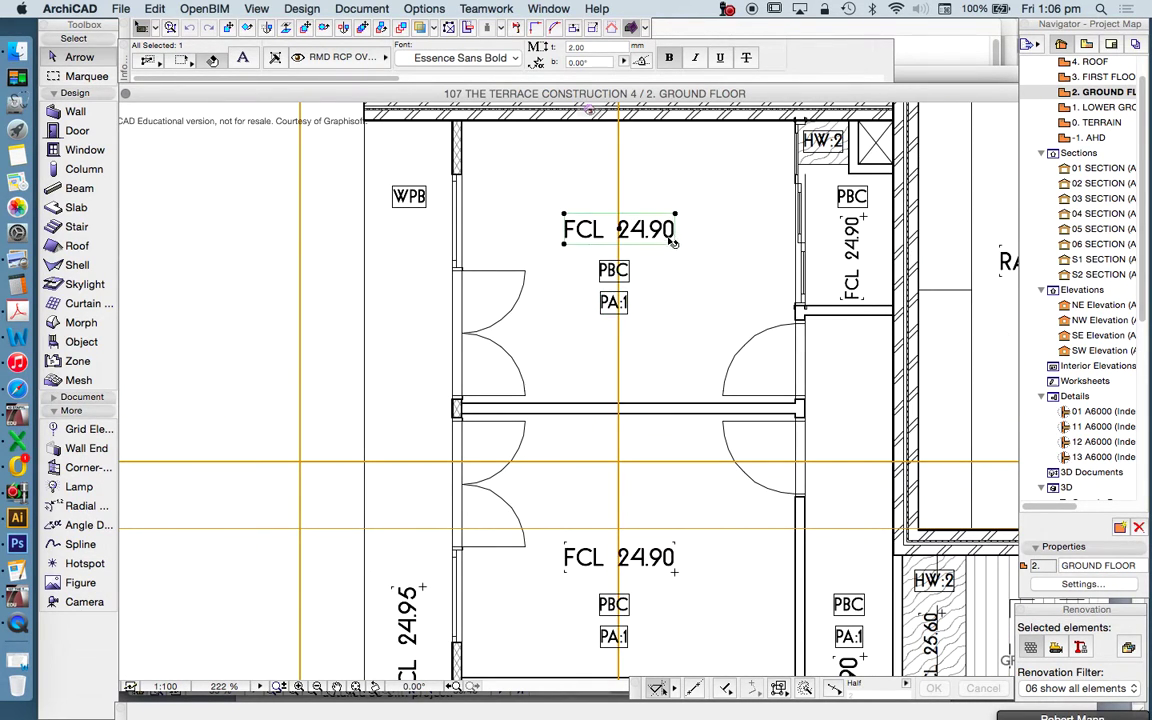
Step: Inspect a door-leaf line and the adjacent wall, clear the selection, and zoom out
{"action": "scroll", "coordinate": [609, 212], "scroll_direction": "down", "scroll_amount": 5}
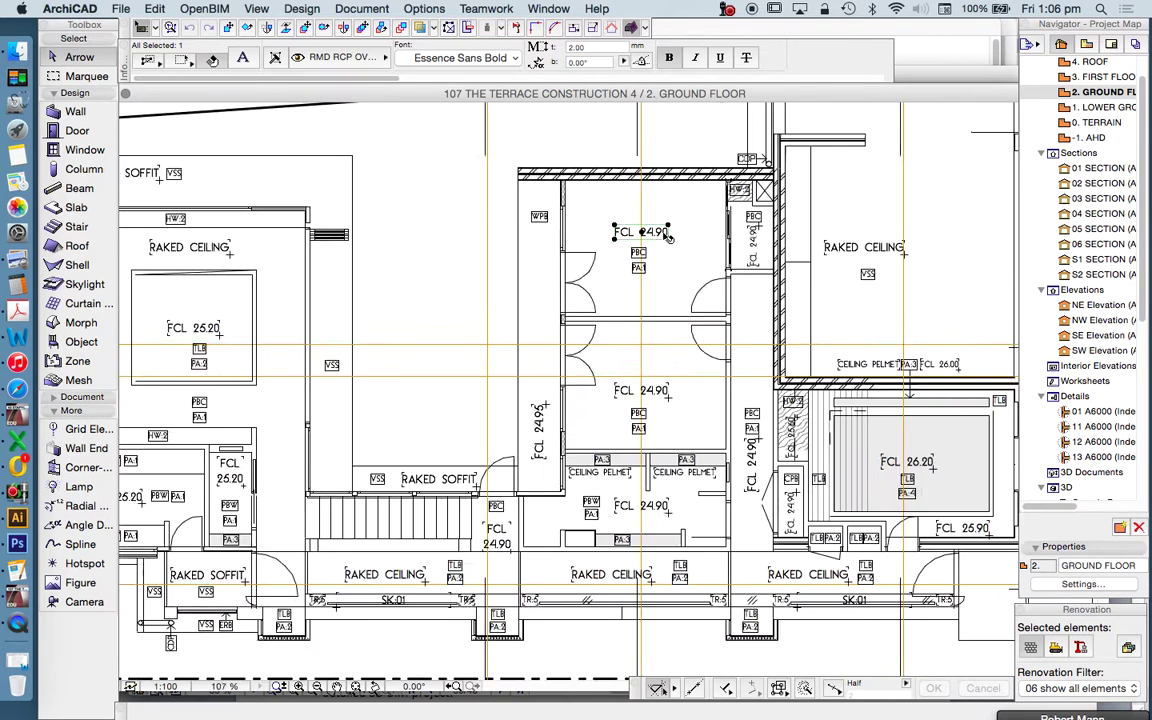
{"action": "scroll", "coordinate": [645, 265], "scroll_direction": "up", "scroll_amount": 4}
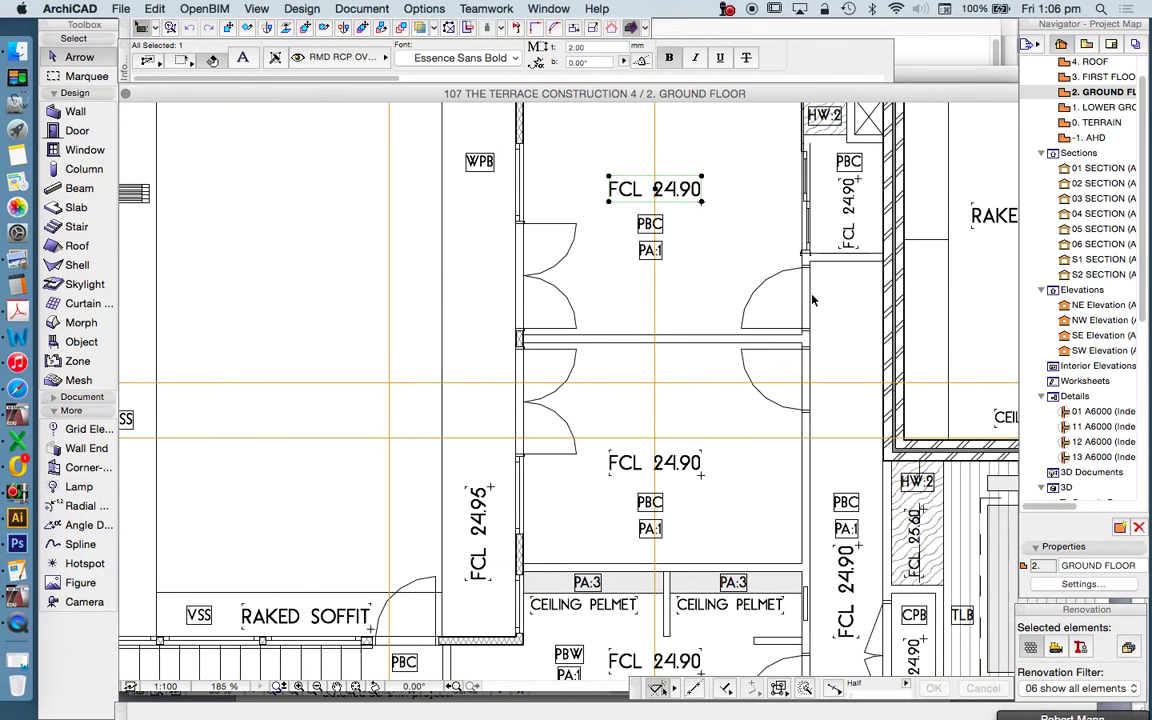
{"action": "scroll", "coordinate": [753, 262], "scroll_direction": "up", "scroll_amount": 3}
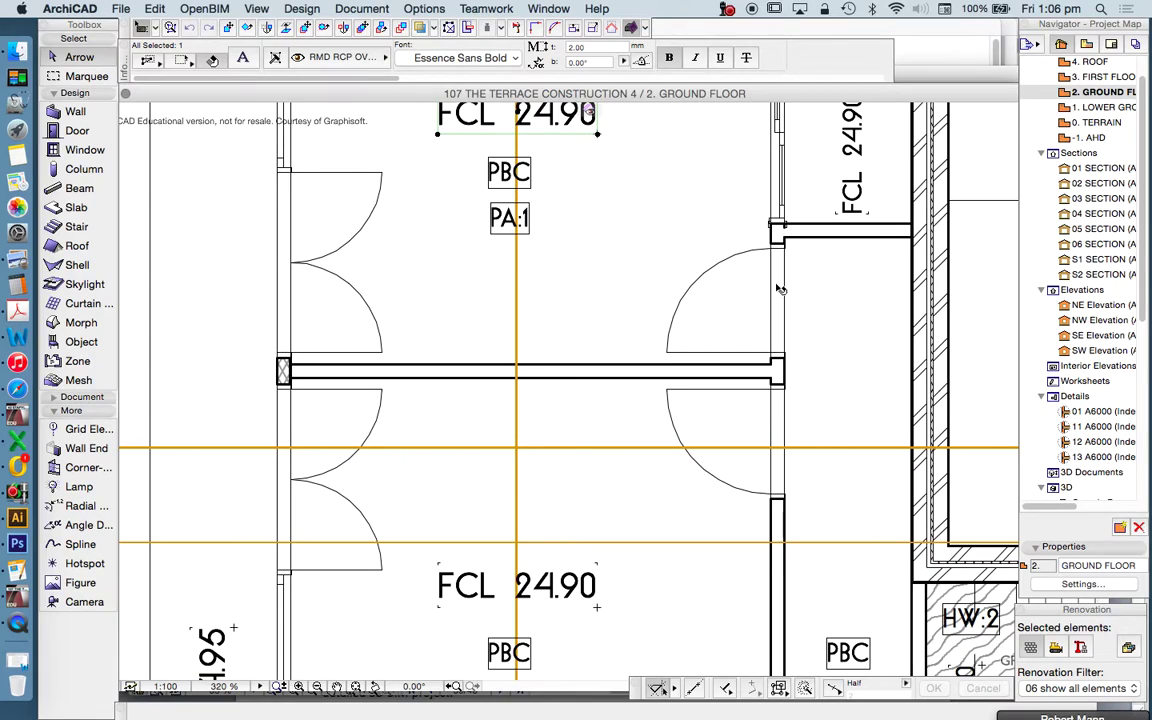
{"action": "left_click", "coordinate": [770, 279]}
{"action": "left_click", "coordinate": [779, 300]}
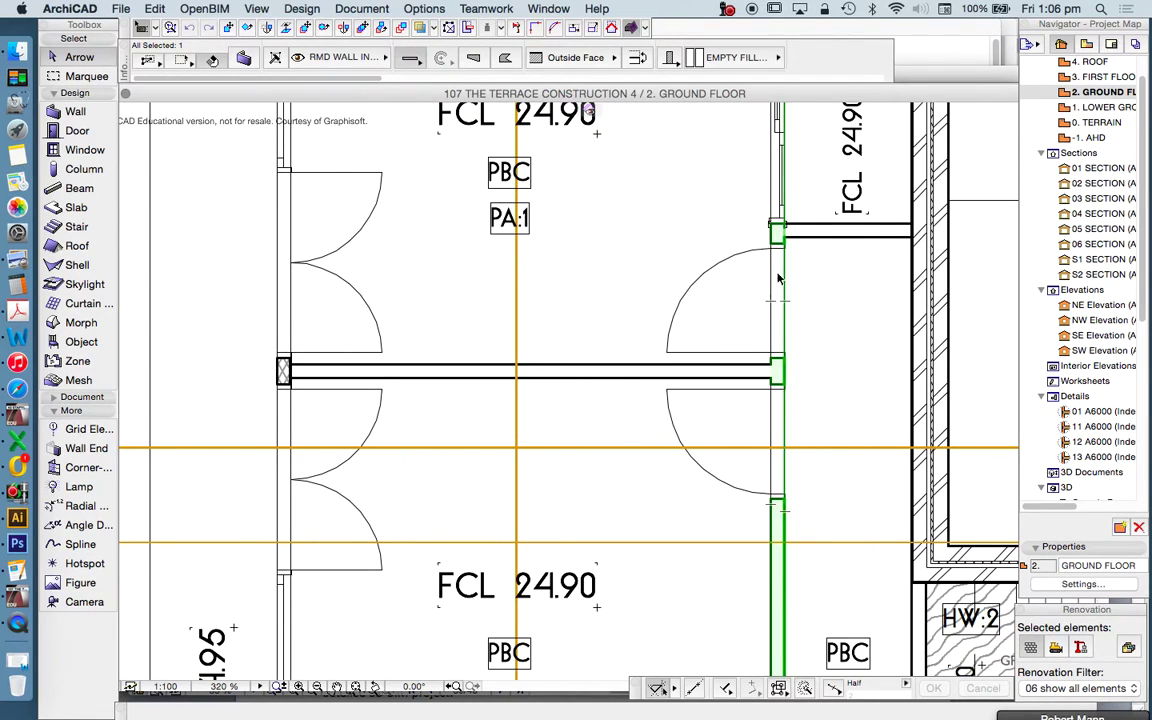
{"action": "key", "text": "Escape"}
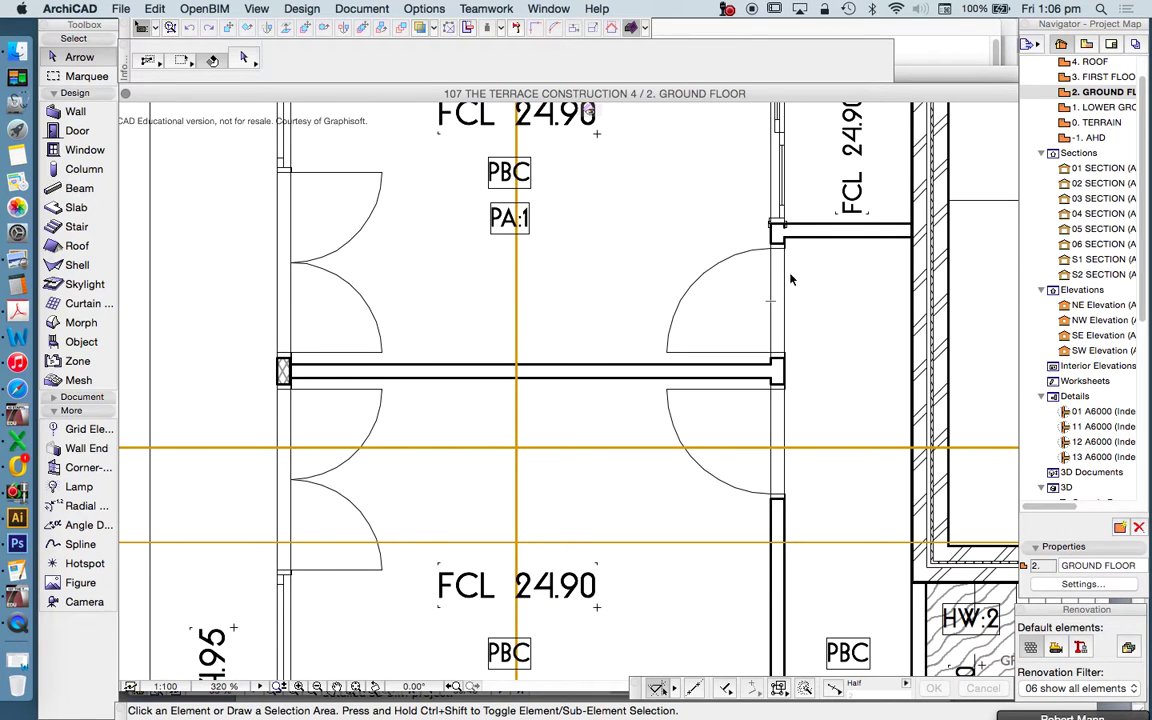
{"action": "scroll", "coordinate": [783, 296], "scroll_direction": "down", "scroll_amount": 2}
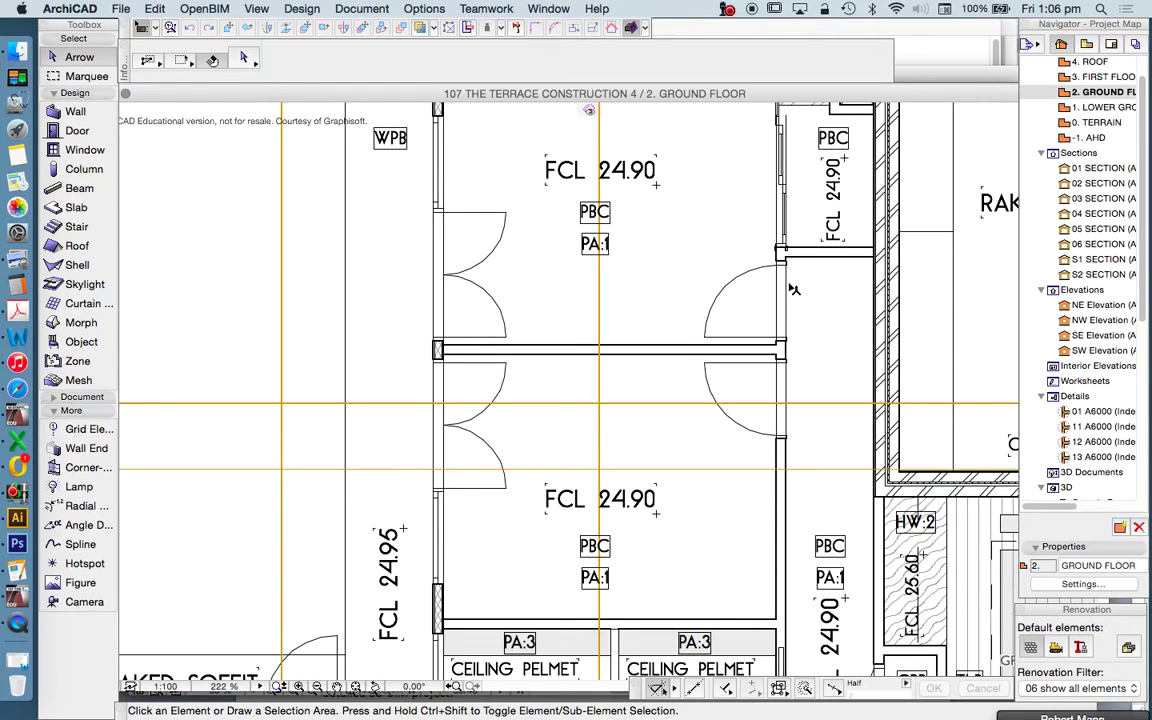
{"action": "scroll", "coordinate": [806, 305], "scroll_direction": "down", "scroll_amount": 5}
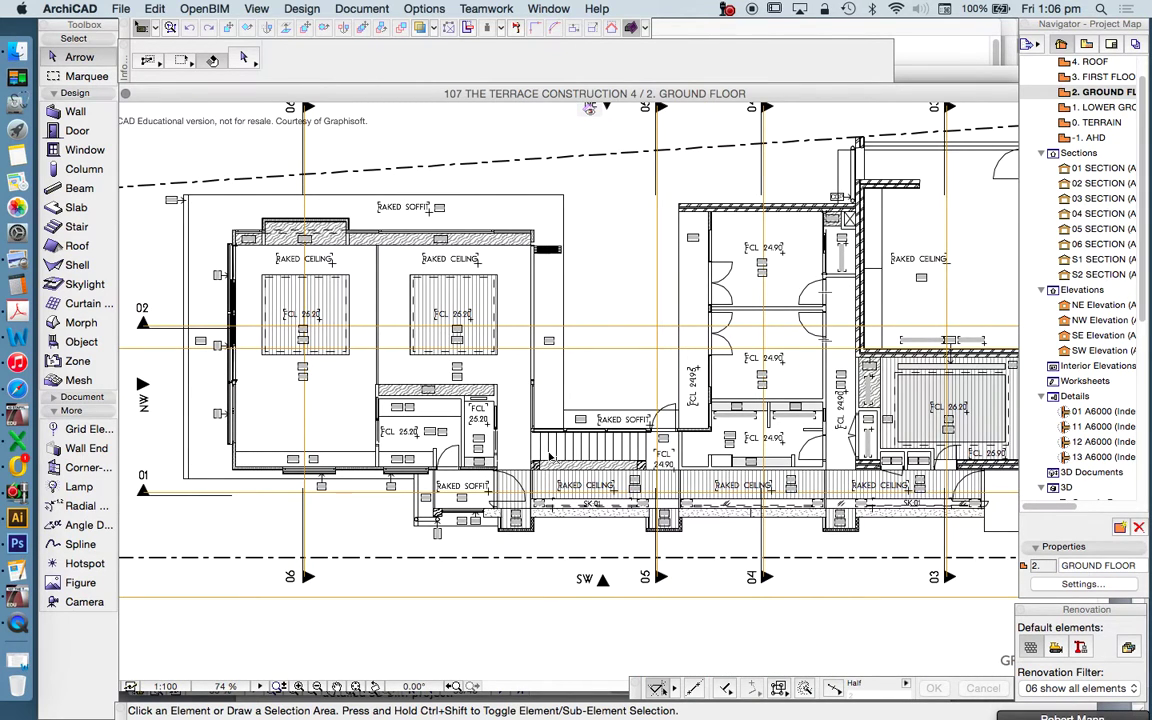
{"action": "scroll", "coordinate": [549, 456], "scroll_direction": "down", "scroll_amount": 2}
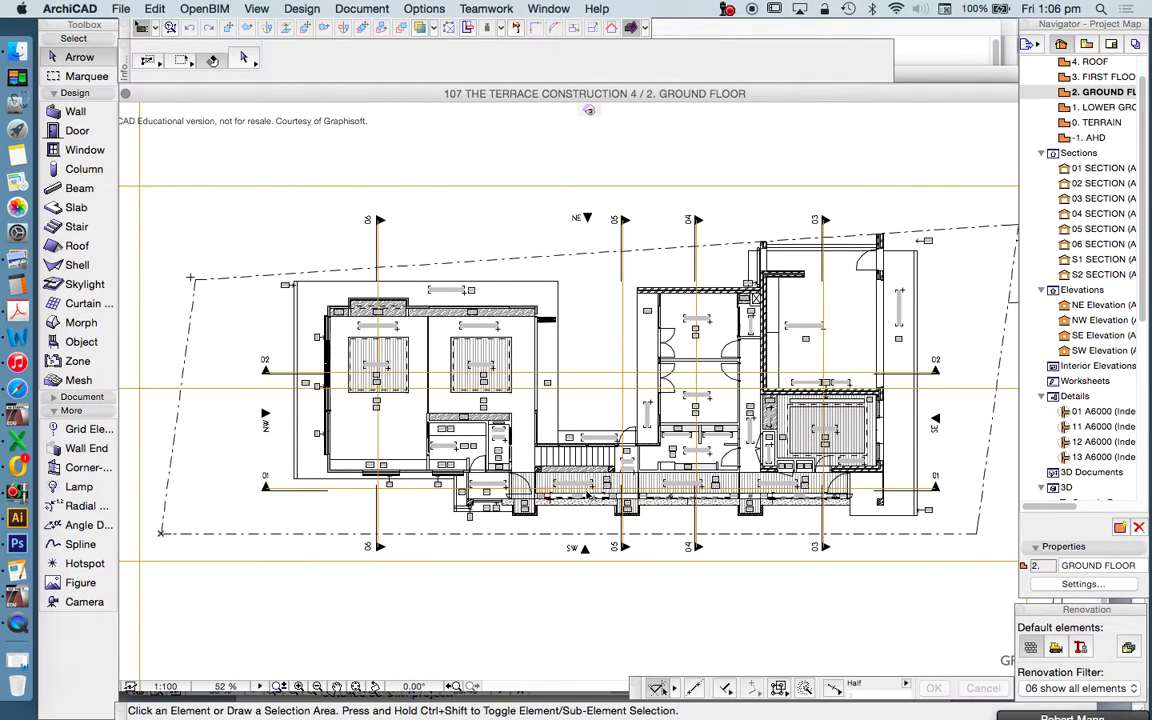
Step: Apply the ELECTRICAL layer combination and zoom in on the bathroom
{"action": "key", "text": "super+l"}
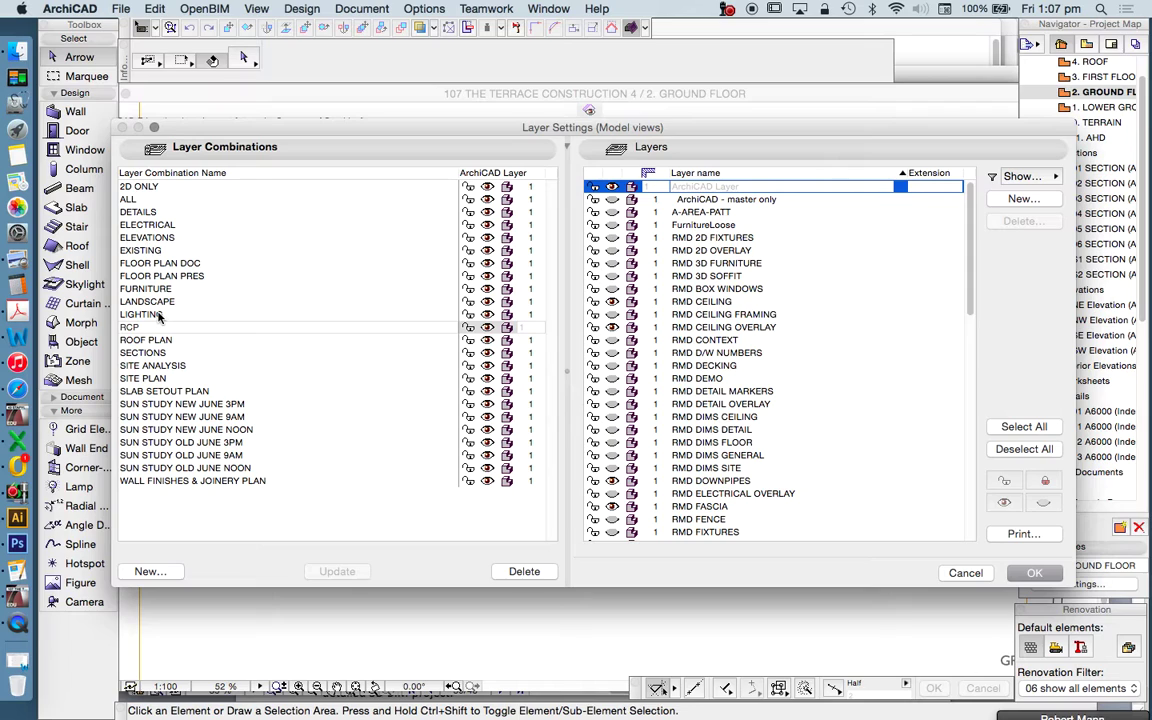
{"action": "left_click", "coordinate": [145, 224]}
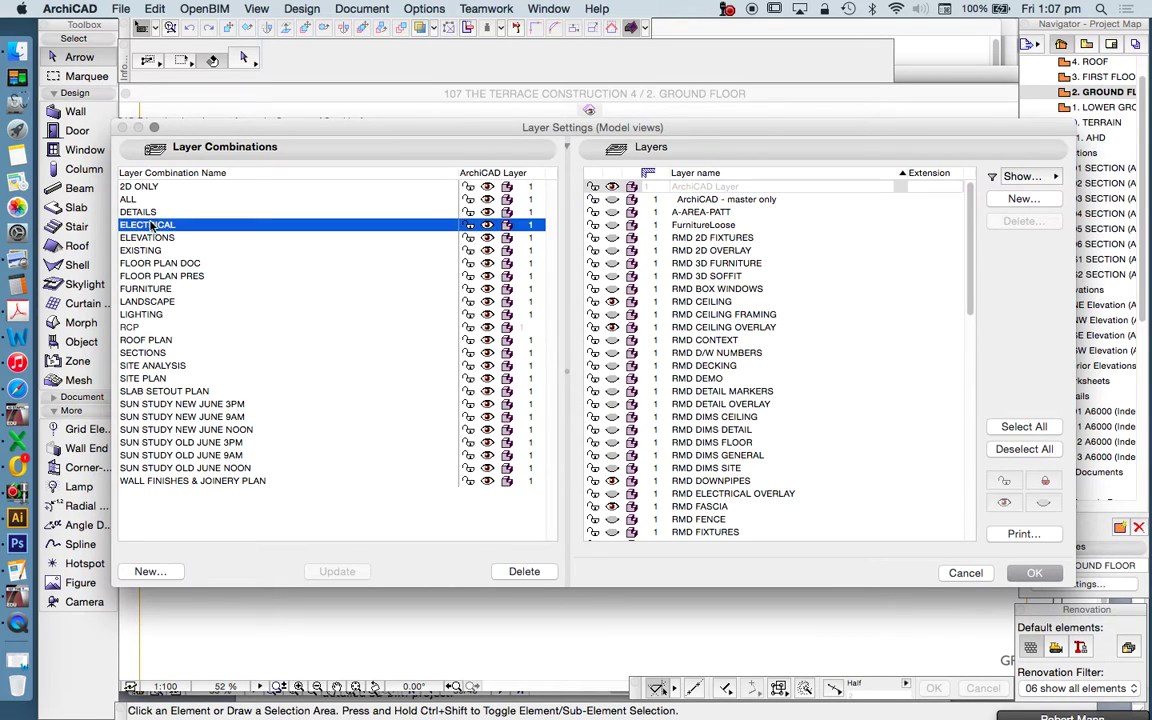
{"action": "left_click", "coordinate": [1034, 572]}
{"action": "scroll", "coordinate": [591, 312], "scroll_direction": "up", "scroll_amount": 4}
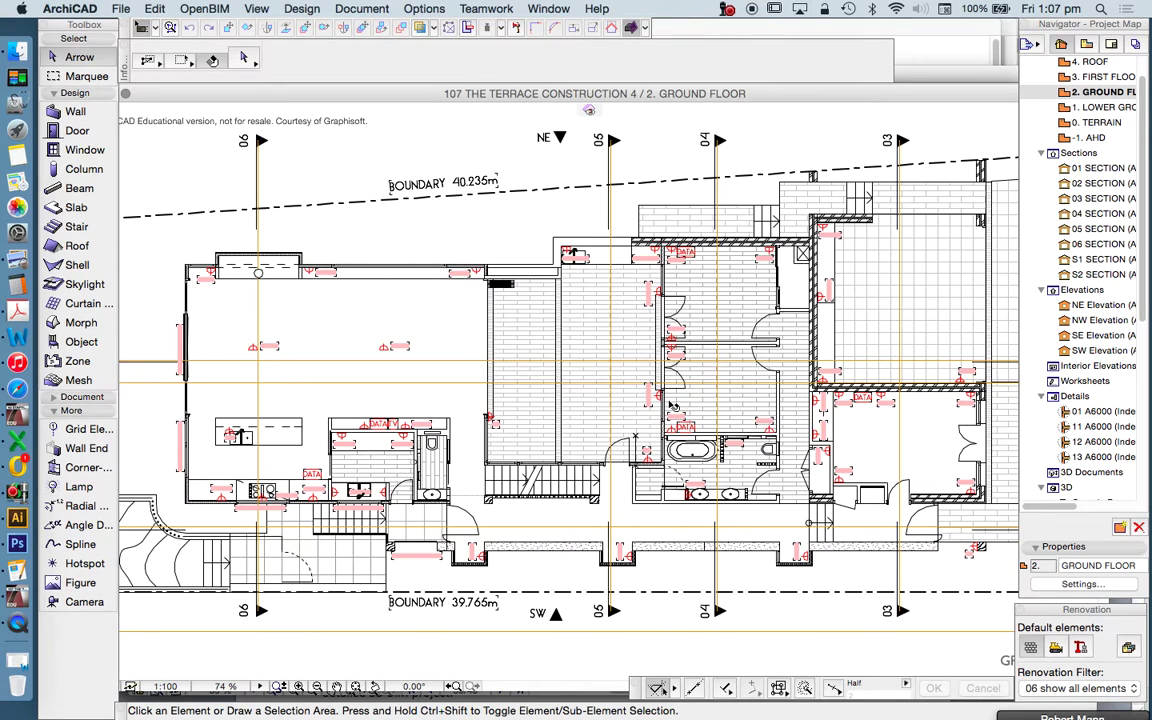
{"action": "scroll", "coordinate": [490, 347], "scroll_direction": "up", "scroll_amount": 5}
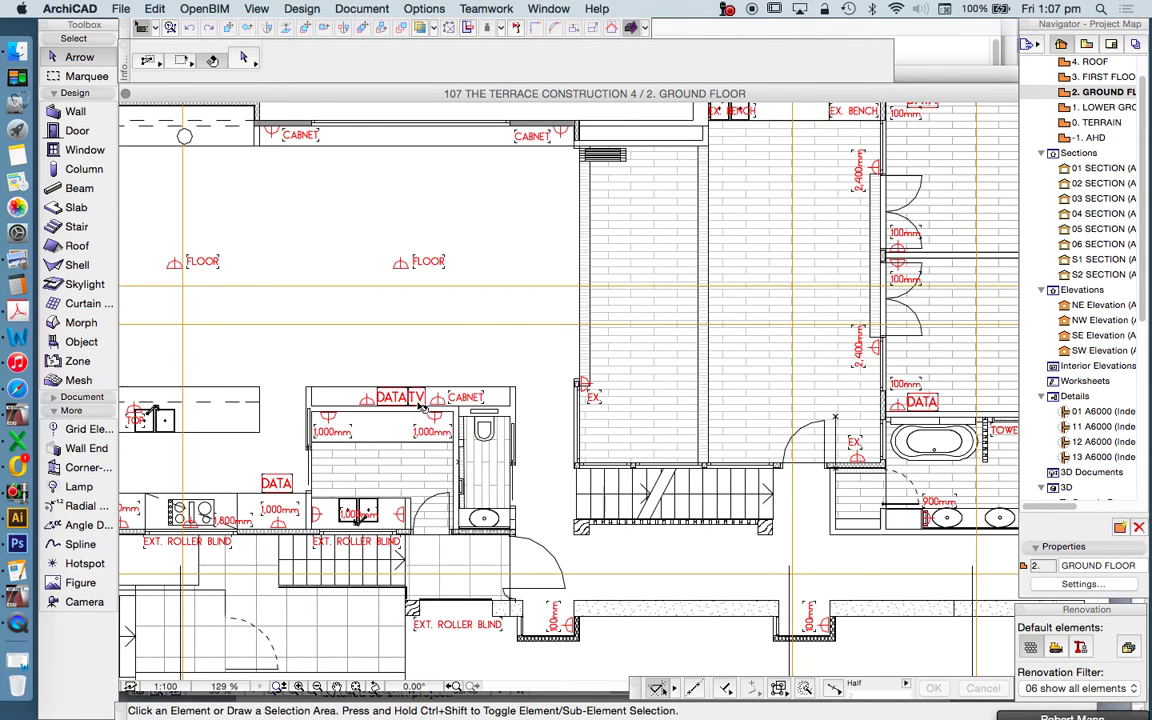
{"action": "scroll", "coordinate": [408, 405], "scroll_direction": "down", "scroll_amount": 6}
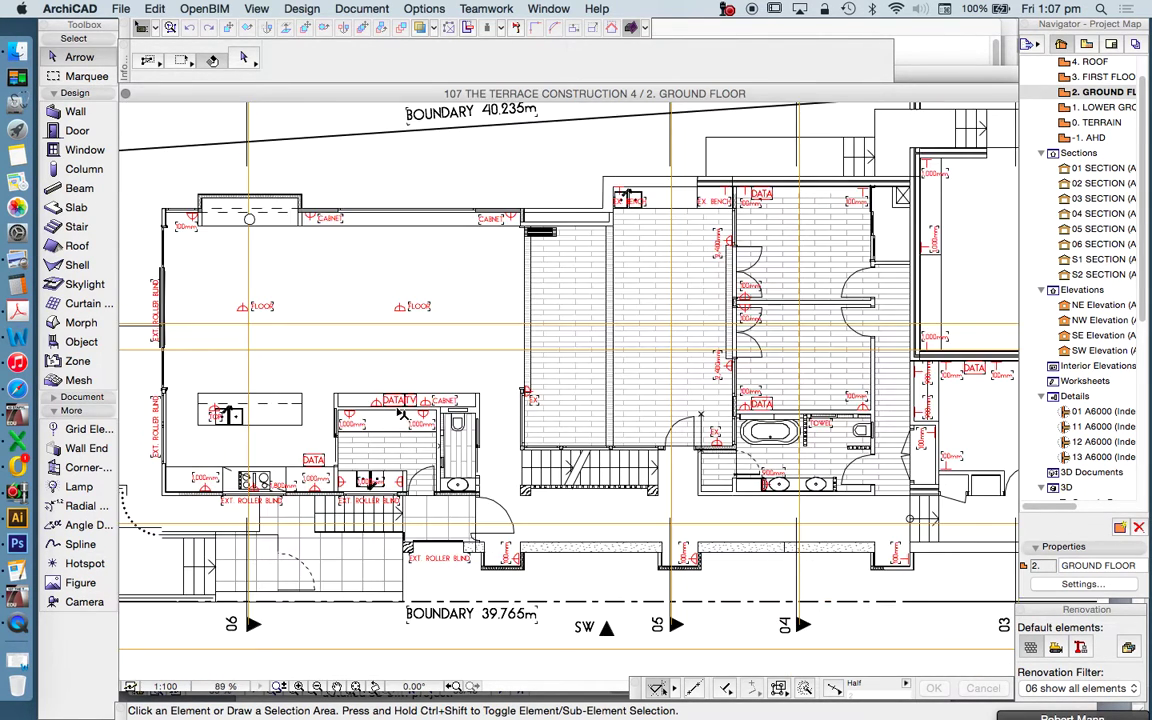
{"action": "scroll", "coordinate": [565, 390], "scroll_direction": "up", "scroll_amount": 2}
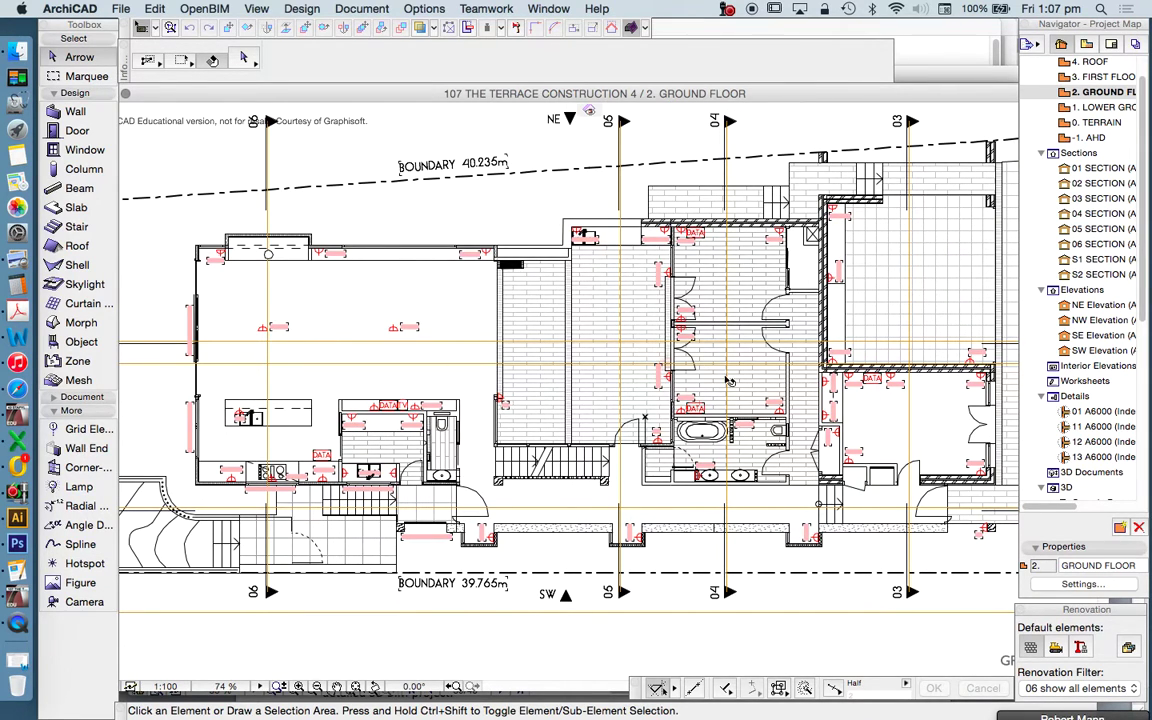
{"action": "scroll", "coordinate": [869, 390], "scroll_direction": "up", "scroll_amount": 2}
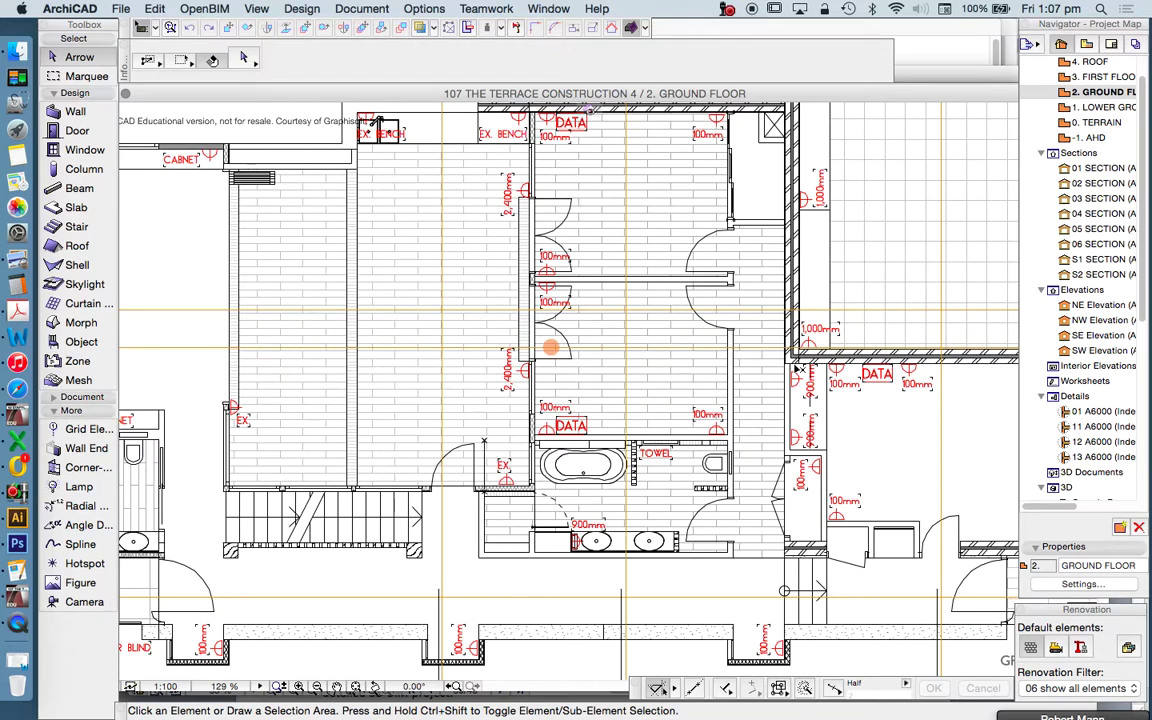
{"action": "scroll", "coordinate": [869, 390], "scroll_direction": "down", "scroll_amount": 1}
{"action": "scroll", "coordinate": [733, 326], "scroll_direction": "down", "scroll_amount": 3}
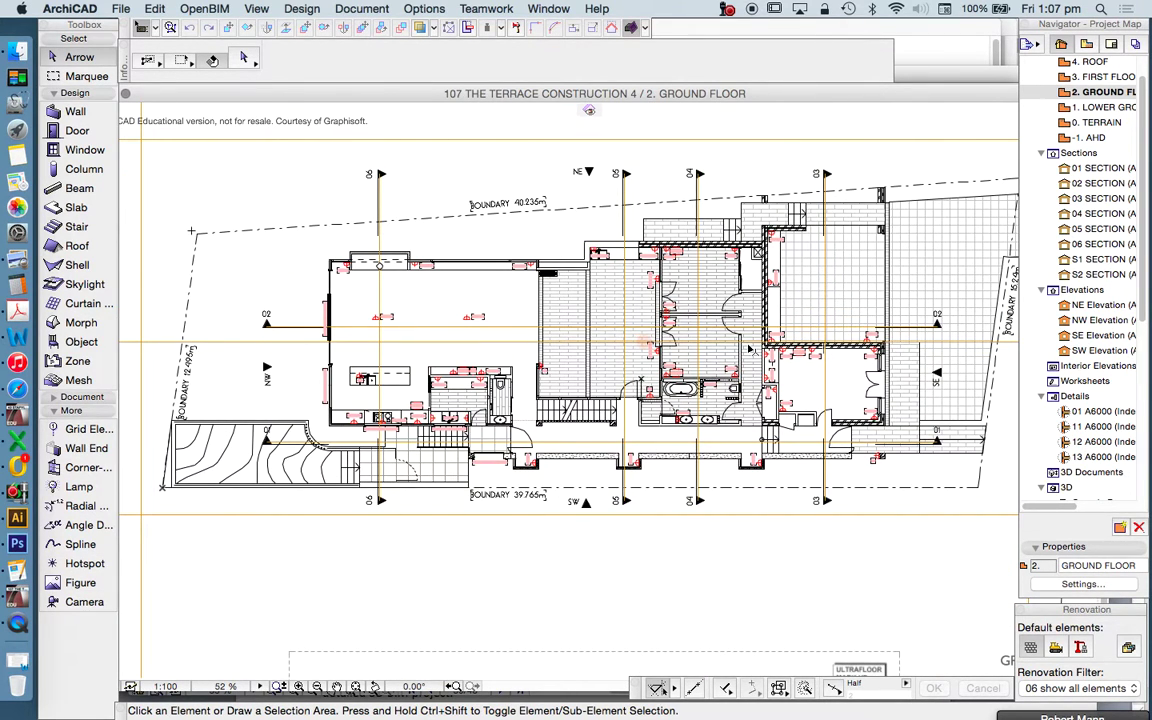
{"action": "scroll", "coordinate": [690, 380], "scroll_direction": "up", "scroll_amount": 2}
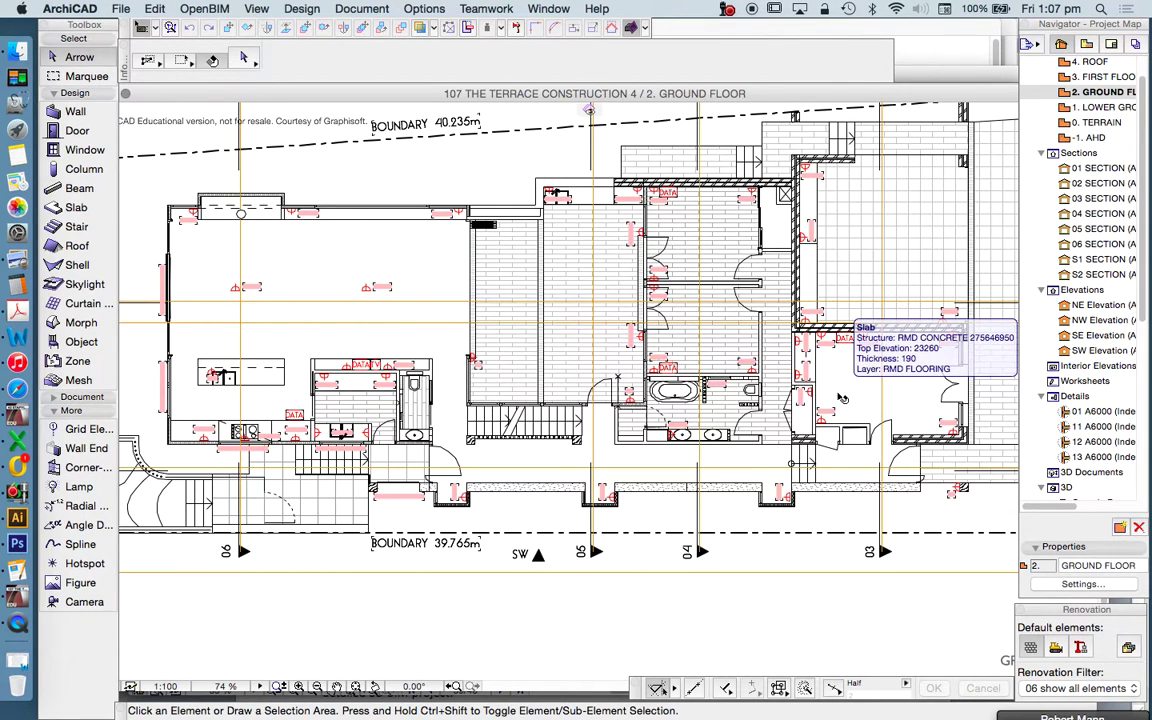
{"action": "scroll", "coordinate": [727, 400], "scroll_direction": "up", "scroll_amount": 4}
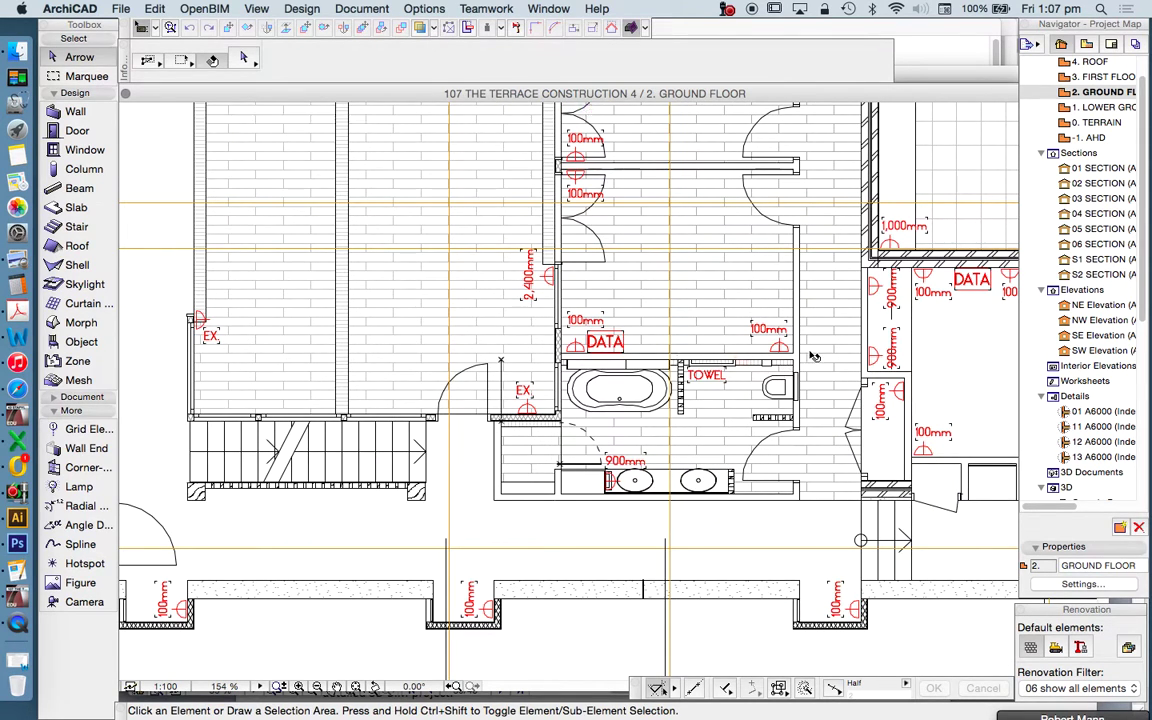
{"action": "scroll", "coordinate": [800, 340], "scroll_direction": "up", "scroll_amount": 2}
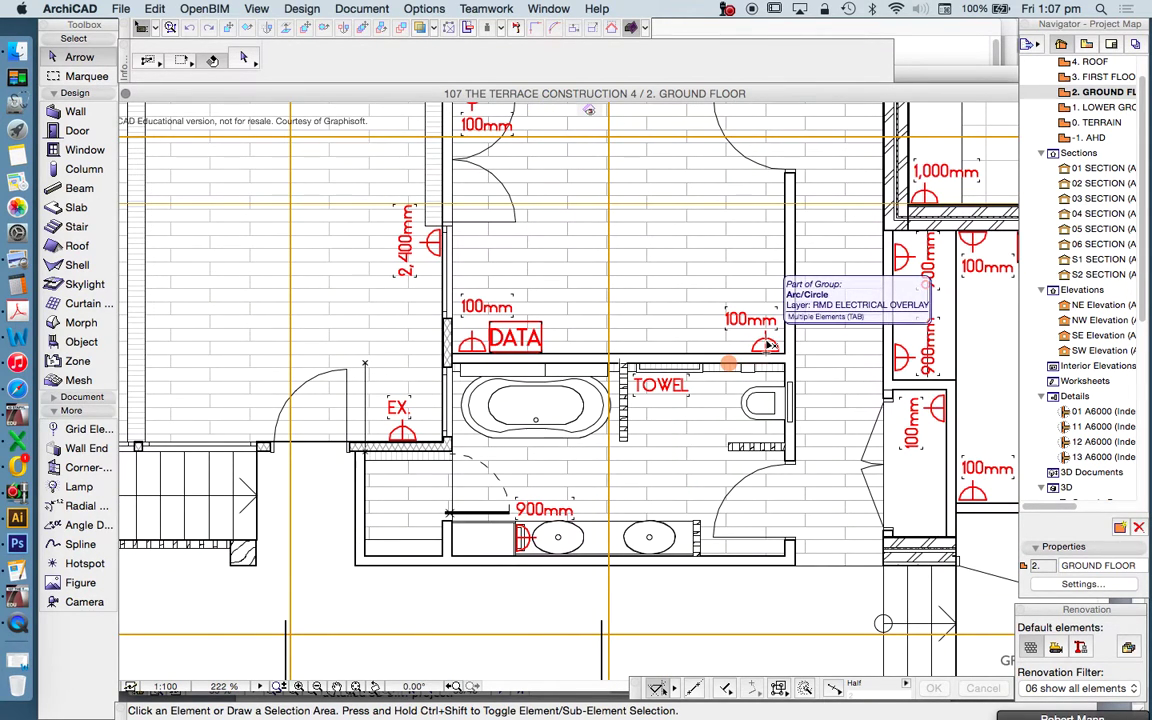
Step: Inspect the bathroom outlet with its 100mm height label, then show the Layout Book sheets
{"action": "left_click", "coordinate": [745, 320]}
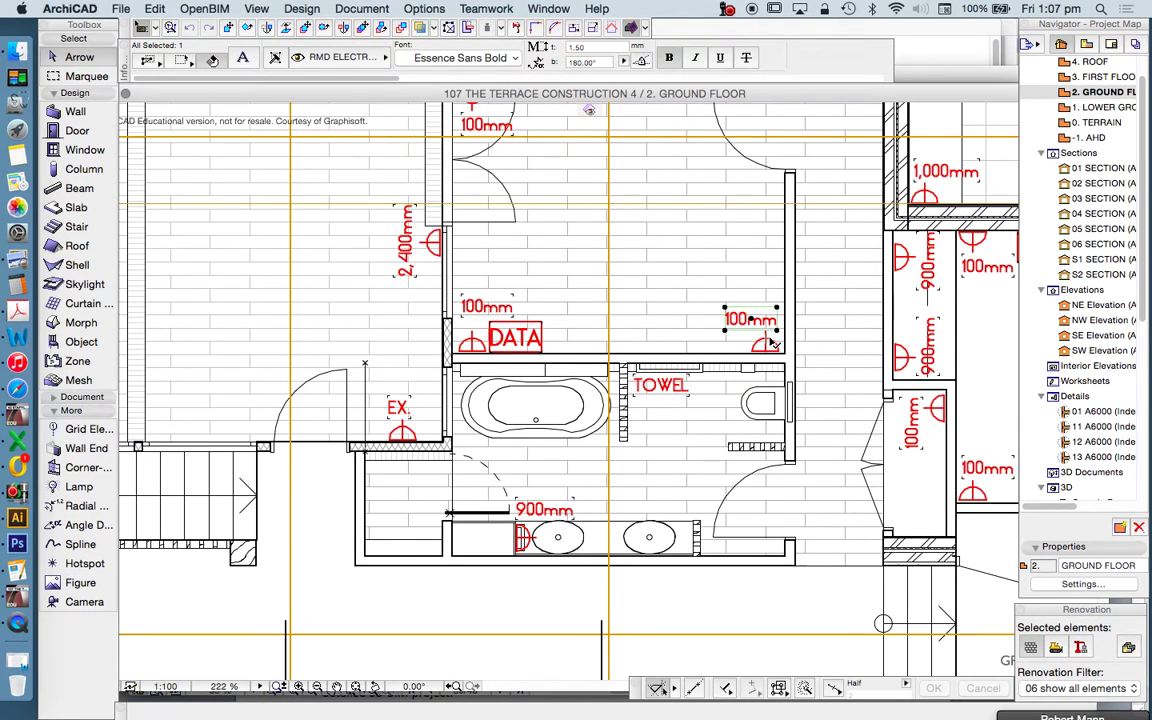
{"action": "left_click", "coordinate": [764, 347]}
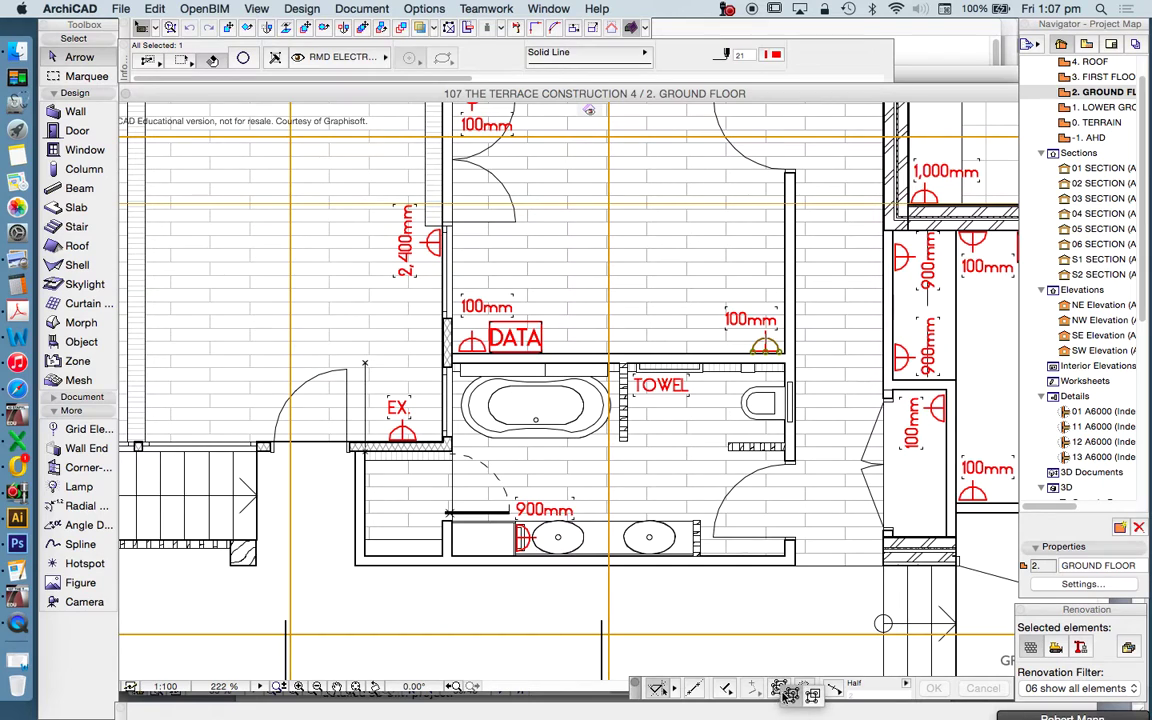
{"action": "left_click", "coordinate": [740, 355], "text": "shift"}
{"action": "scroll", "coordinate": [735, 408], "scroll_direction": "down", "scroll_amount": 5}
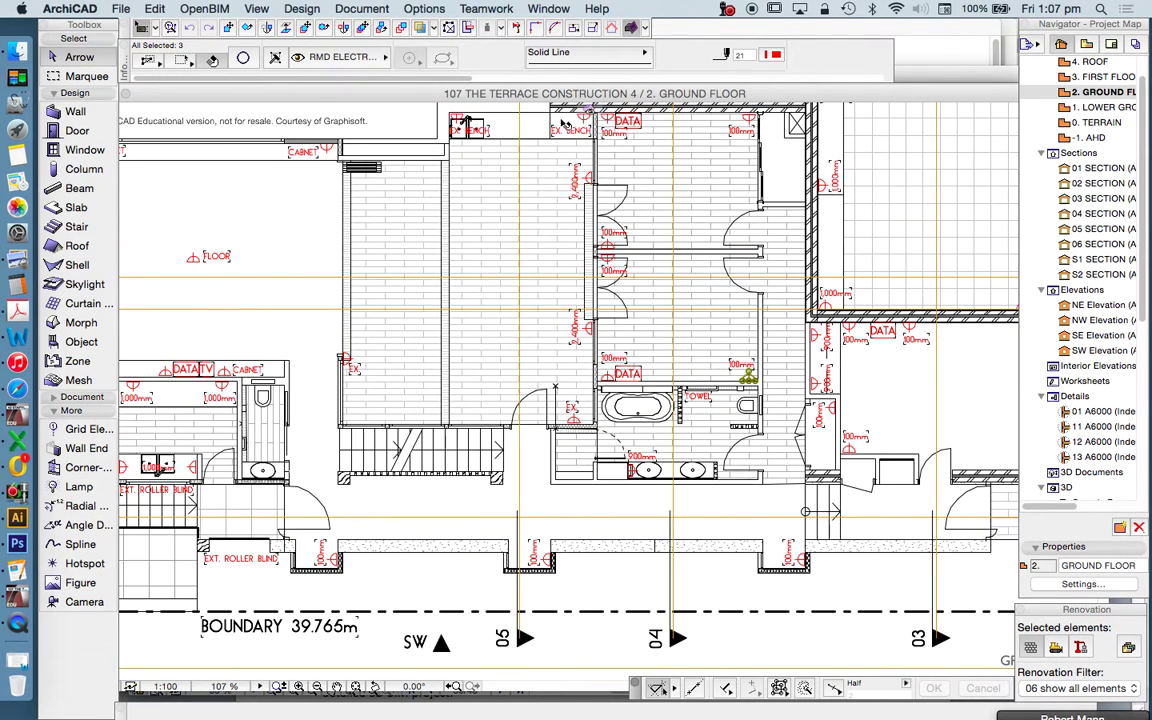
{"action": "scroll", "coordinate": [620, 420], "scroll_direction": "down", "scroll_amount": 5}
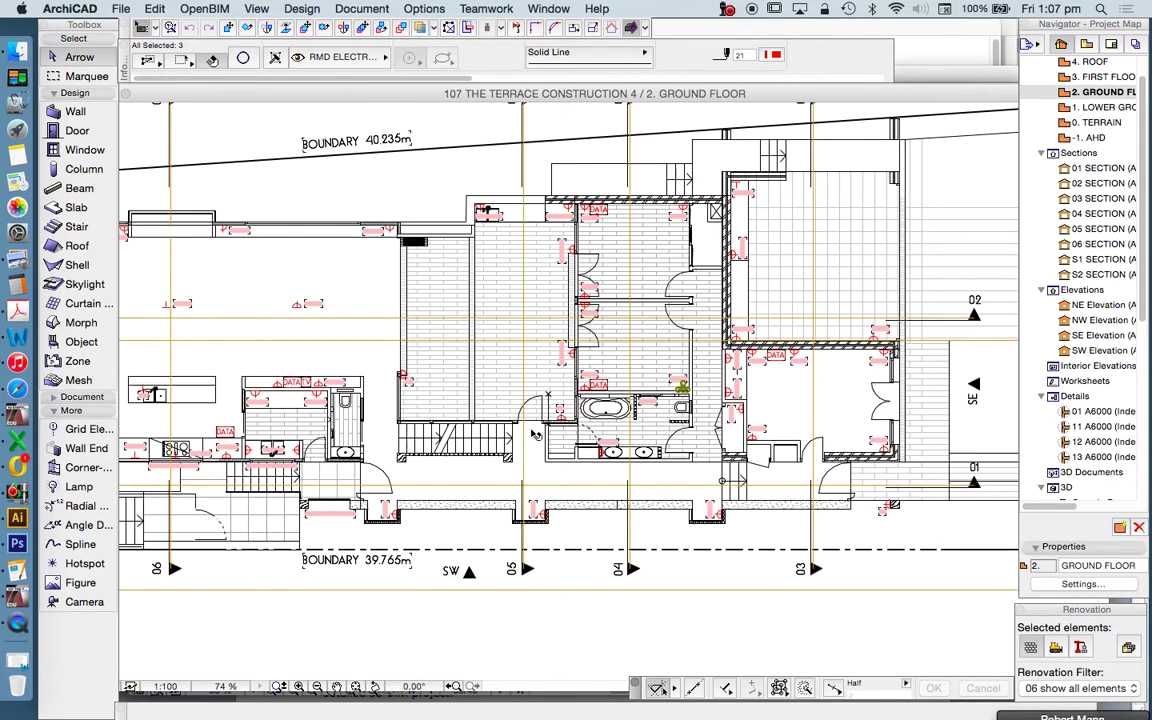
{"action": "scroll", "coordinate": [390, 412], "scroll_direction": "up", "scroll_amount": 5}
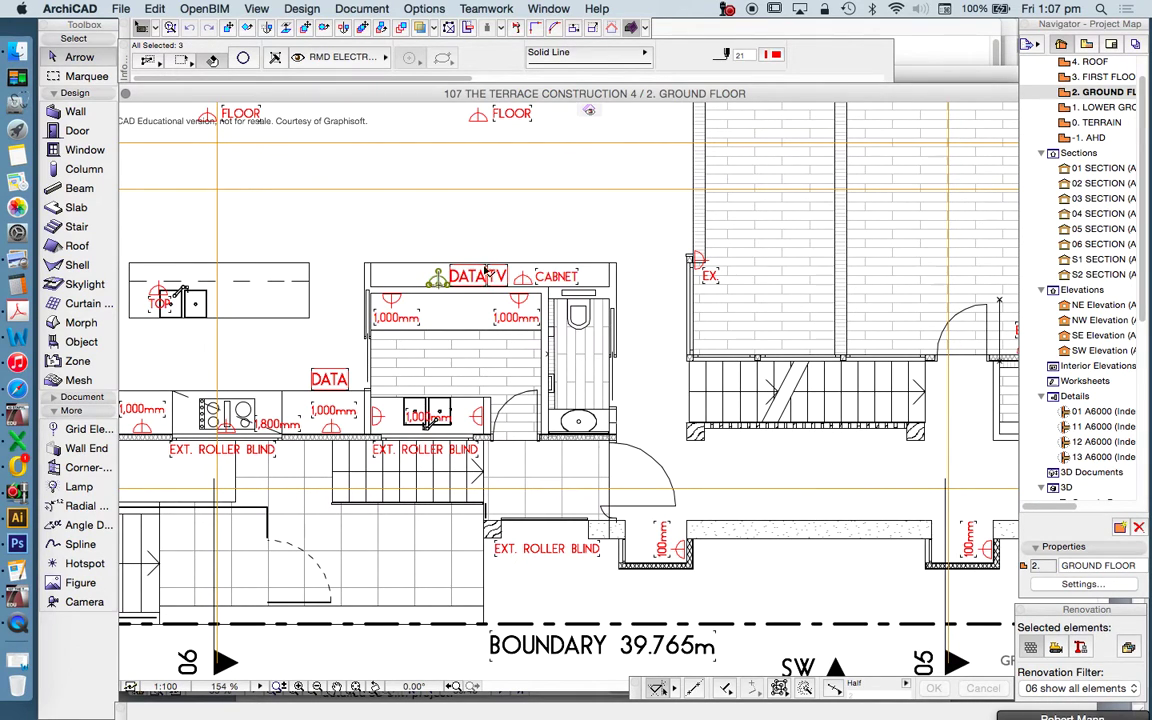
{"action": "scroll", "coordinate": [487, 273], "scroll_direction": "down", "scroll_amount": 2}
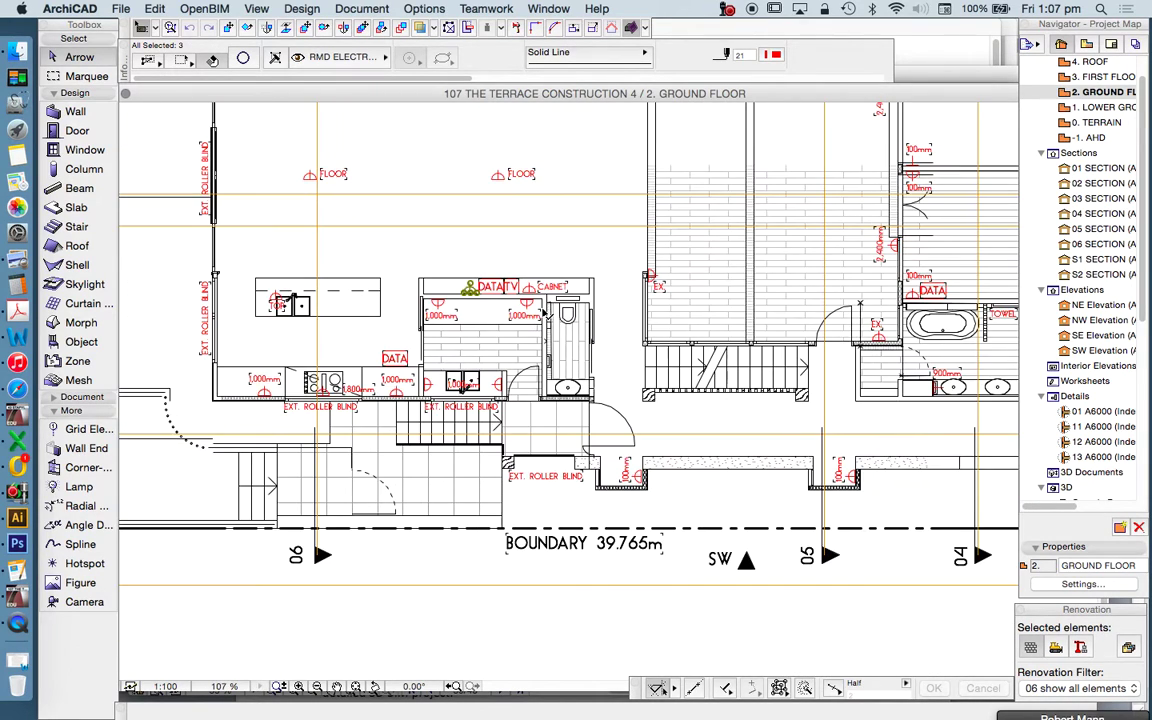
{"action": "left_click", "coordinate": [1110, 45]}
Step: Open the A2200 ELECTRICAL PLAN - LGF layout, then the A2201 ELECTRICAL PLAN - GF layout
{"action": "scroll", "coordinate": [1103, 232], "scroll_direction": "up", "scroll_amount": 10}
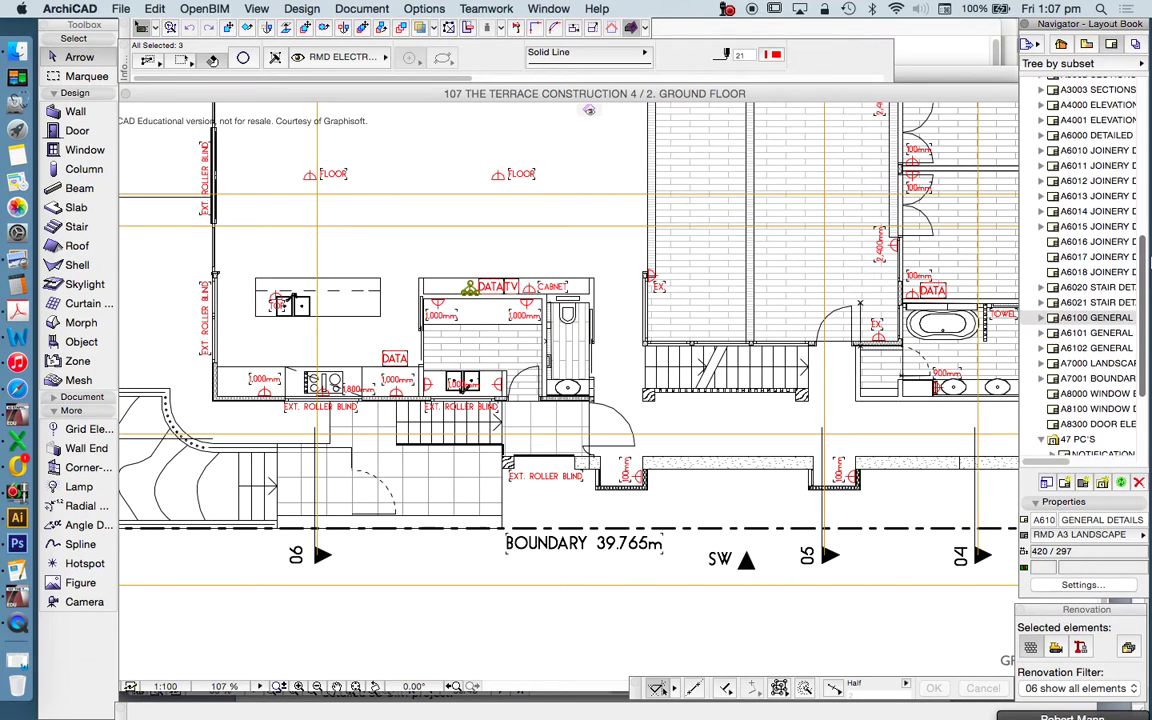
{"action": "scroll", "coordinate": [1097, 200], "scroll_direction": "up", "scroll_amount": 2}
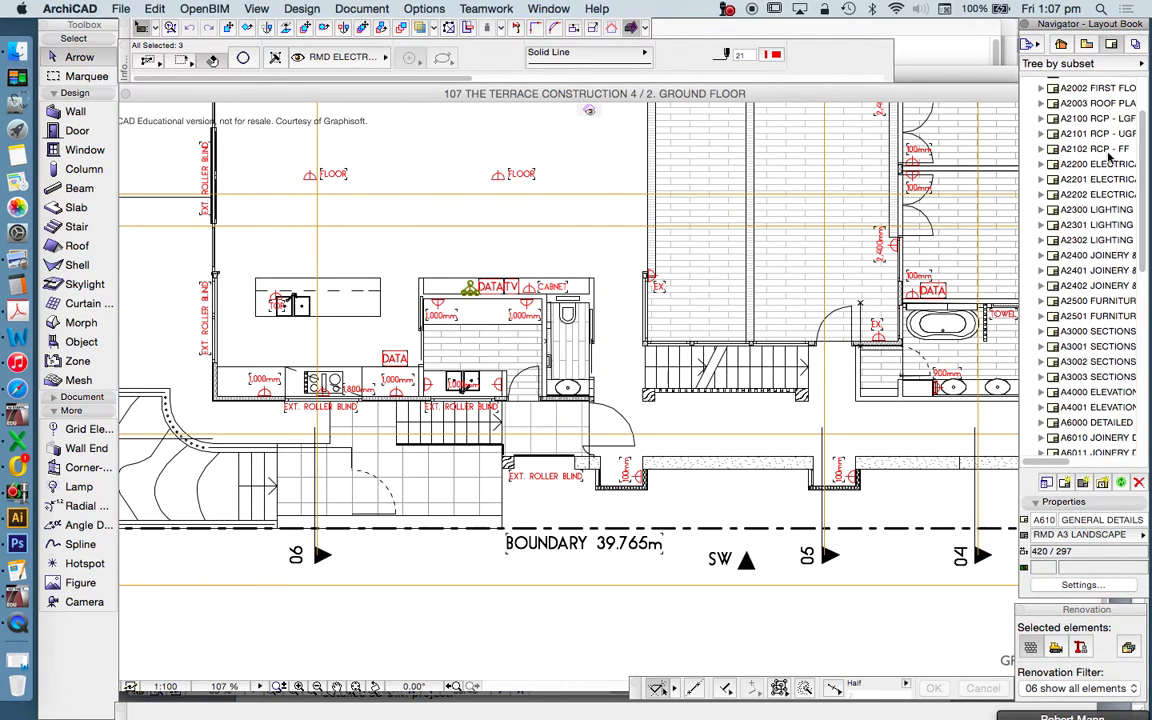
{"action": "double_click", "coordinate": [1097, 163]}
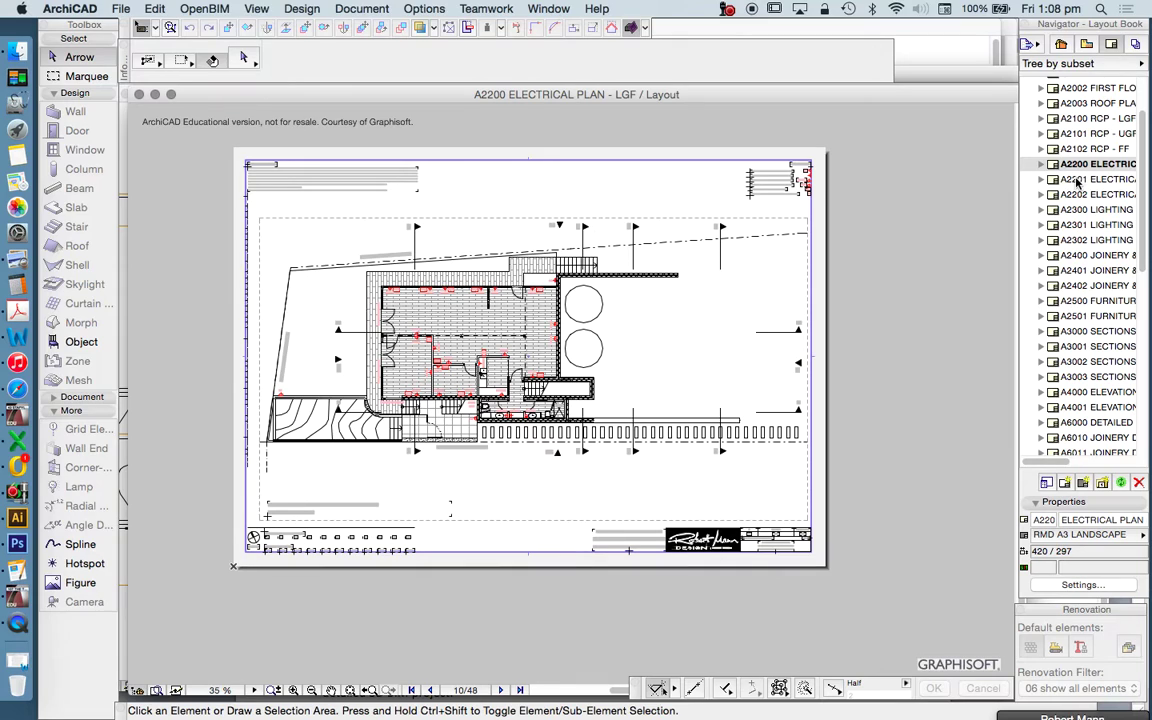
{"action": "double_click", "coordinate": [1097, 179]}
Step: Zoom around the A2201 sheet and switch the Navigator to the View Map
{"action": "scroll", "coordinate": [491, 297], "scroll_direction": "up", "scroll_amount": 5}
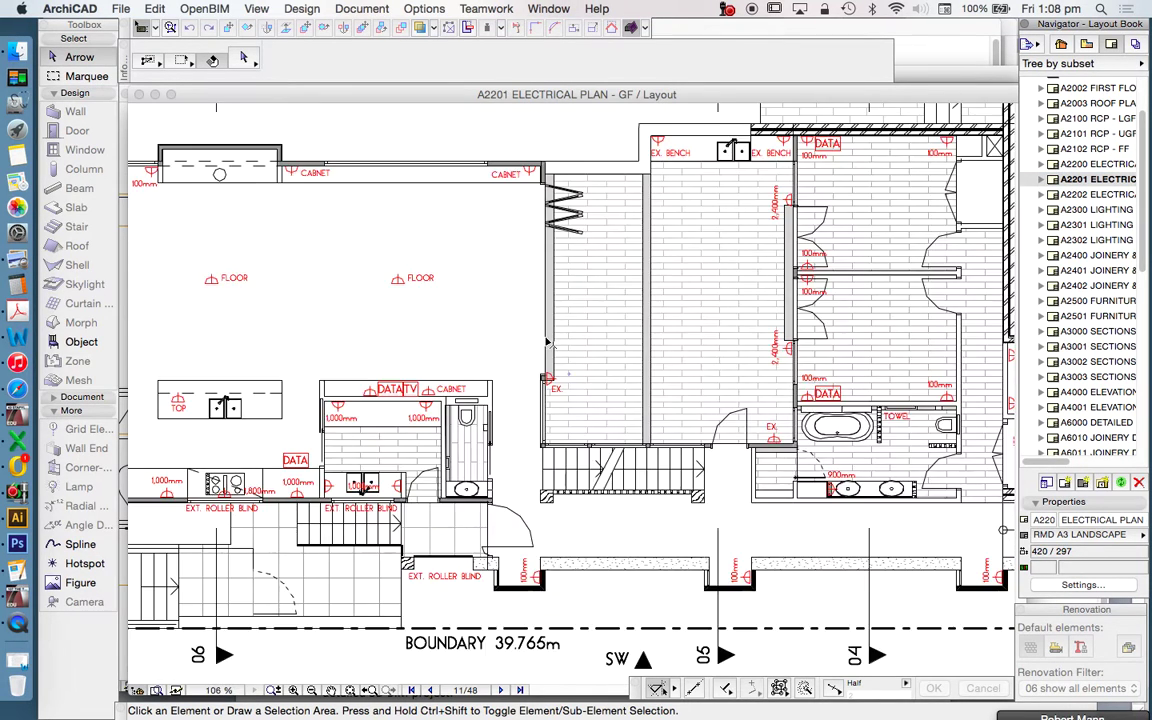
{"action": "scroll", "coordinate": [575, 303], "scroll_direction": "down", "scroll_amount": 3}
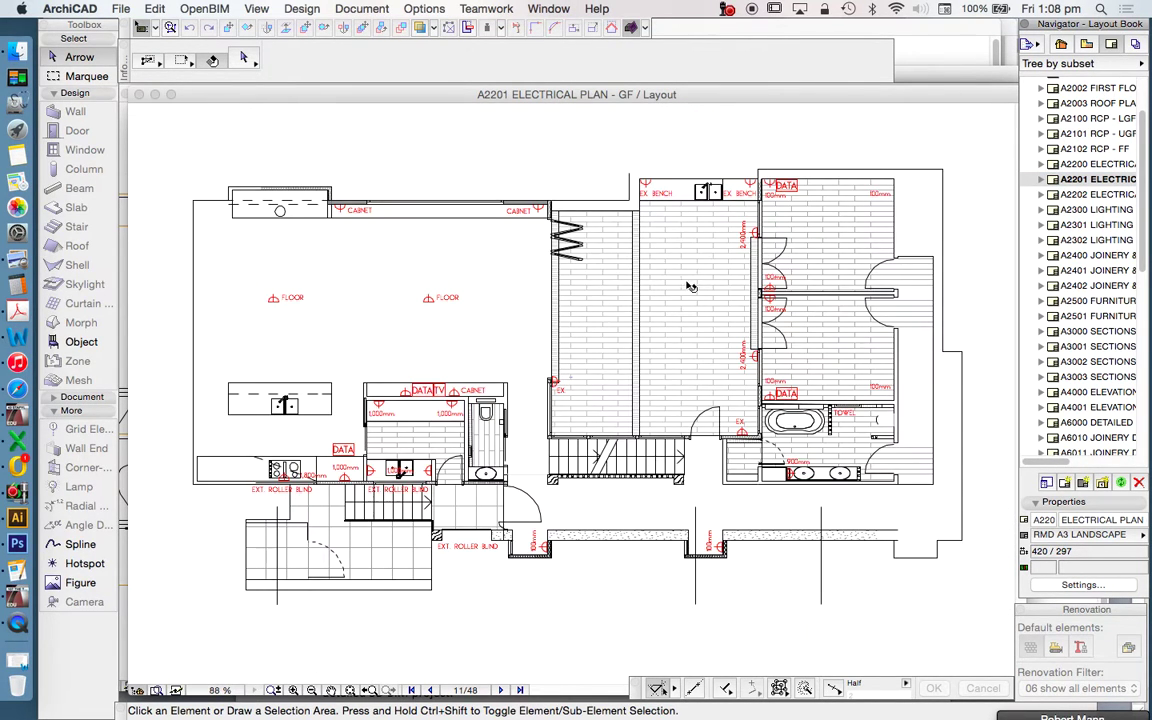
{"action": "scroll", "coordinate": [700, 280], "scroll_direction": "up", "scroll_amount": 1}
{"action": "scroll", "coordinate": [718, 276], "scroll_direction": "down", "scroll_amount": 2}
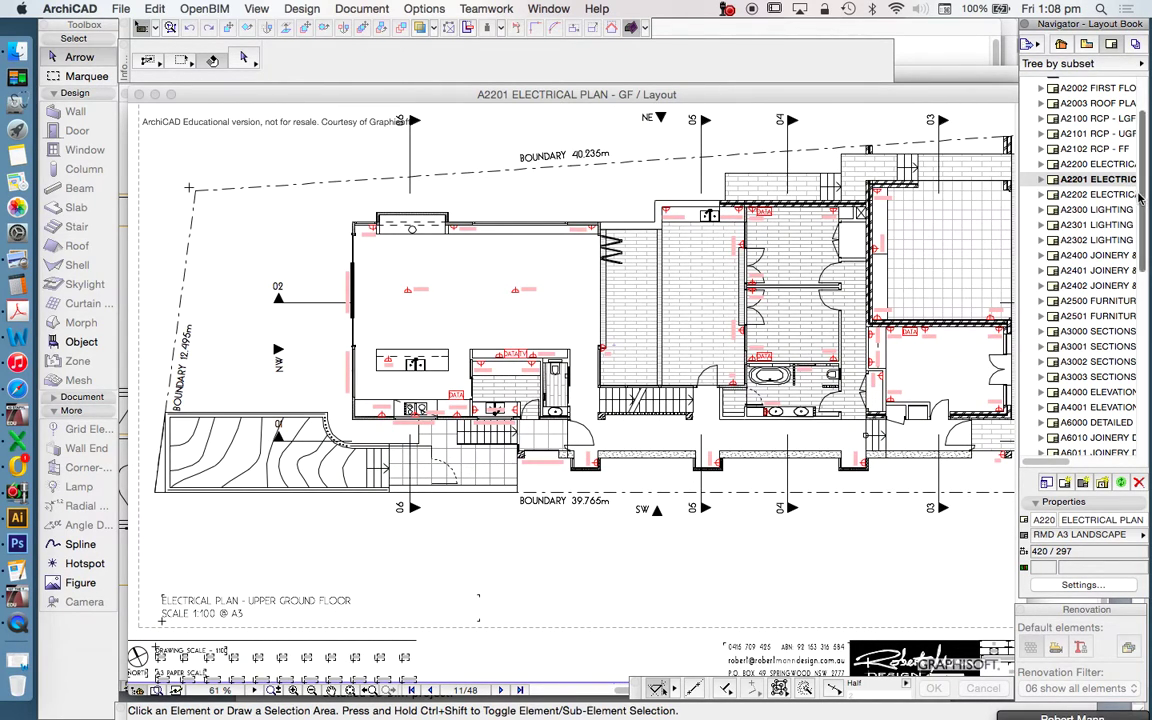
{"action": "left_click", "coordinate": [1086, 44]}
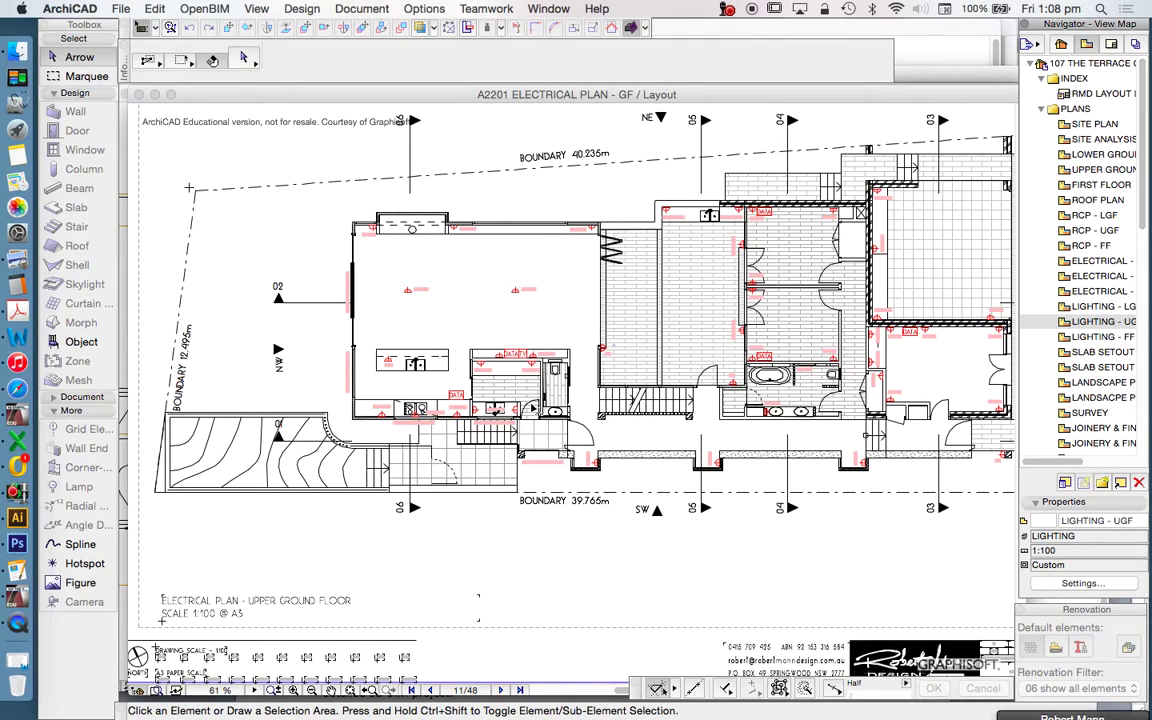
Step: Open the ELECTRICAL - UGF saved view and clear the selection on the plan
{"action": "scroll", "coordinate": [420, 410], "scroll_direction": "down", "scroll_amount": 5}
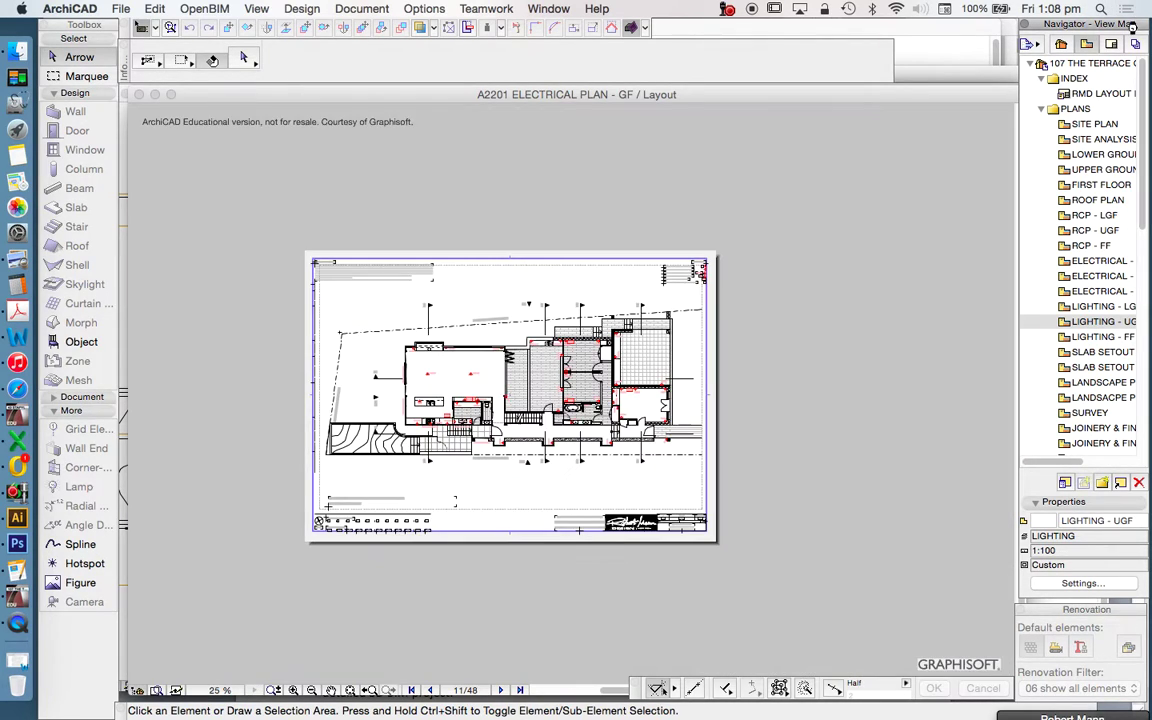
{"action": "left_click", "coordinate": [1096, 336]}
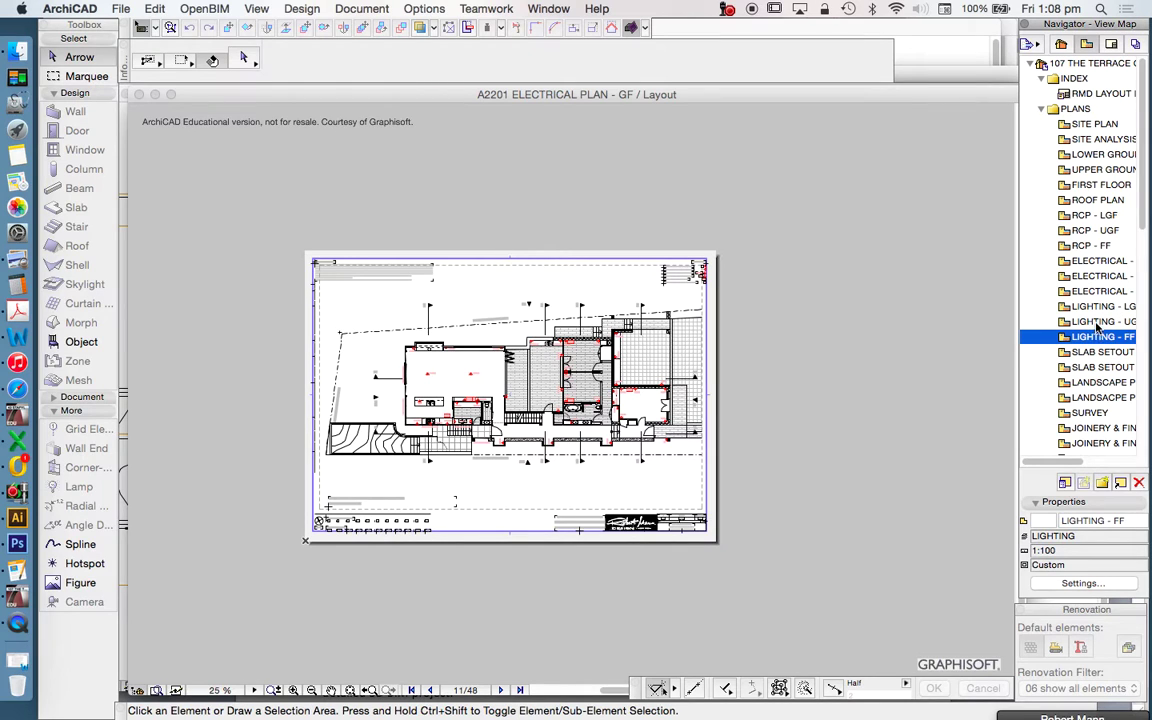
{"action": "double_click", "coordinate": [1097, 275]}
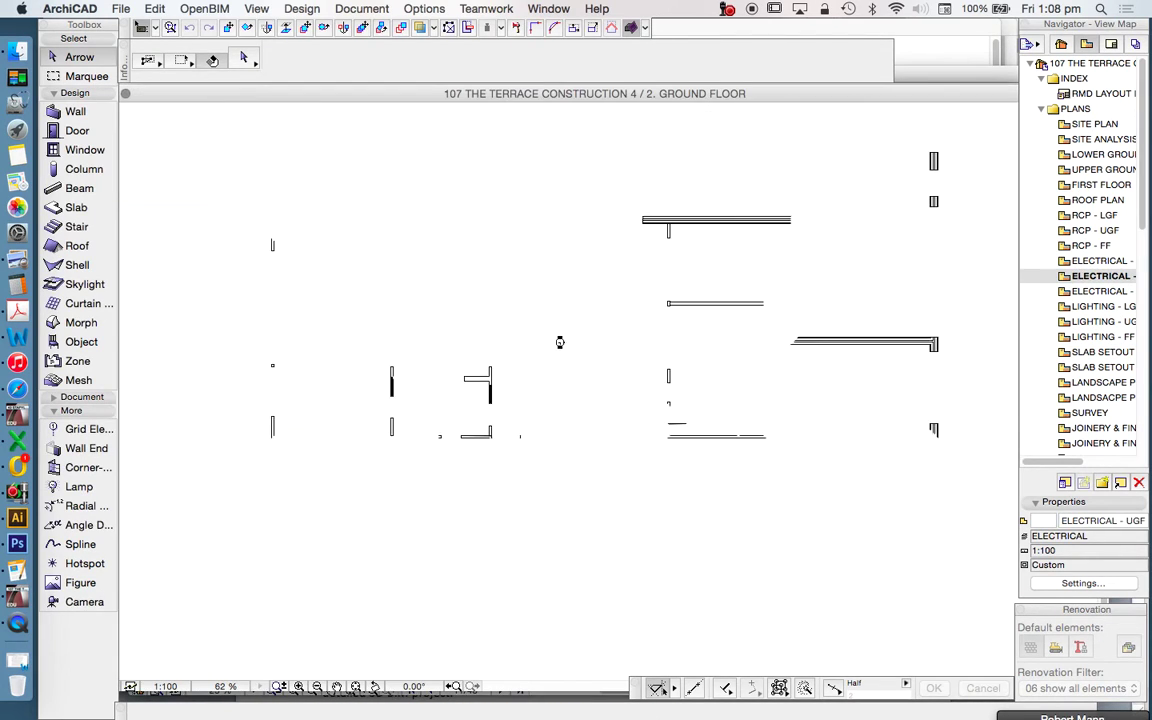
{"action": "scroll", "coordinate": [565, 393], "scroll_direction": "down", "scroll_amount": 2}
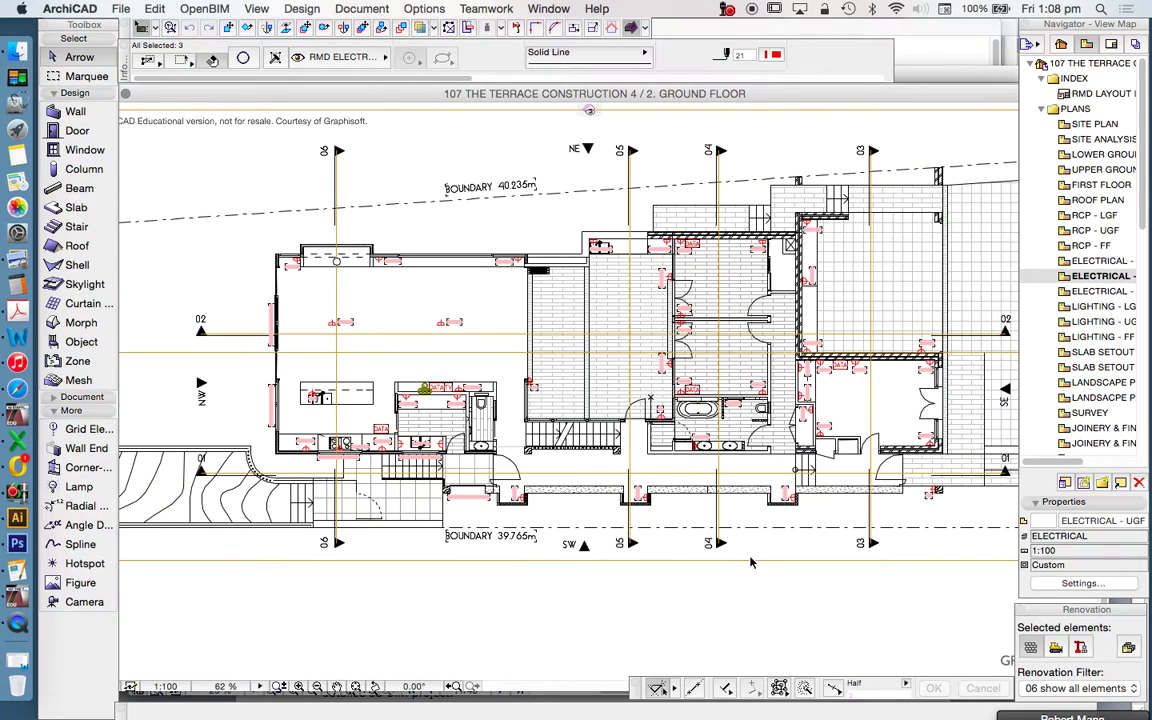
{"action": "left_click", "coordinate": [760, 635]}
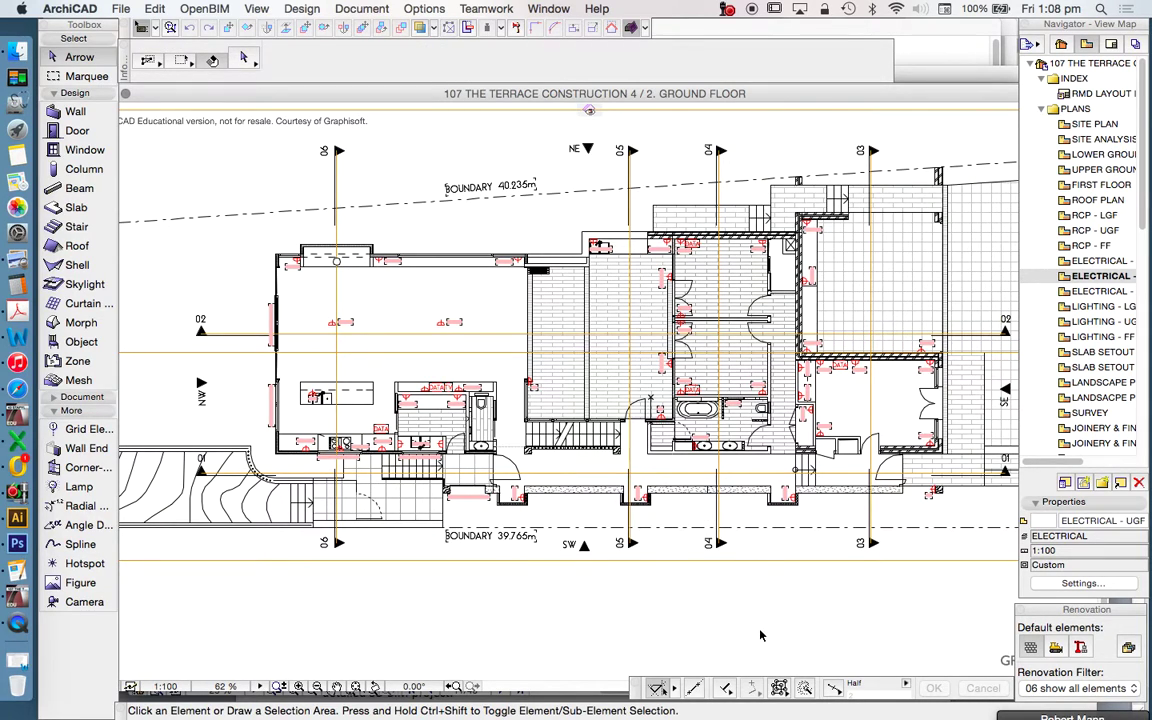
Step: Apply the LIGHTING layer combination to the ELECTRICAL - UGF plan
{"action": "key", "text": "super+l"}
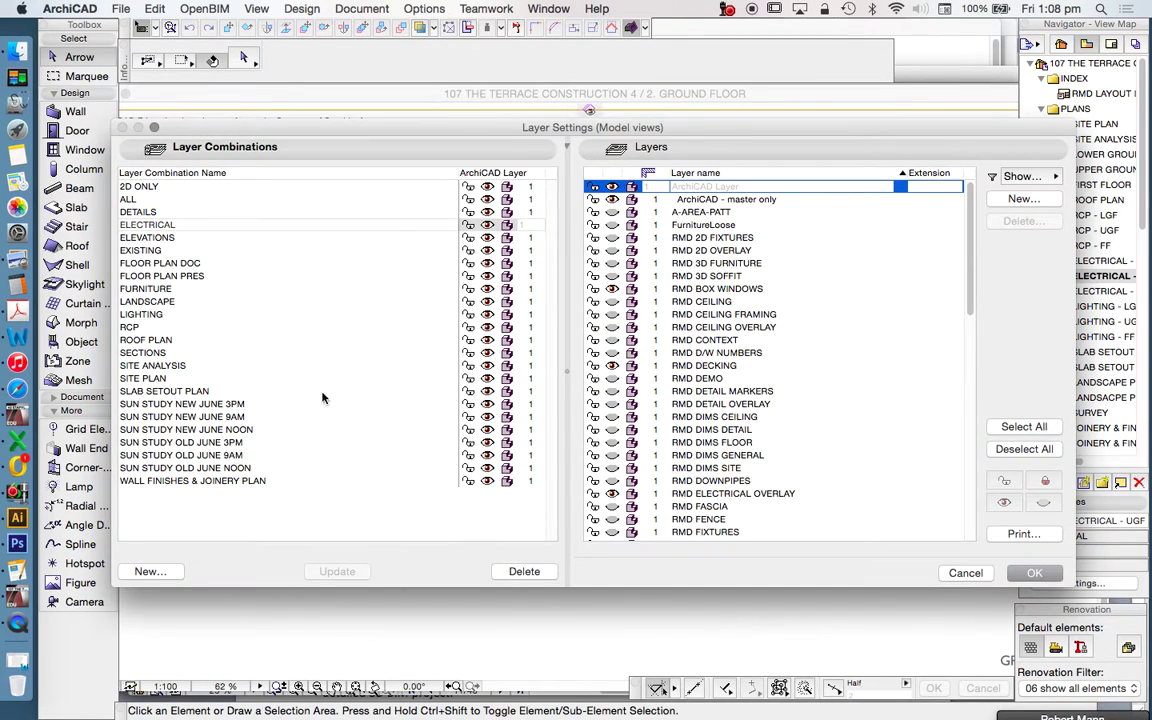
{"action": "left_click", "coordinate": [145, 315]}
{"action": "left_click", "coordinate": [1034, 574]}
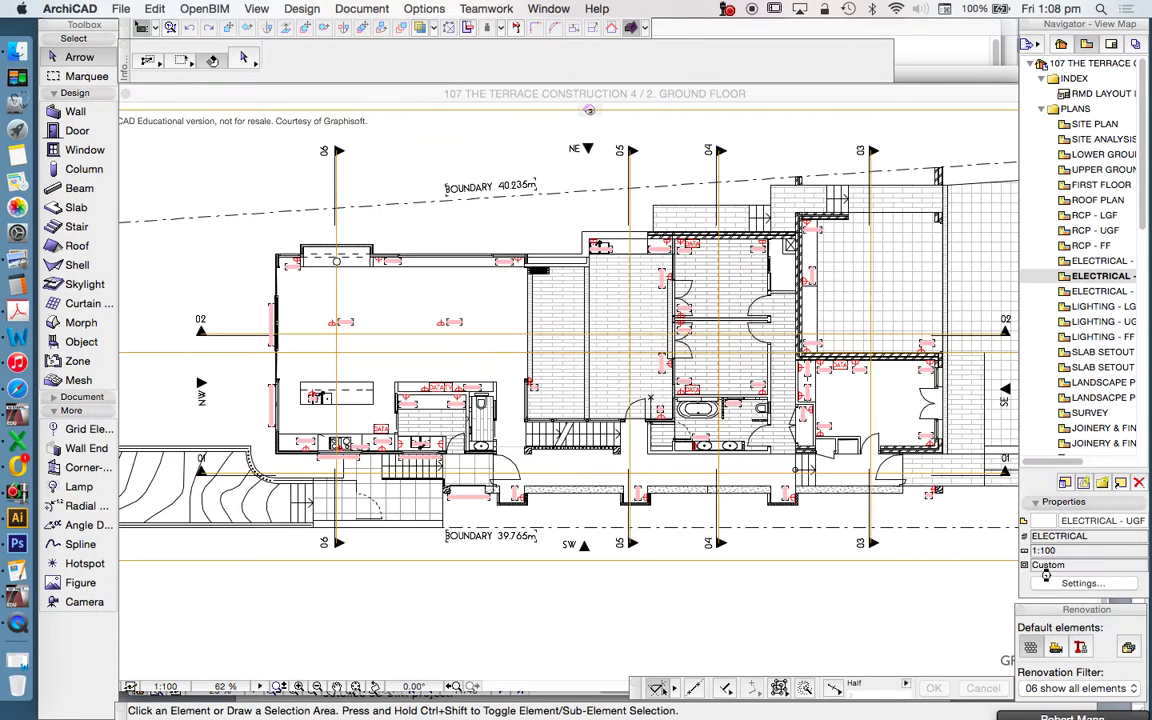
Step: Zoom into the HEAT & FAN area and select the switch beside the 2 WAY light fittings
{"action": "scroll", "coordinate": [652, 398], "scroll_direction": "up", "scroll_amount": 2}
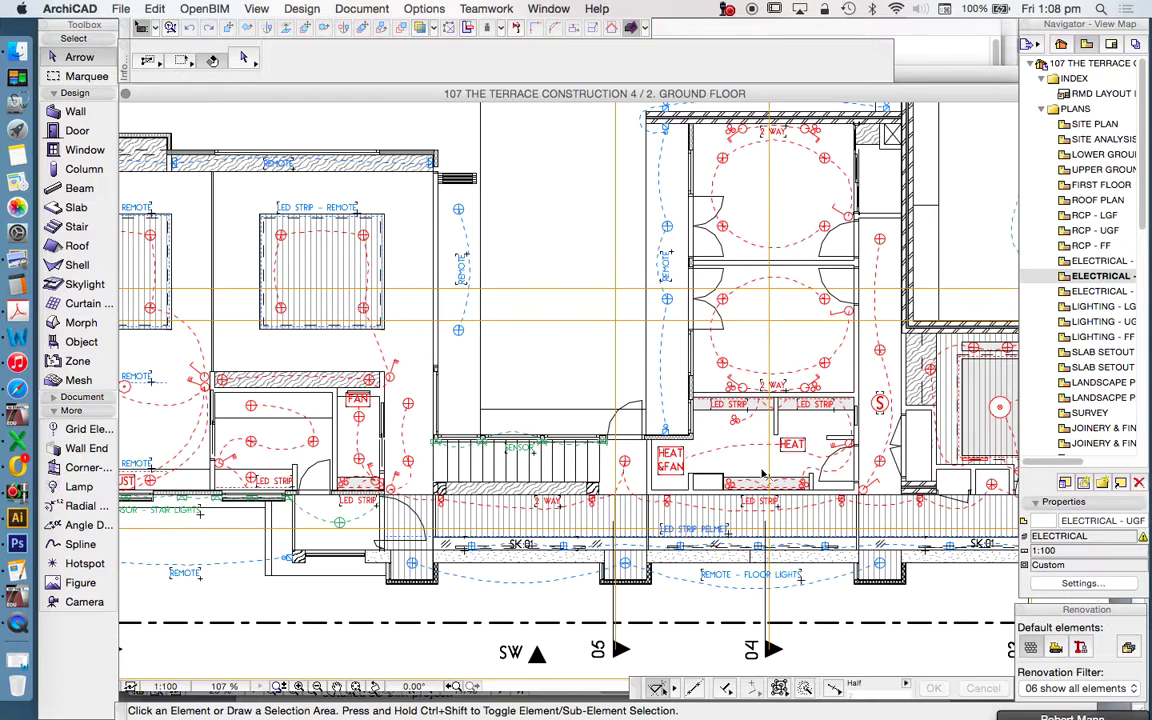
{"action": "scroll", "coordinate": [652, 398], "scroll_direction": "up", "scroll_amount": 2}
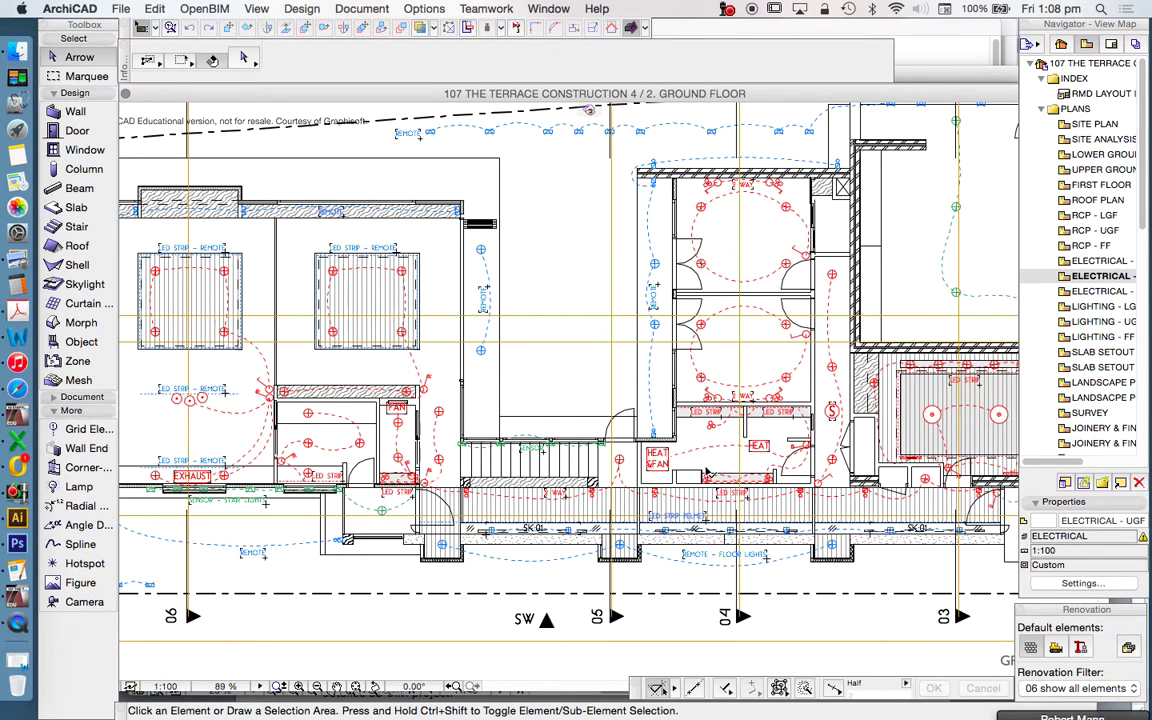
{"action": "scroll", "coordinate": [706, 473], "scroll_direction": "up", "scroll_amount": 3}
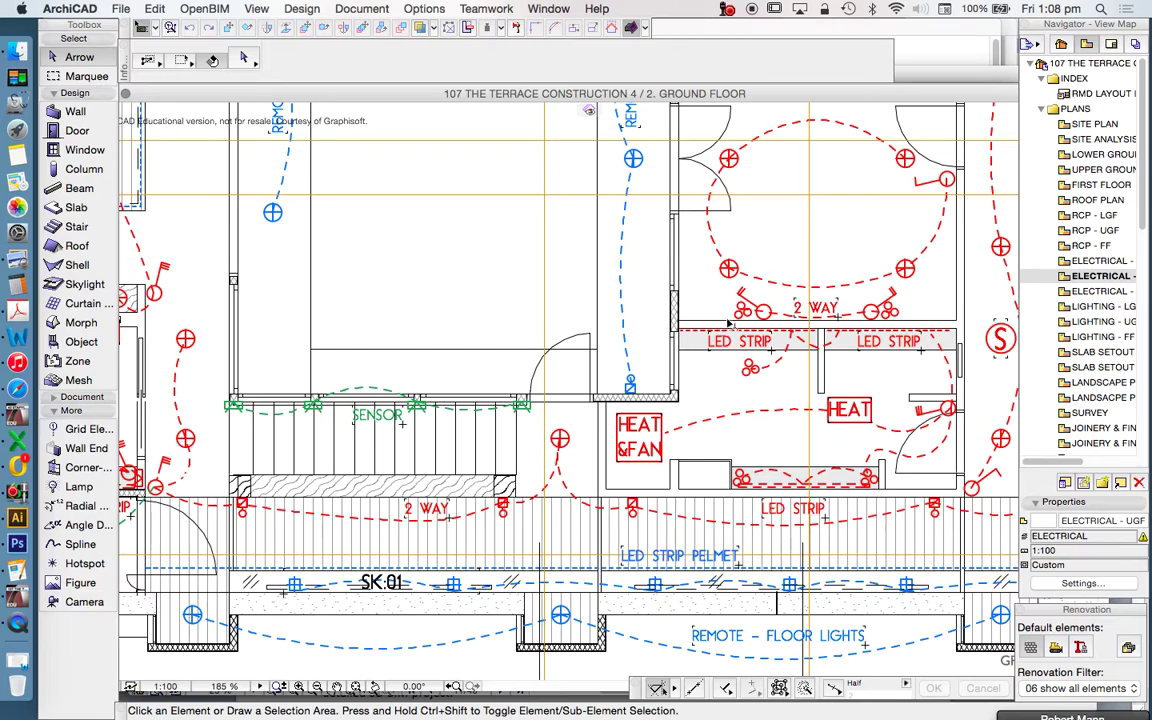
{"action": "scroll", "coordinate": [768, 322], "scroll_direction": "up", "scroll_amount": 2}
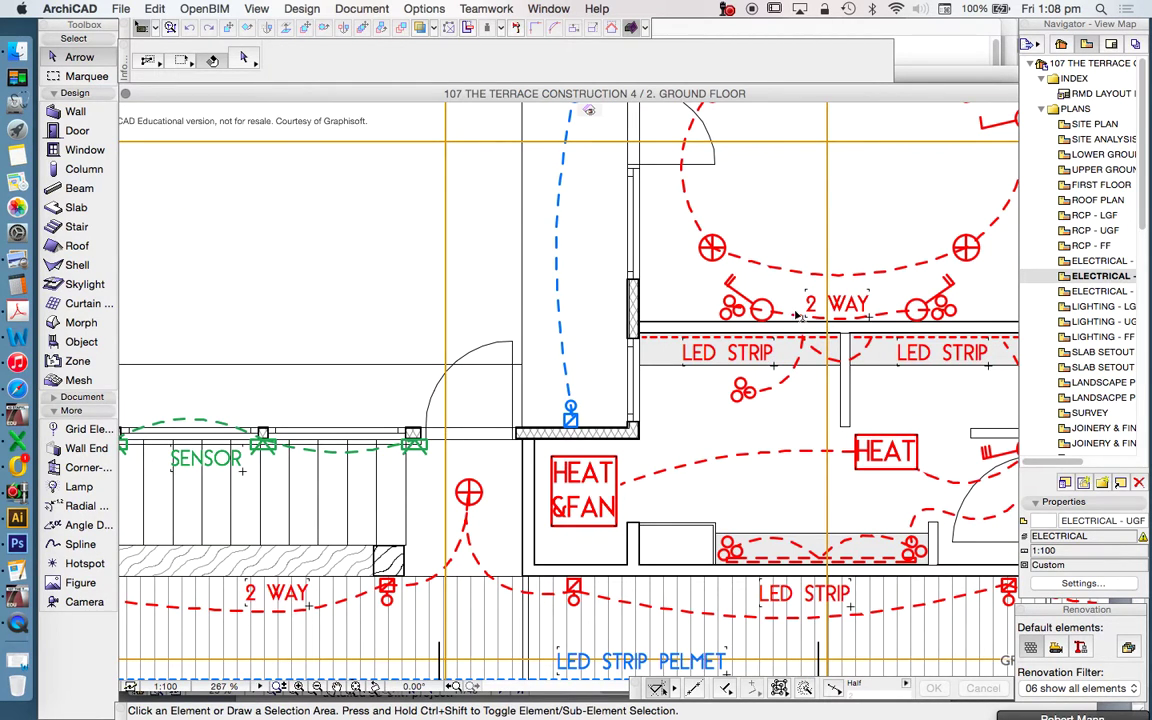
{"action": "left_click", "coordinate": [730, 300]}
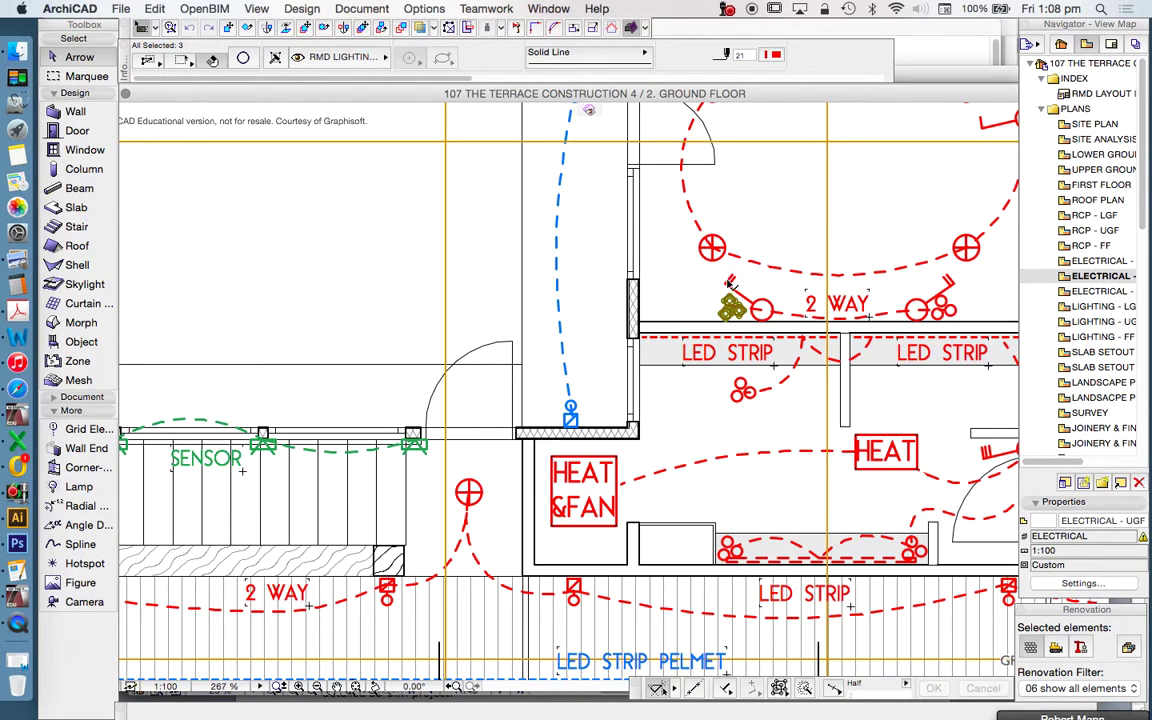
{"action": "left_click", "coordinate": [764, 316]}
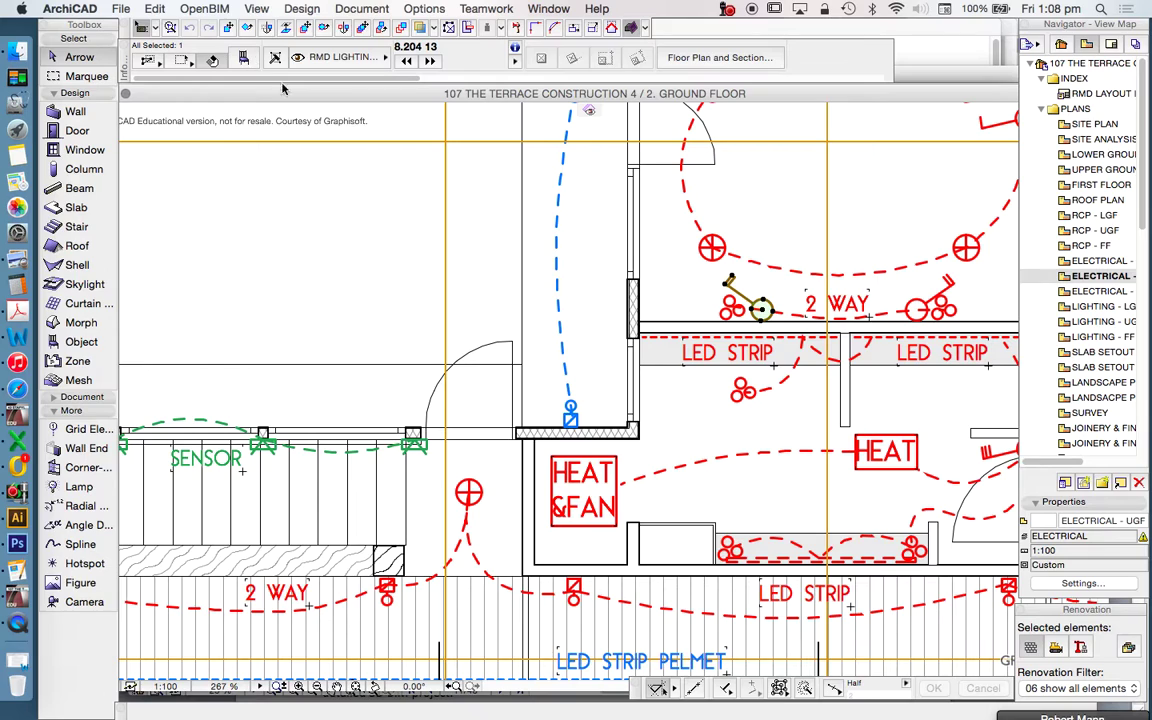
{"action": "left_click", "coordinate": [242, 60]}
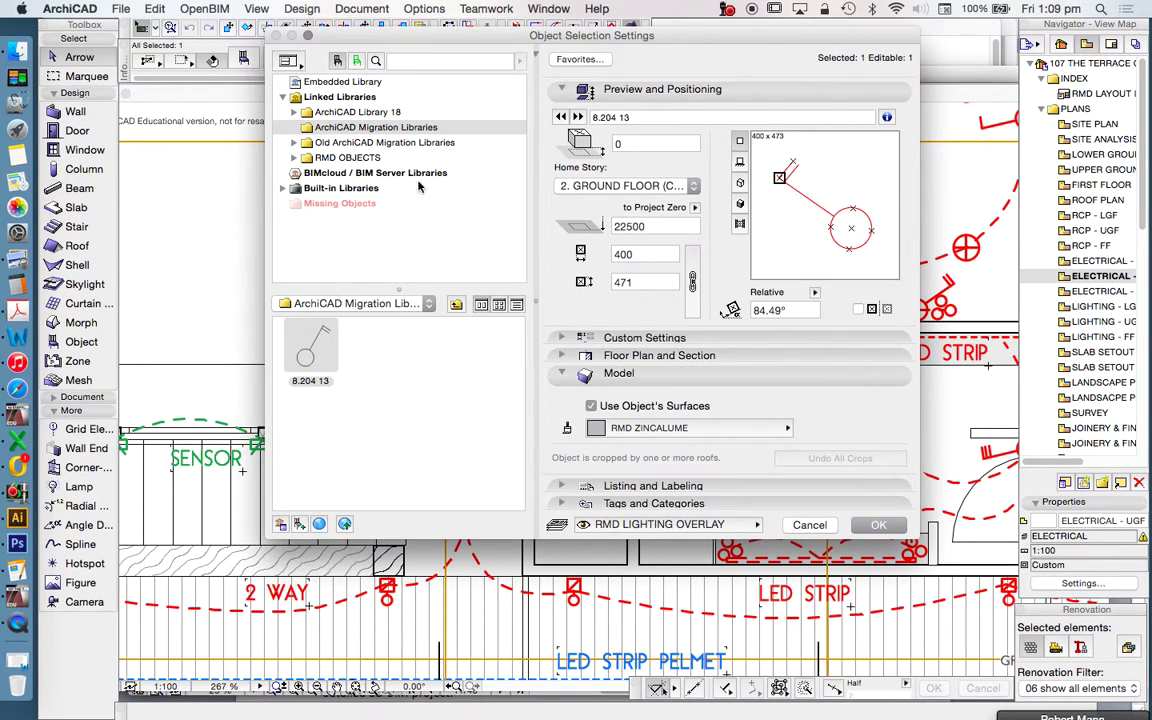
{"action": "left_click", "coordinate": [809, 524]}
{"action": "scroll", "coordinate": [660, 395], "scroll_direction": "down", "scroll_amount": 5}
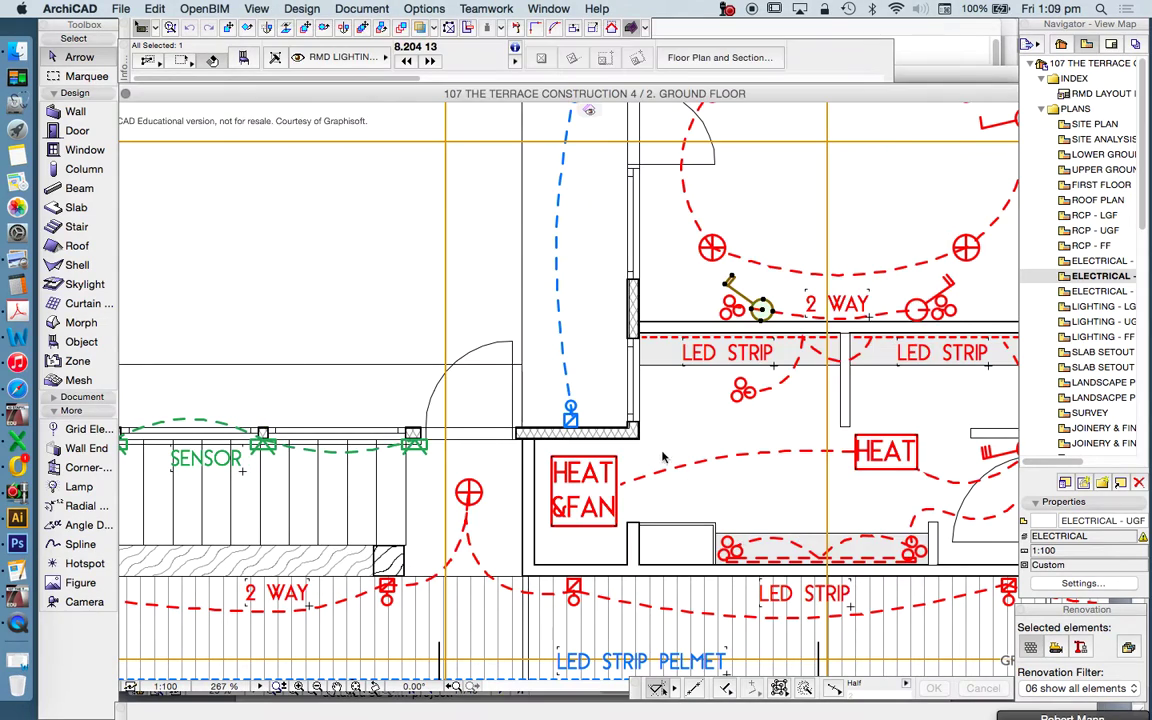
{"action": "left_click", "coordinate": [845, 426]}
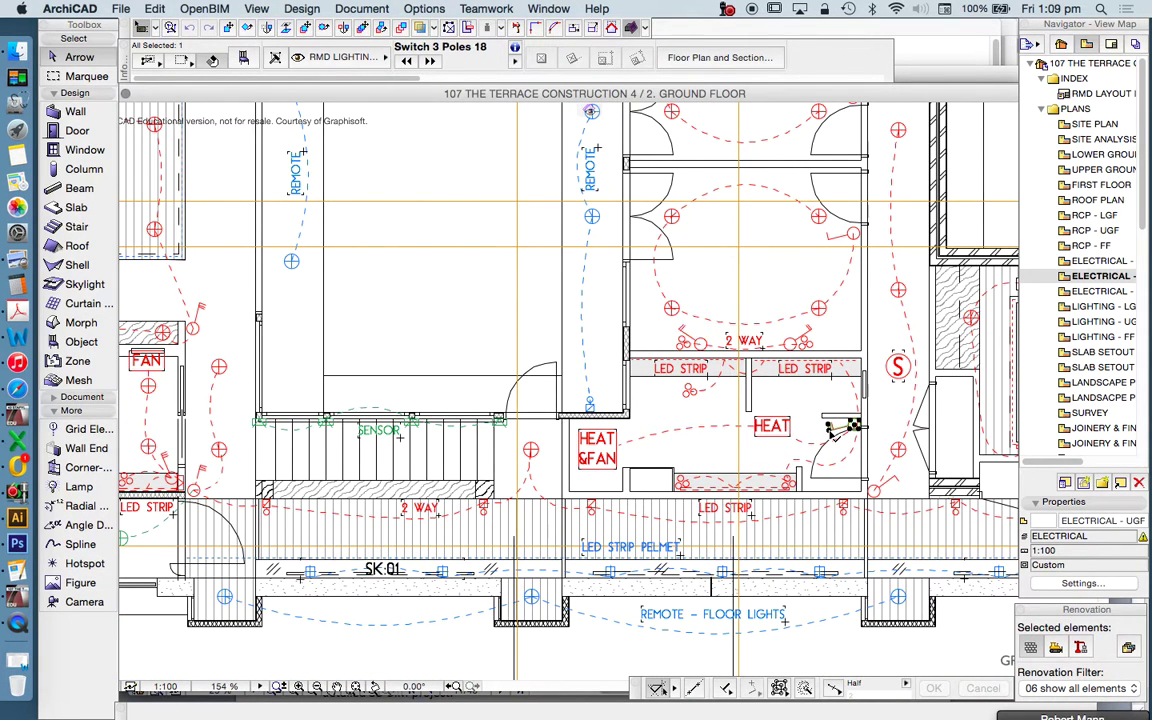
{"action": "left_click", "coordinate": [245, 61]}
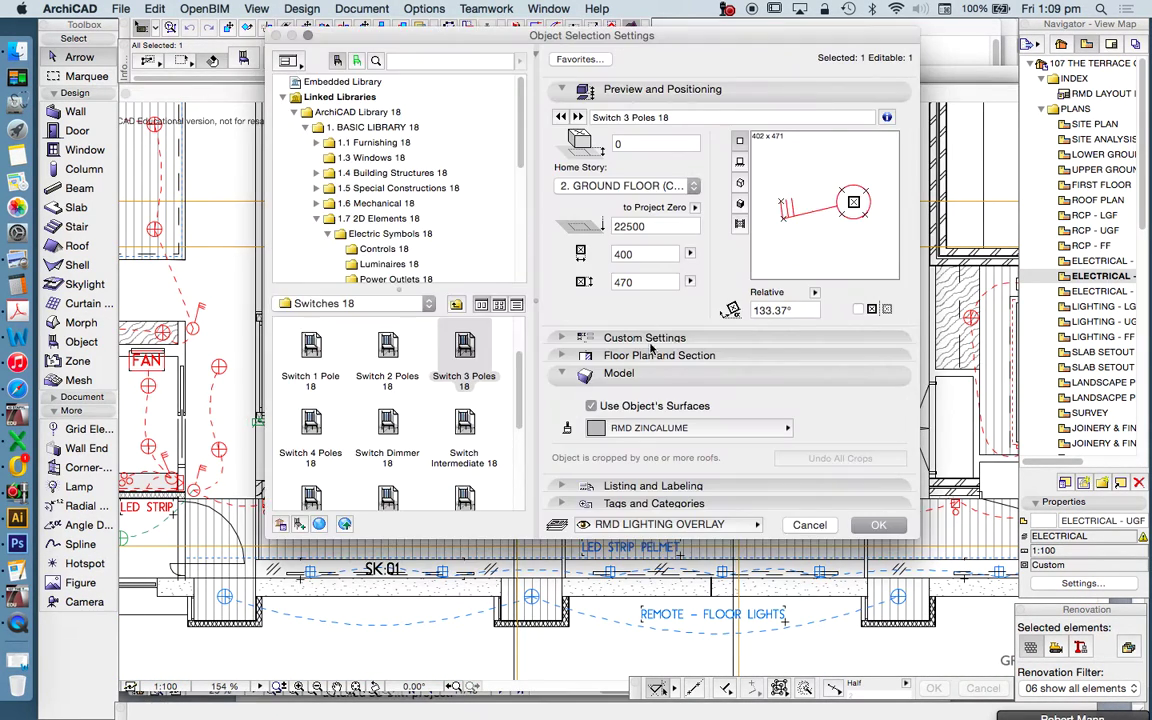
{"action": "scroll", "coordinate": [432, 208], "scroll_direction": "down", "scroll_amount": 3}
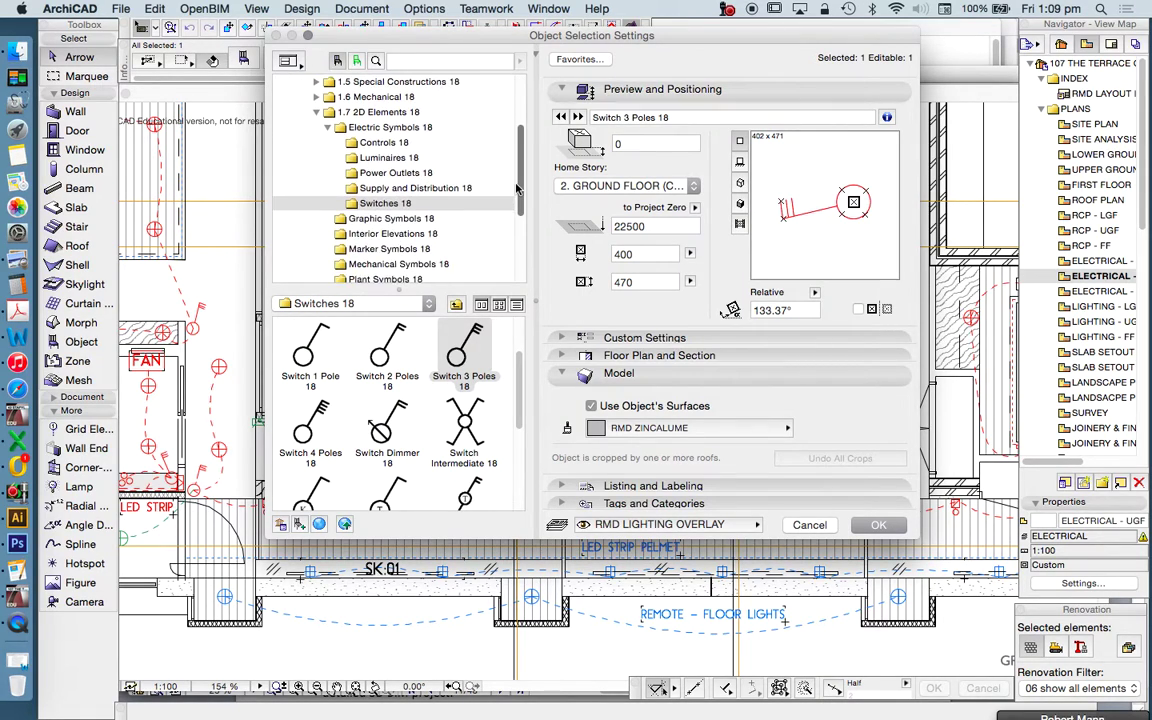
{"action": "scroll", "coordinate": [432, 208], "scroll_direction": "up", "scroll_amount": 2}
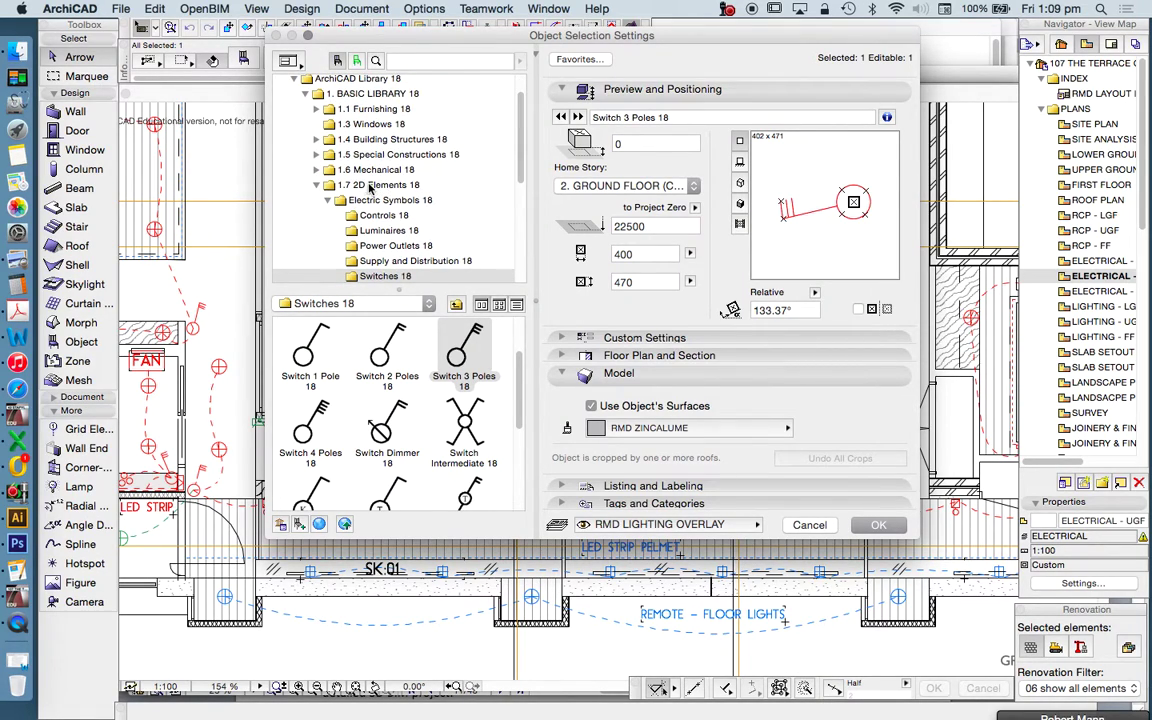
{"action": "scroll", "coordinate": [380, 185], "scroll_direction": "down", "scroll_amount": 3}
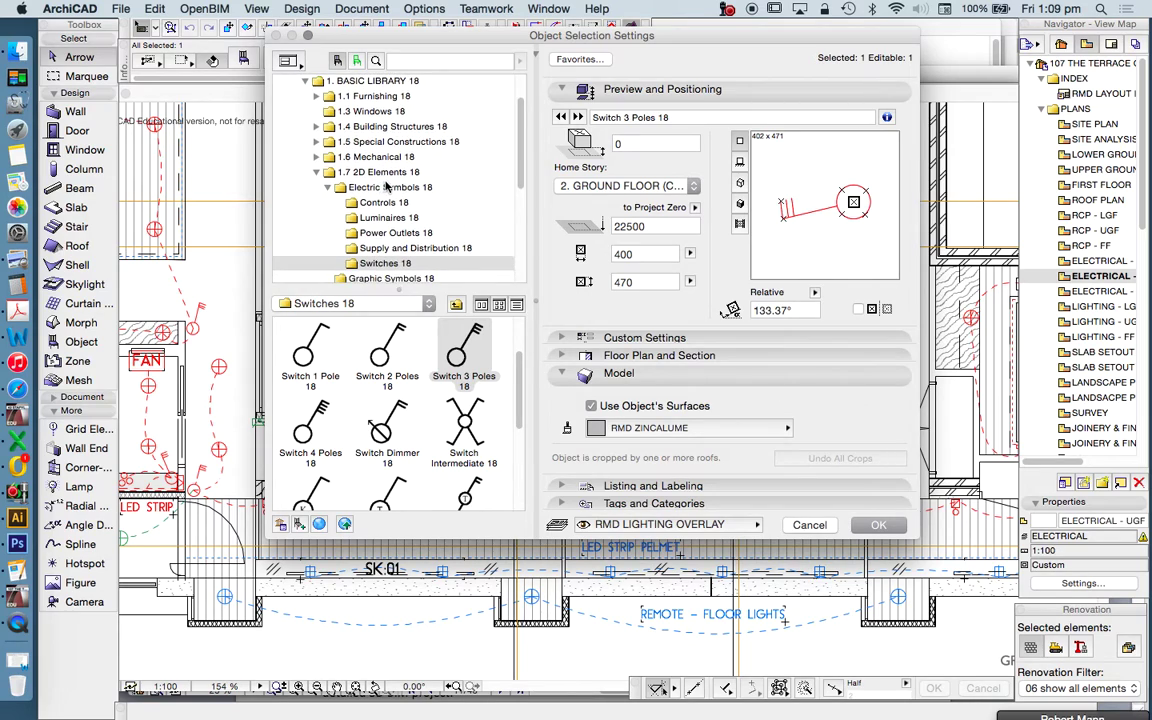
{"action": "scroll", "coordinate": [385, 183], "scroll_direction": "down", "scroll_amount": 3}
{"action": "scroll", "coordinate": [370, 315], "scroll_direction": "down", "scroll_amount": 5}
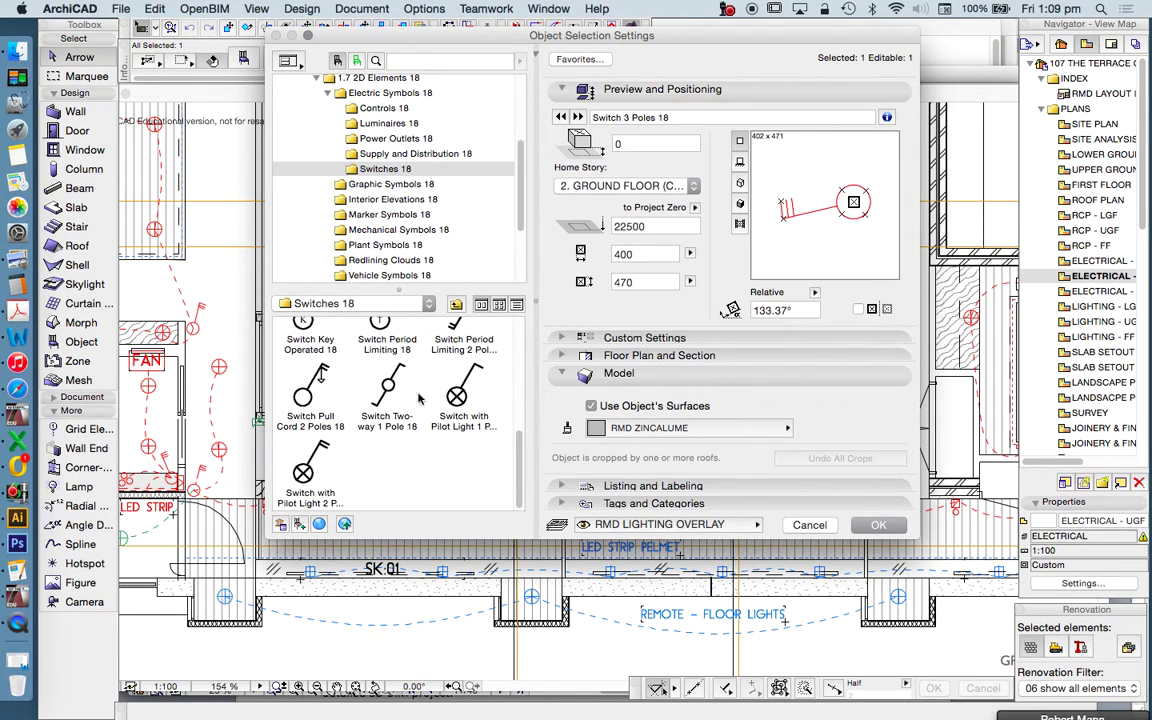
{"action": "scroll", "coordinate": [407, 437], "scroll_direction": "up", "scroll_amount": 2}
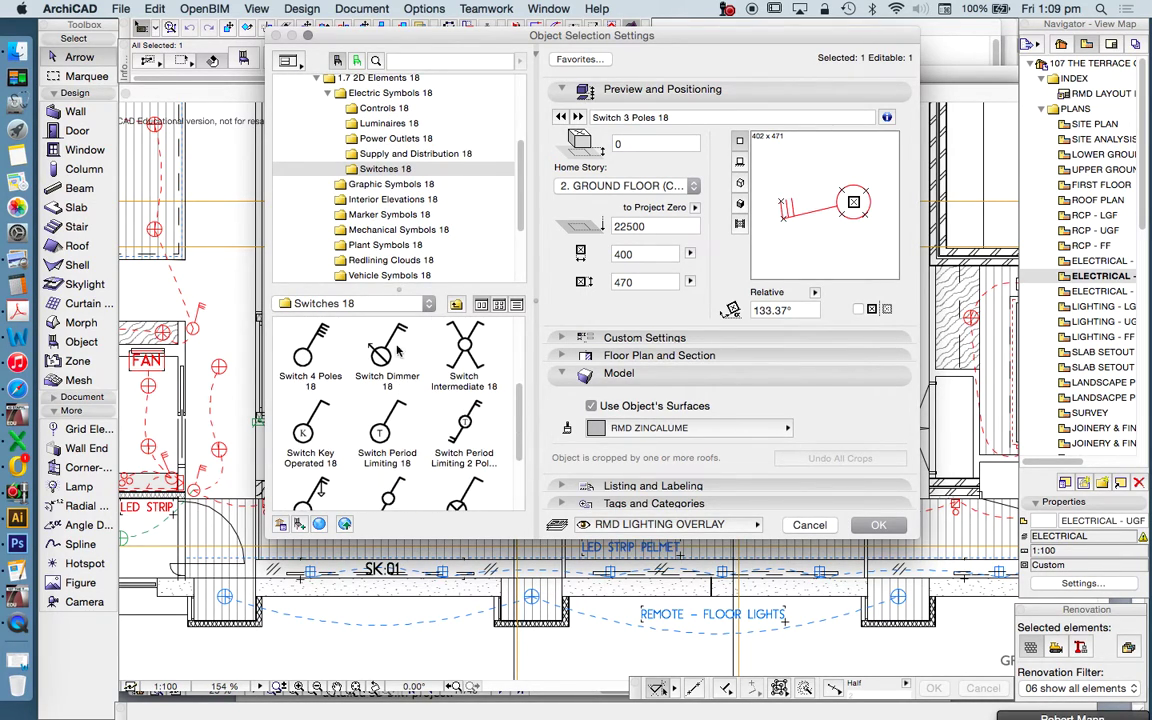
{"action": "left_click", "coordinate": [392, 155]}
{"action": "left_click", "coordinate": [392, 138]}
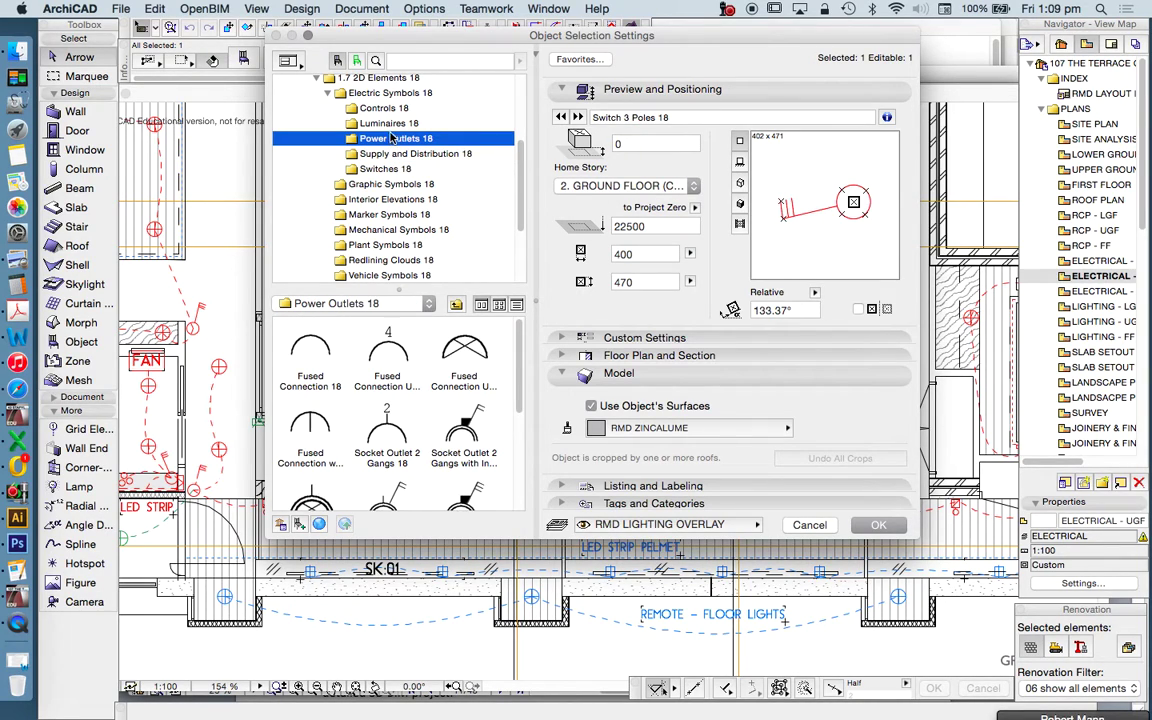
{"action": "left_click", "coordinate": [385, 123]}
{"action": "left_click", "coordinate": [384, 108]}
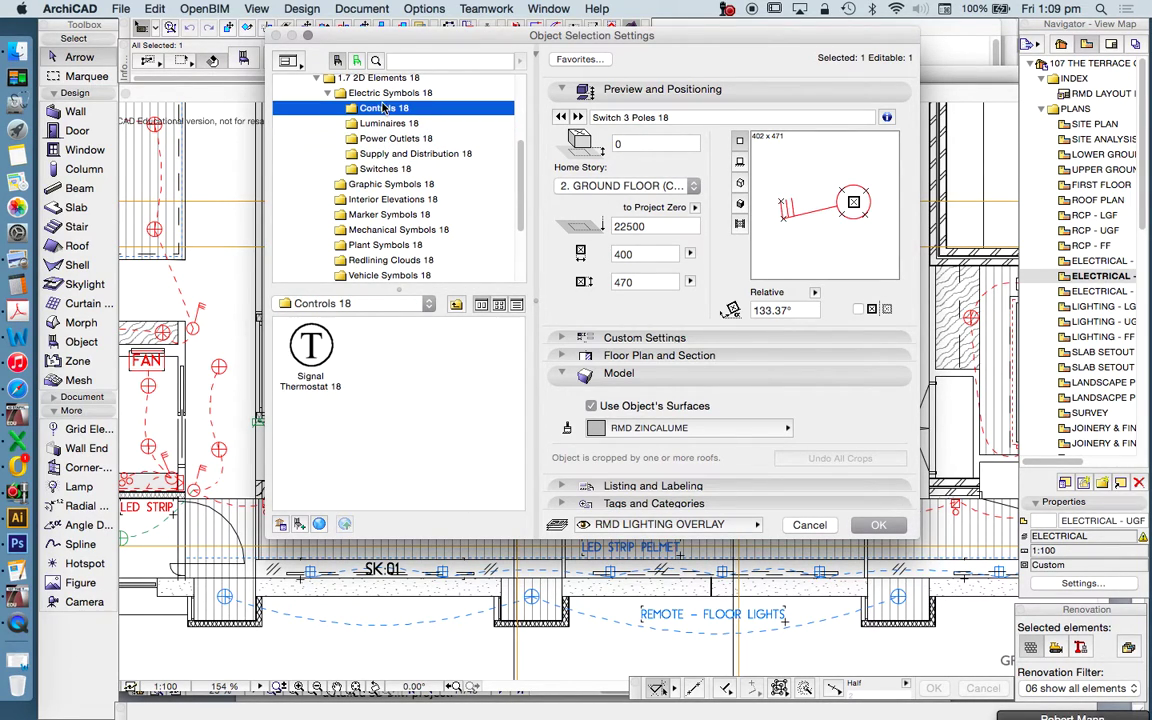
{"action": "left_click", "coordinate": [396, 169]}
{"action": "left_click", "coordinate": [813, 528]}
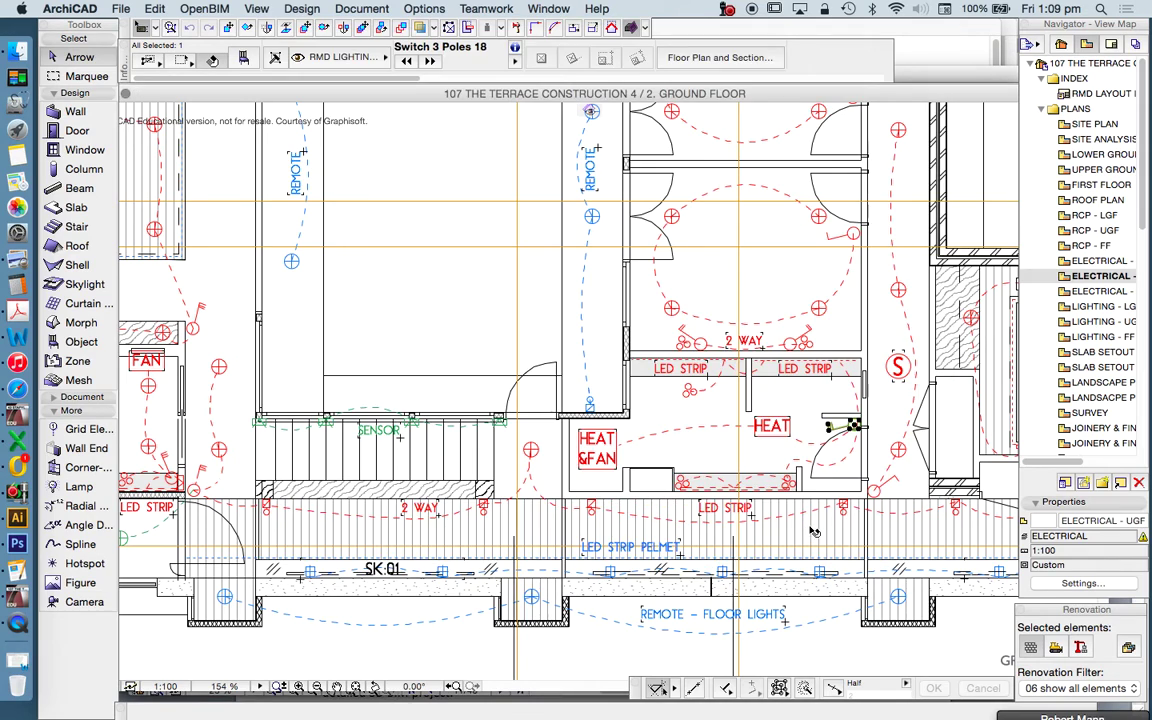
{"action": "scroll", "coordinate": [560, 330], "scroll_direction": "down", "scroll_amount": 5}
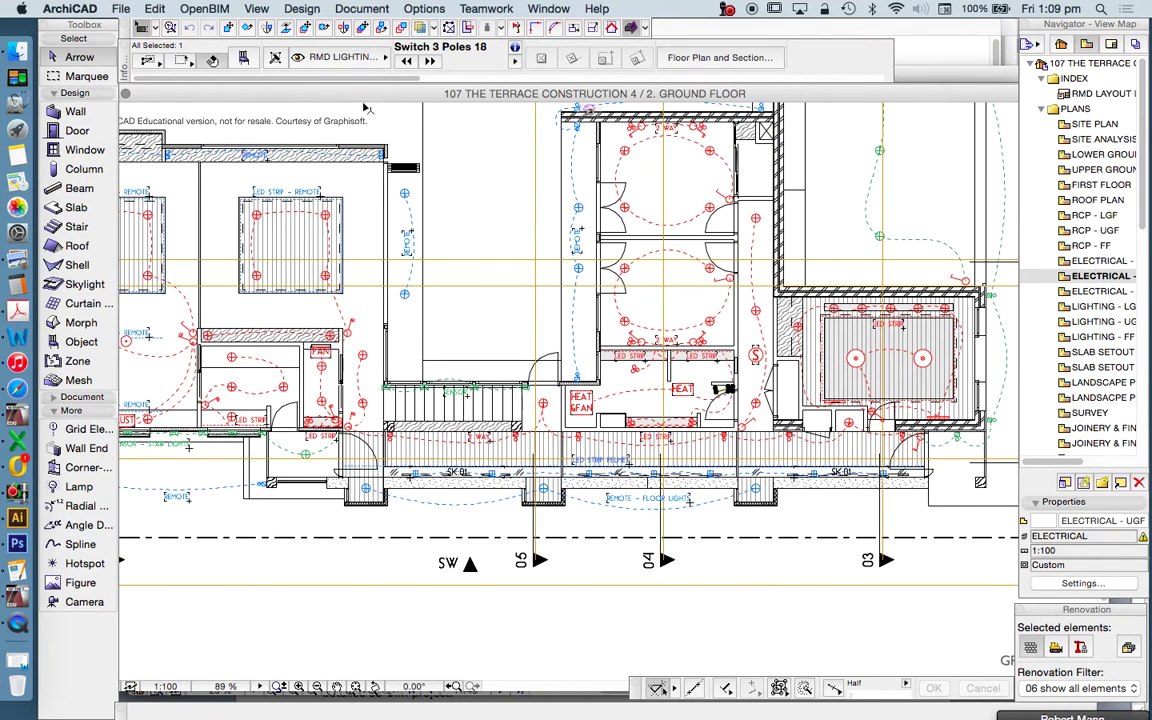
{"action": "key", "text": "Escape"}
{"action": "scroll", "coordinate": [722, 378], "scroll_direction": "up", "scroll_amount": 4}
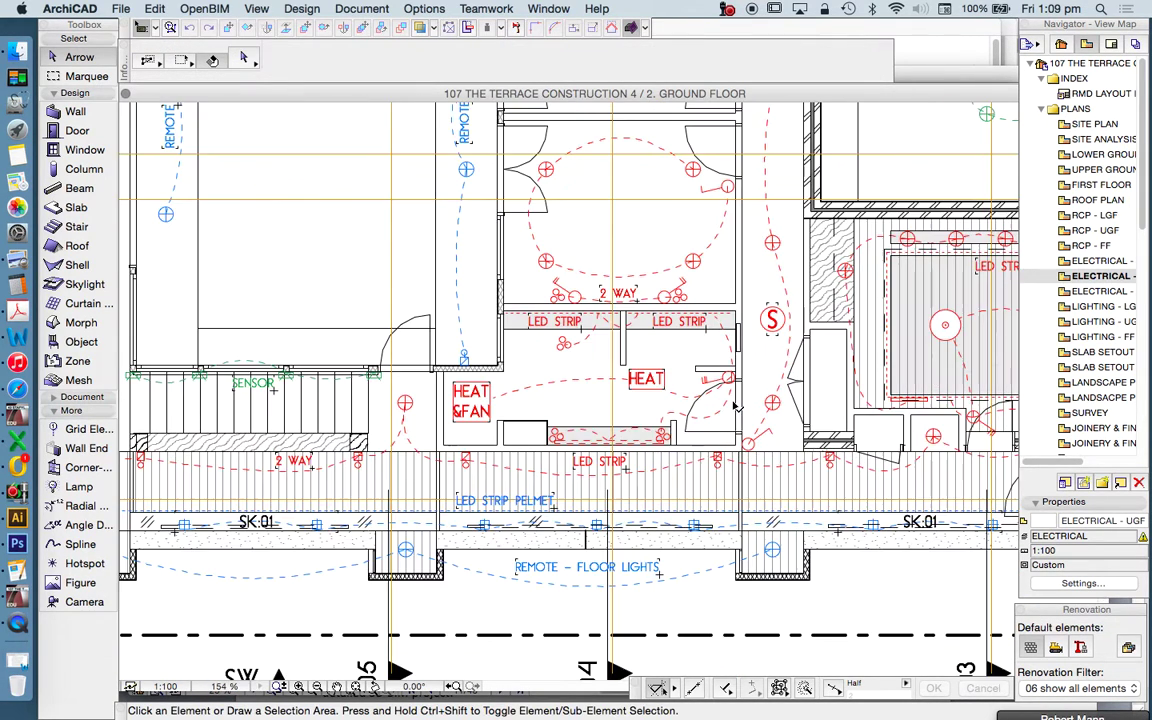
{"action": "scroll", "coordinate": [700, 385], "scroll_direction": "up", "scroll_amount": 3}
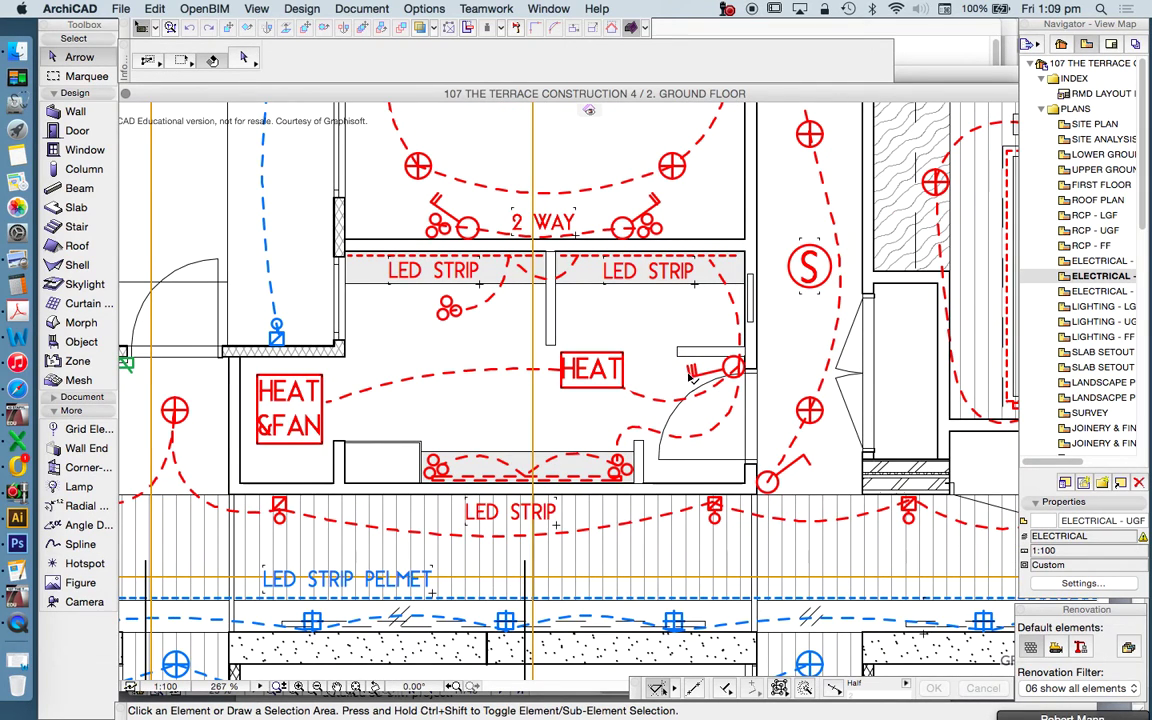
{"action": "left_click", "coordinate": [689, 373]}
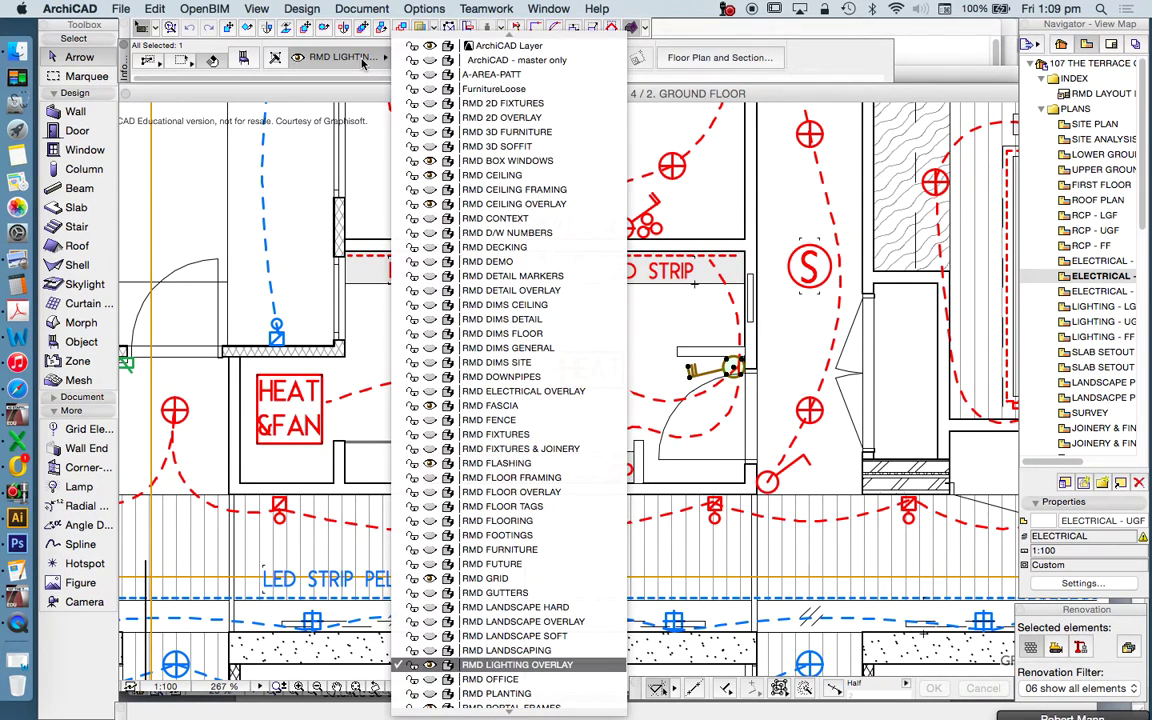
{"action": "left_click", "coordinate": [330, 58]}
{"action": "left_click", "coordinate": [657, 435]}
{"action": "scroll", "coordinate": [657, 435], "scroll_direction": "down", "scroll_amount": 2}
{"action": "key", "text": "Escape"}
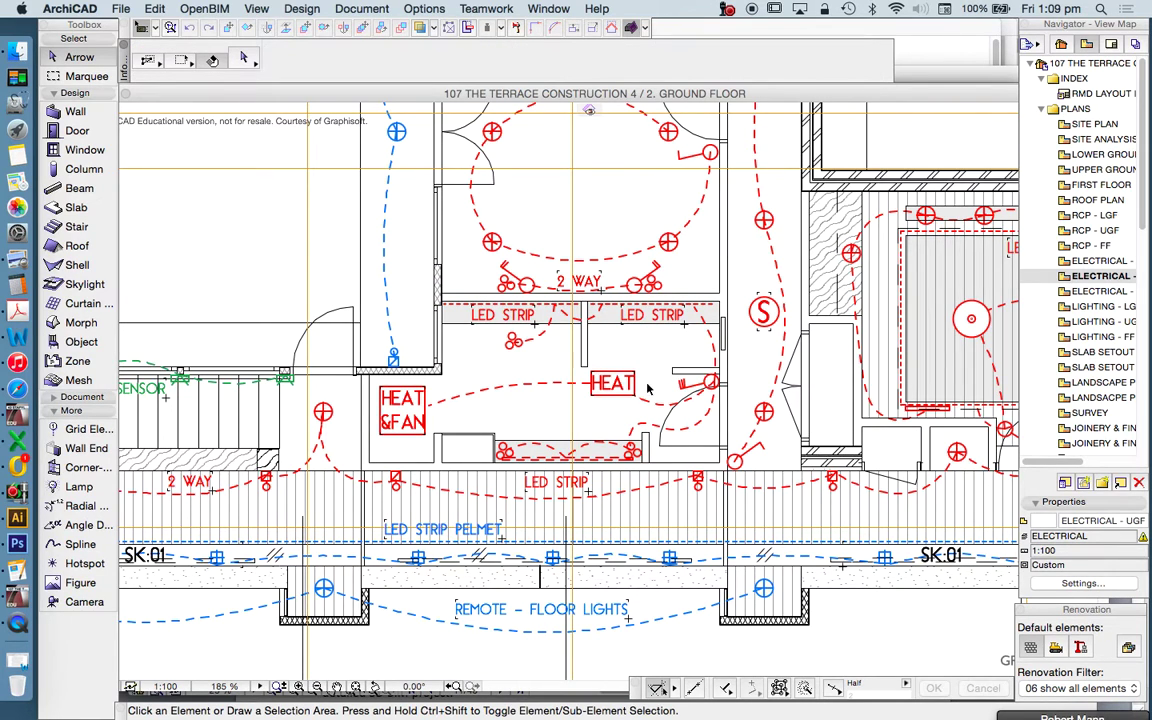
{"action": "scroll", "coordinate": [648, 388], "scroll_direction": "down", "scroll_amount": 2}
{"action": "scroll", "coordinate": [657, 419], "scroll_direction": "down", "scroll_amount": 2}
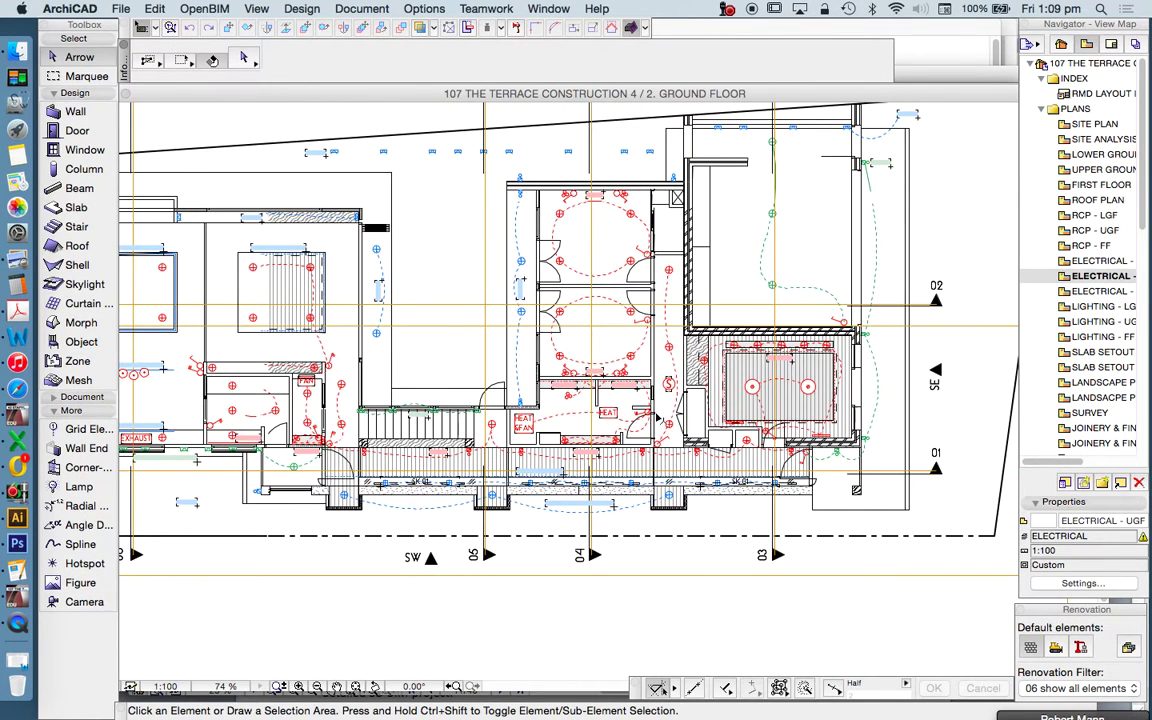
{"action": "scroll", "coordinate": [657, 419], "scroll_direction": "down", "scroll_amount": 2}
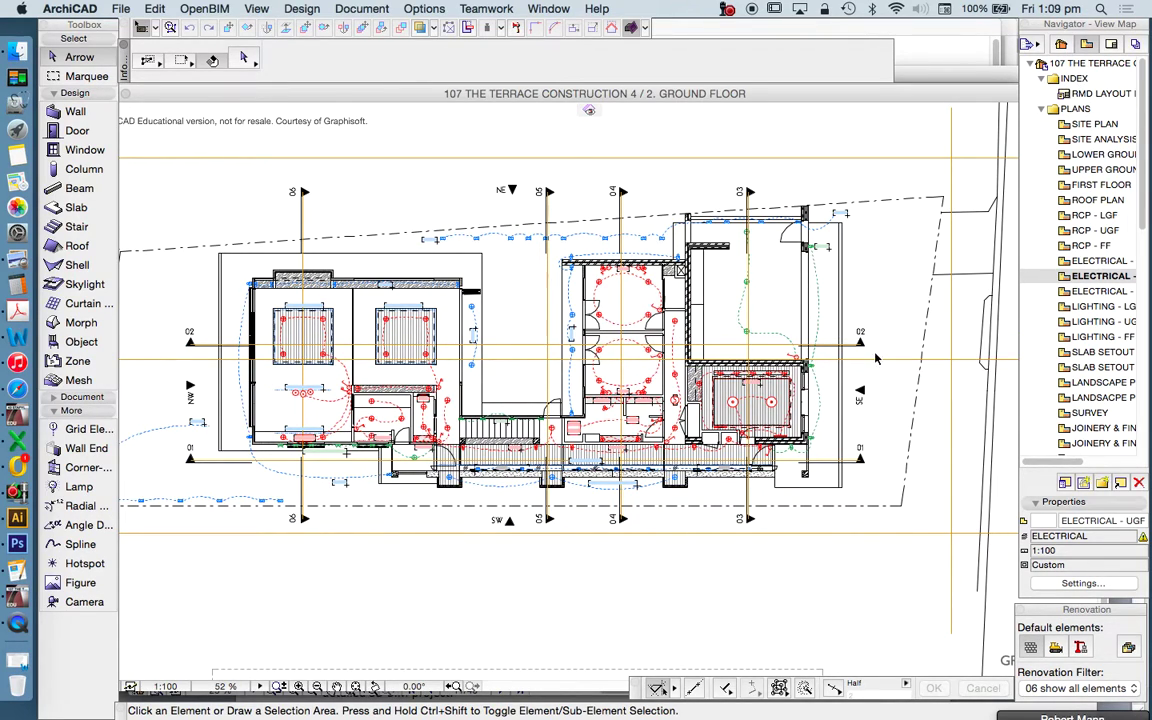
Step: Review the ELECTRICAL - UGF View Settings (ELECTRICAL combination, 1:100) and close without changes
{"action": "right_click", "coordinate": [1083, 279]}
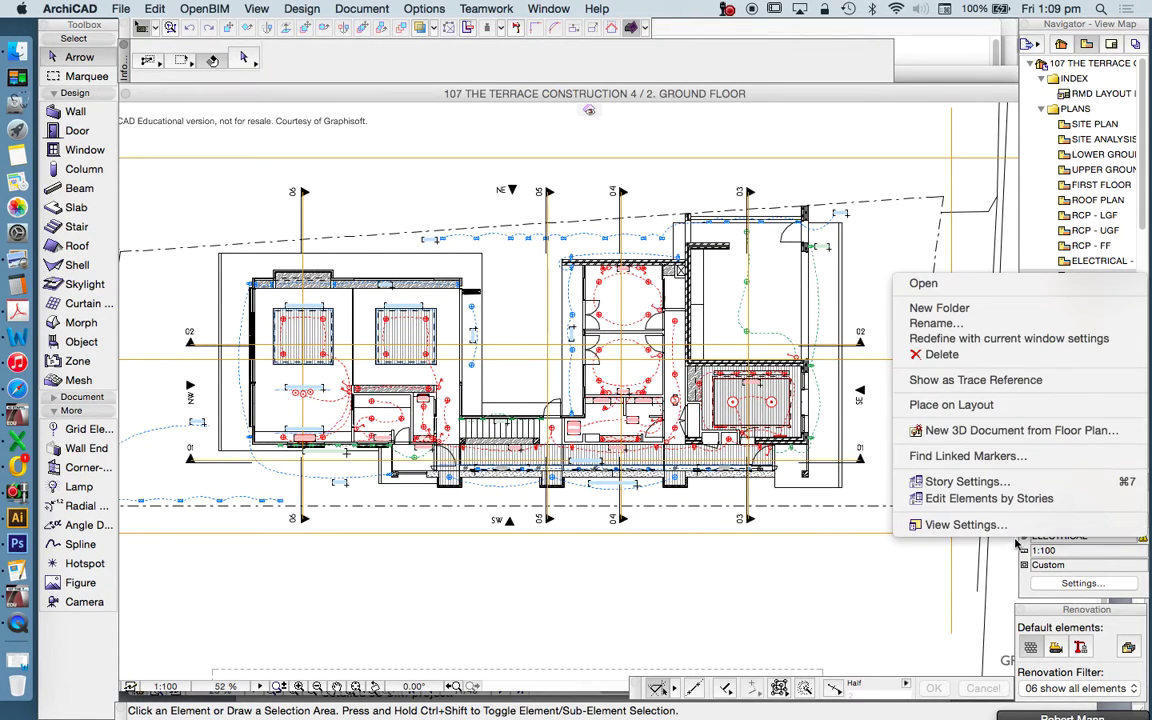
{"action": "left_click", "coordinate": [1008, 527]}
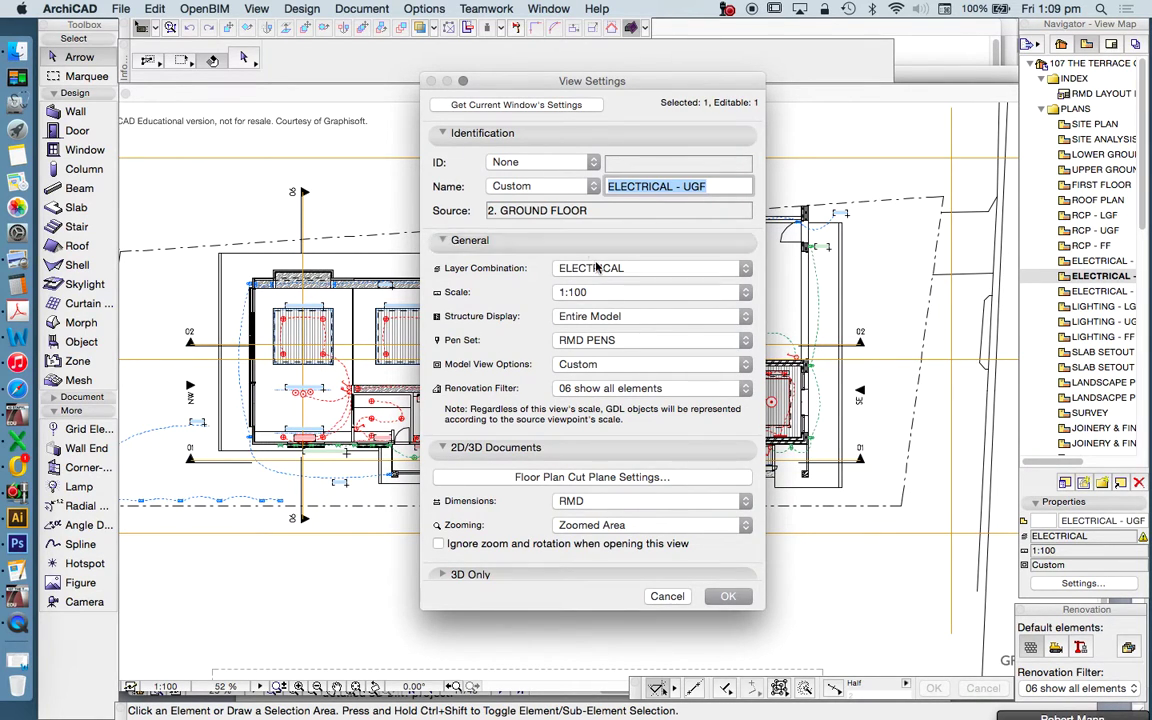
{"action": "left_click_drag", "start_coordinate": [566, 88], "coordinate": [541, 57]}
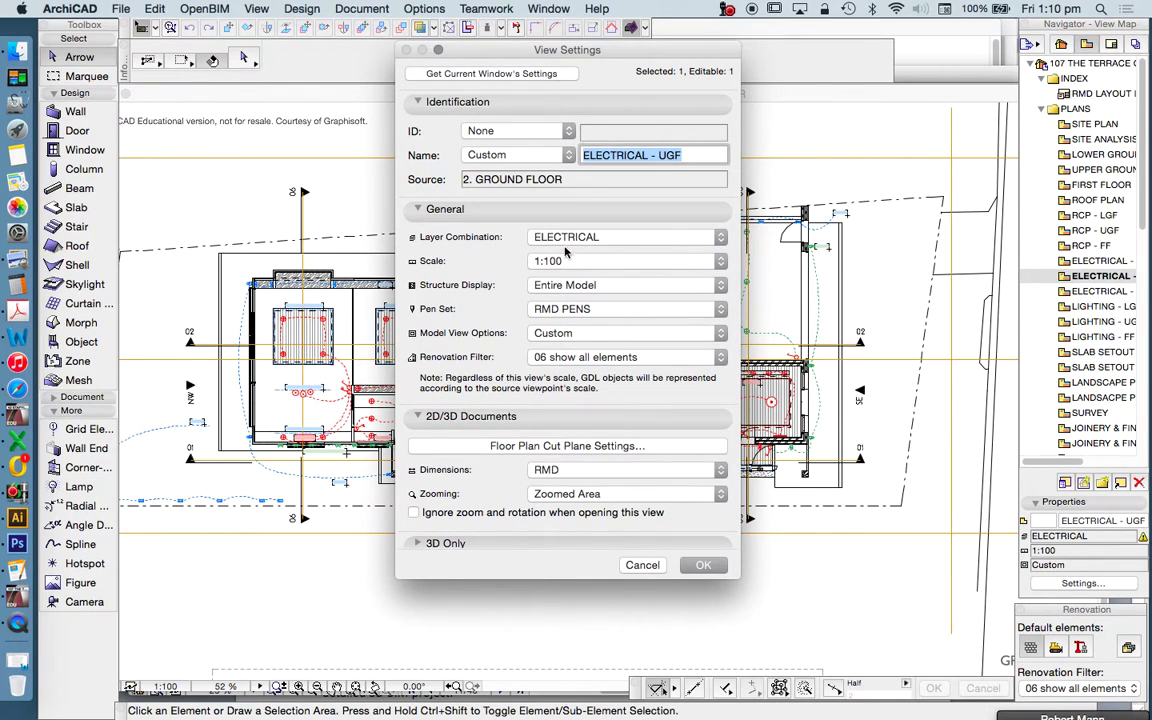
{"action": "left_click", "coordinate": [642, 565]}
Step: Step from the ELECTRICAL - FF and LIGHTING - LGF saved views to LIGHTING - UGF
{"action": "left_click", "coordinate": [1110, 44]}
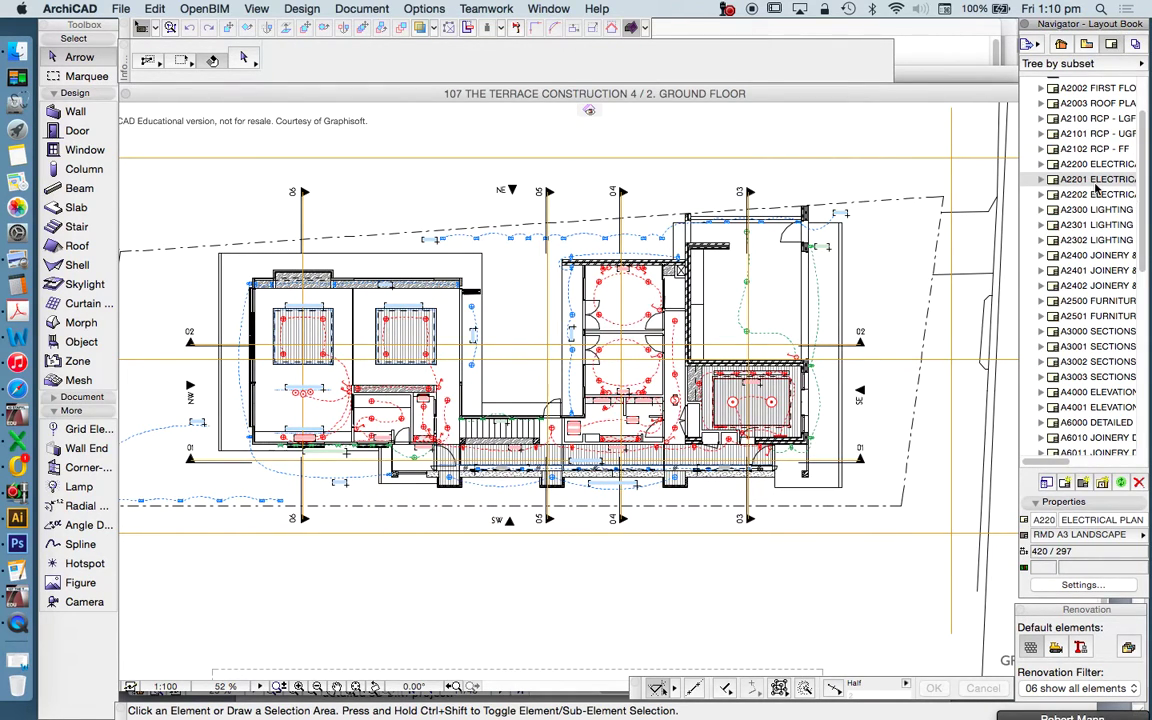
{"action": "left_click", "coordinate": [1086, 44]}
{"action": "left_click", "coordinate": [1097, 291]}
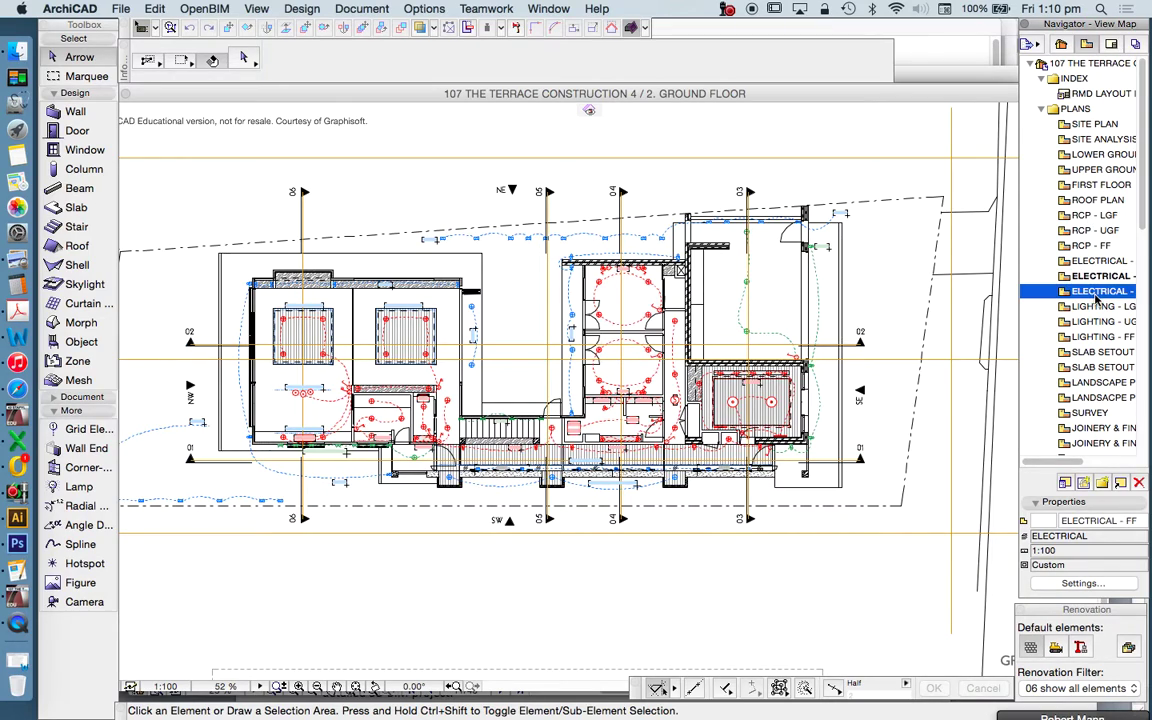
{"action": "left_click", "coordinate": [1095, 306]}
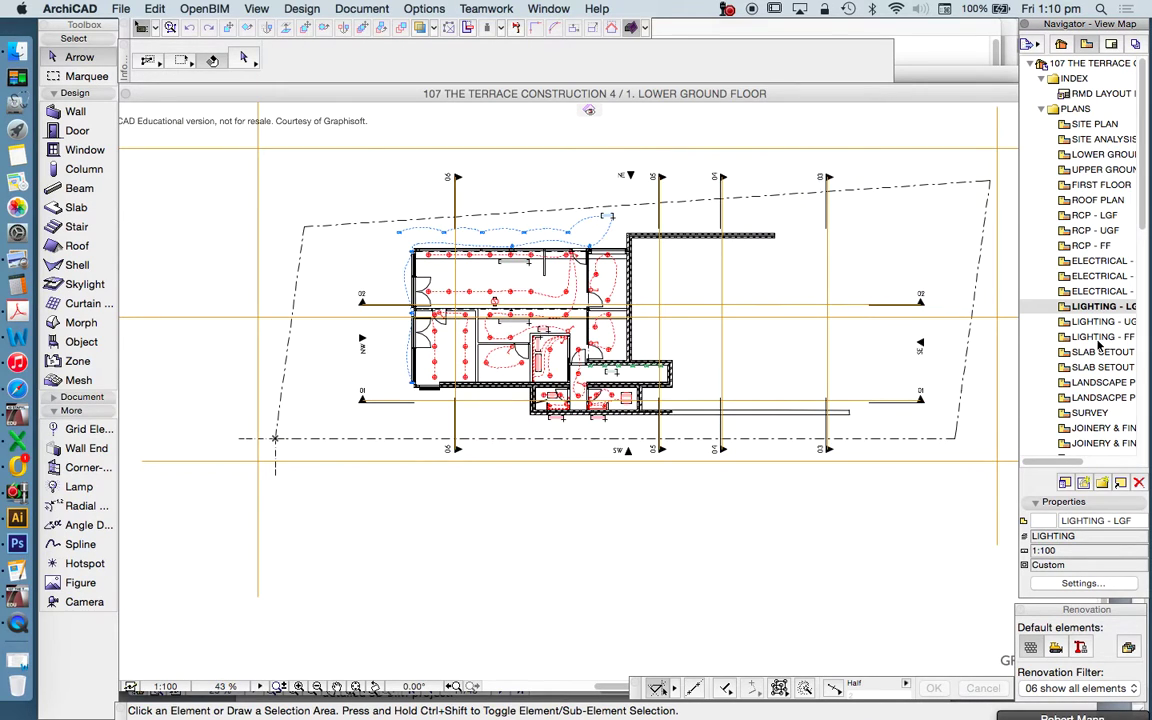
{"action": "left_click", "coordinate": [1095, 322]}
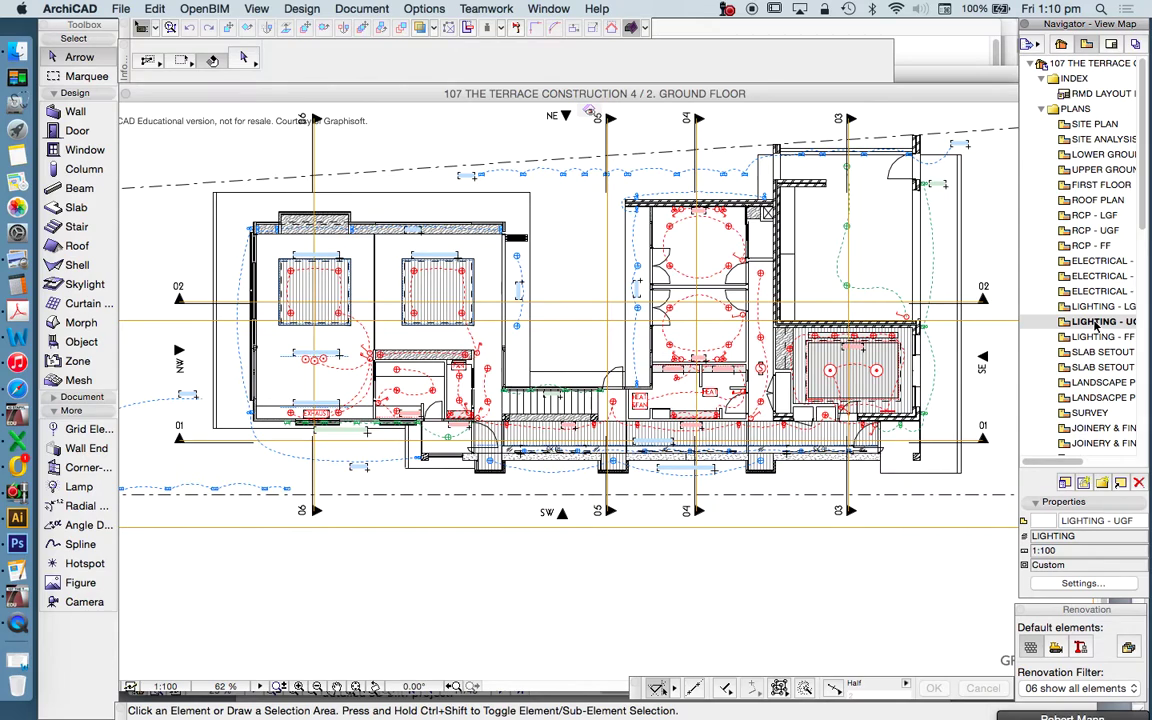
Step: In the Layout Book, view layouts A2201 ELECTRICAL PLAN - GF, A2300 LIGHTING - LGF and A2001 UPPER GROUND FLOOR PLAN
{"action": "left_click", "coordinate": [1111, 46]}
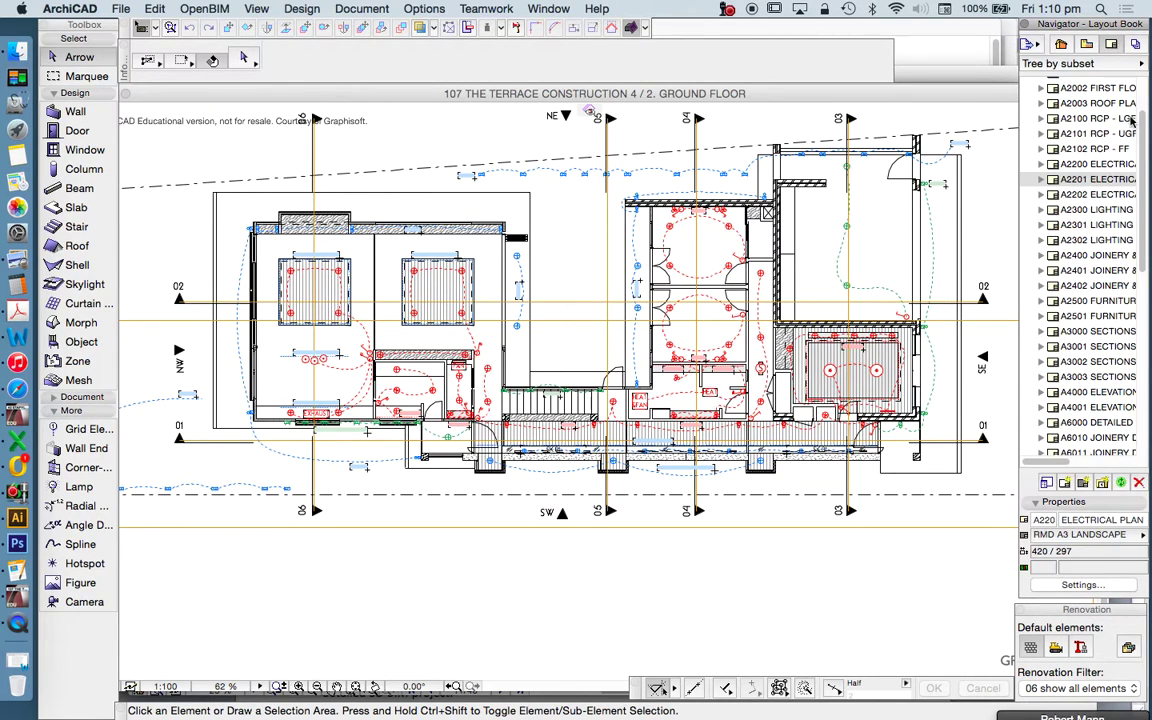
{"action": "left_click", "coordinate": [1090, 180]}
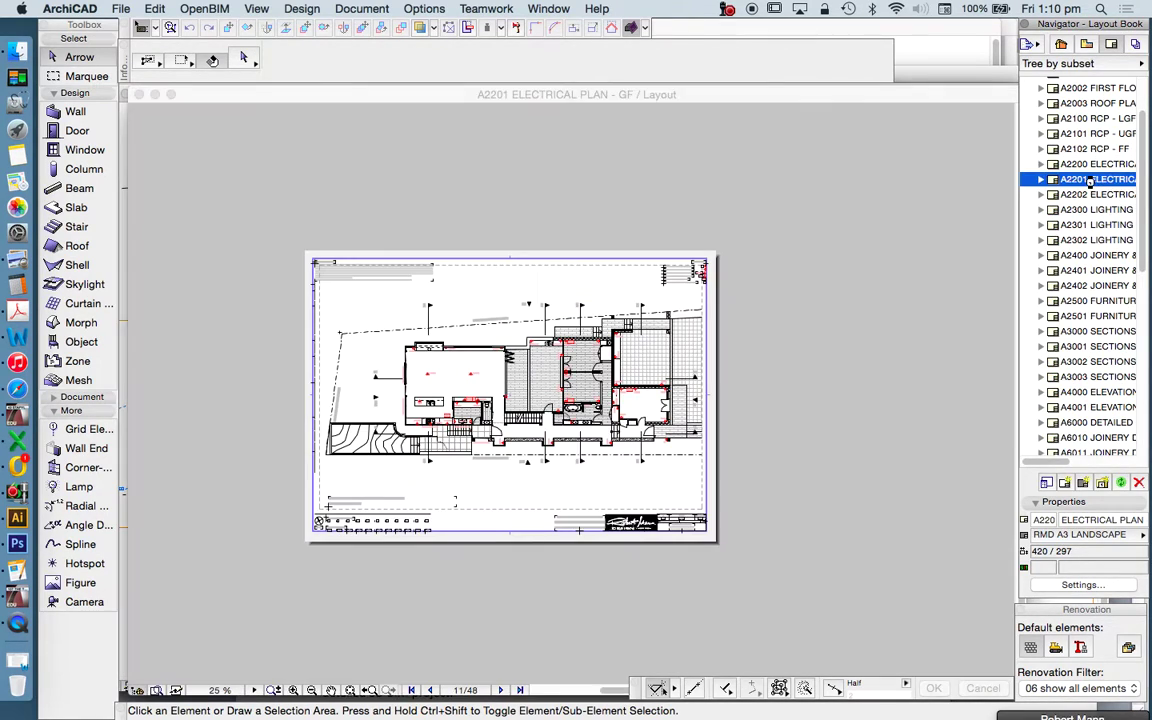
{"action": "left_click", "coordinate": [1077, 211]}
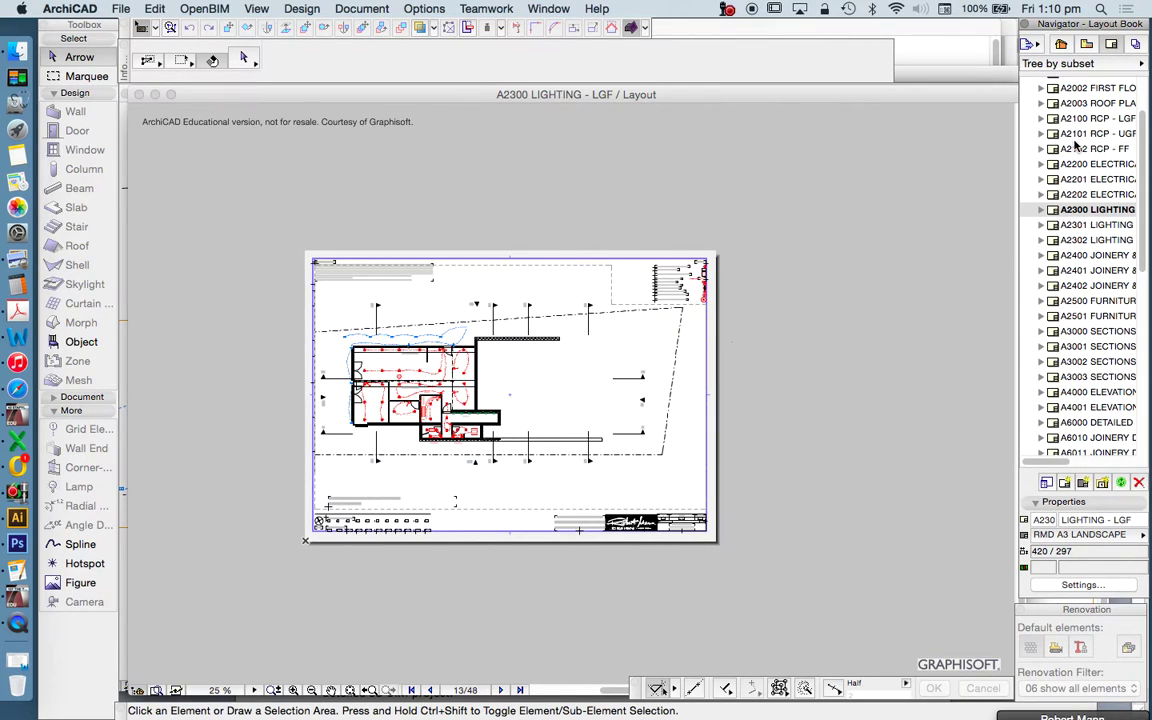
{"action": "scroll", "coordinate": [1105, 160], "scroll_direction": "up", "scroll_amount": 5}
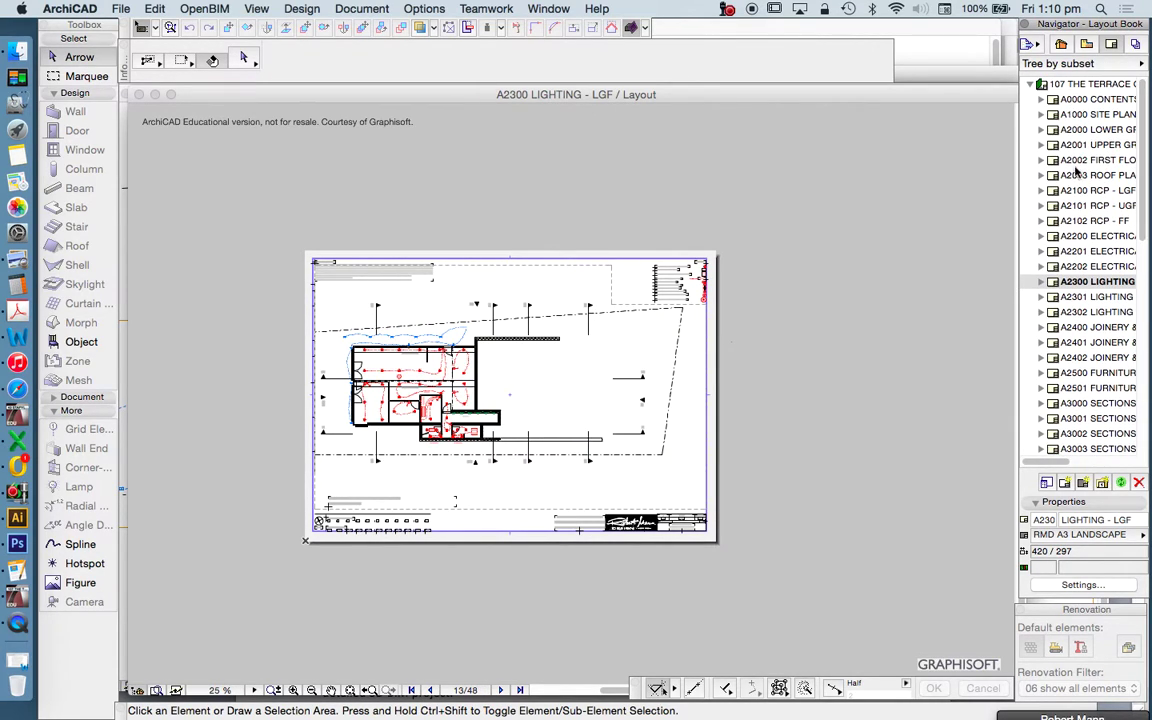
{"action": "left_click", "coordinate": [1080, 145]}
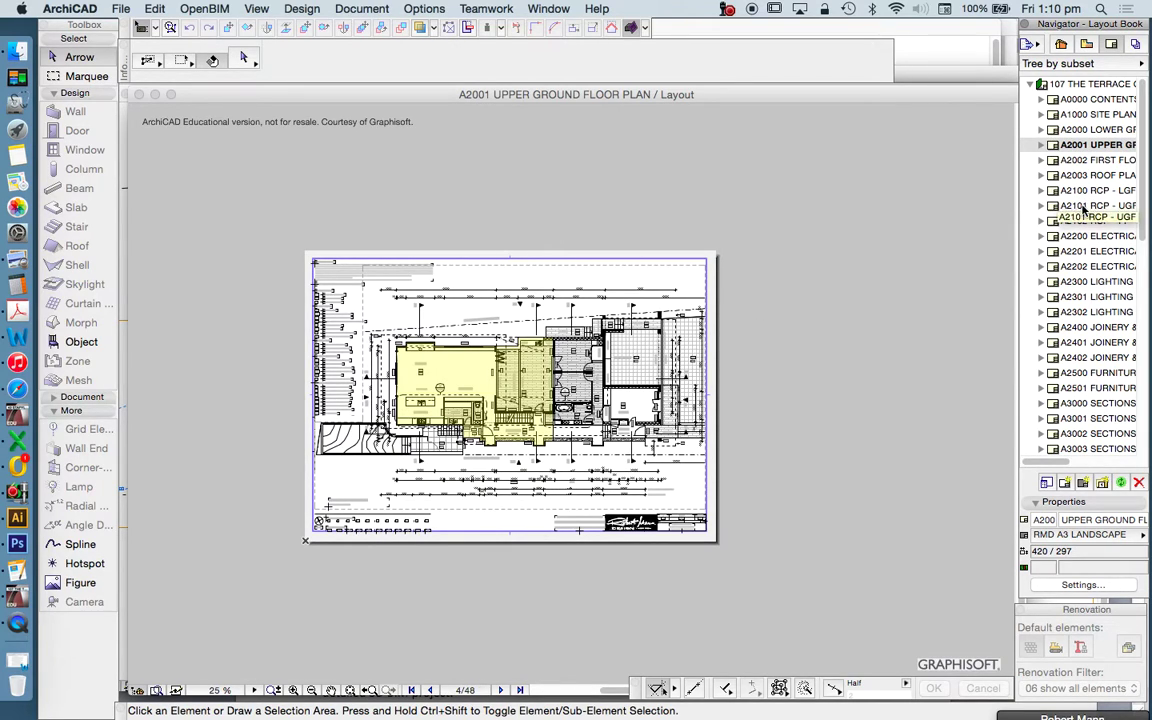
Step: Open layouts A2101 RCP - UGF, A2201, A2301 LIGHTING - UGF, A2401 JOINERY, then A2500 FURNITURE LAYOUT - LGF
{"action": "double_click", "coordinate": [1086, 207]}
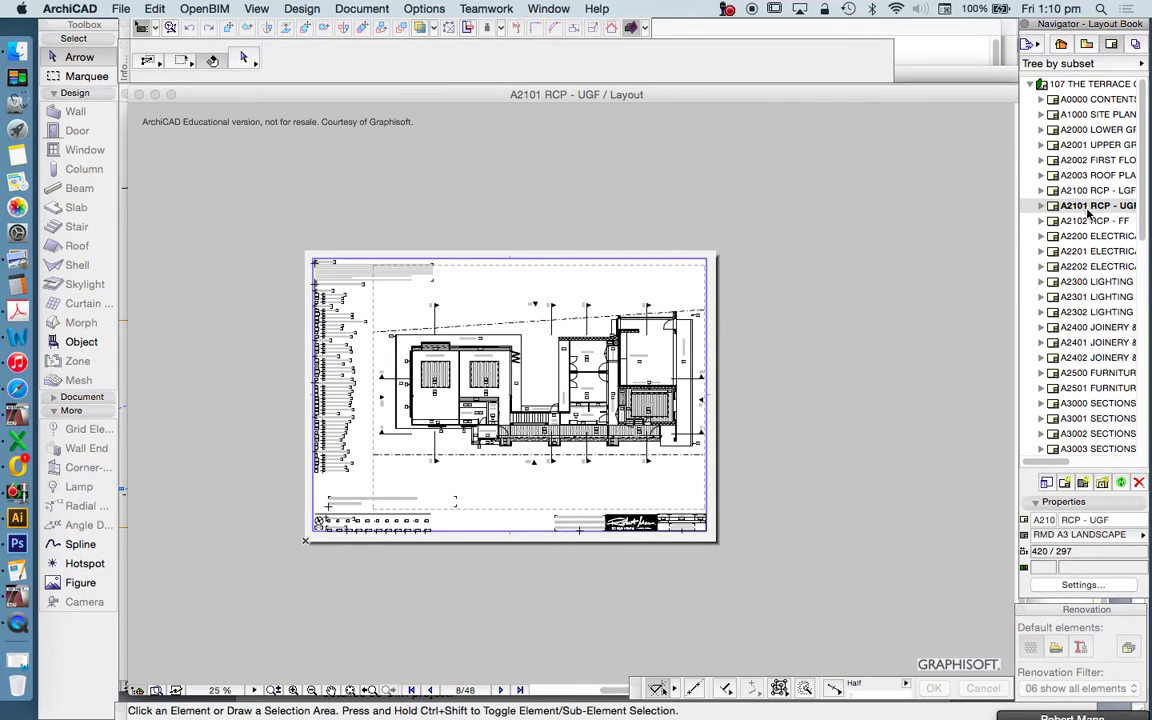
{"action": "double_click", "coordinate": [1077, 252]}
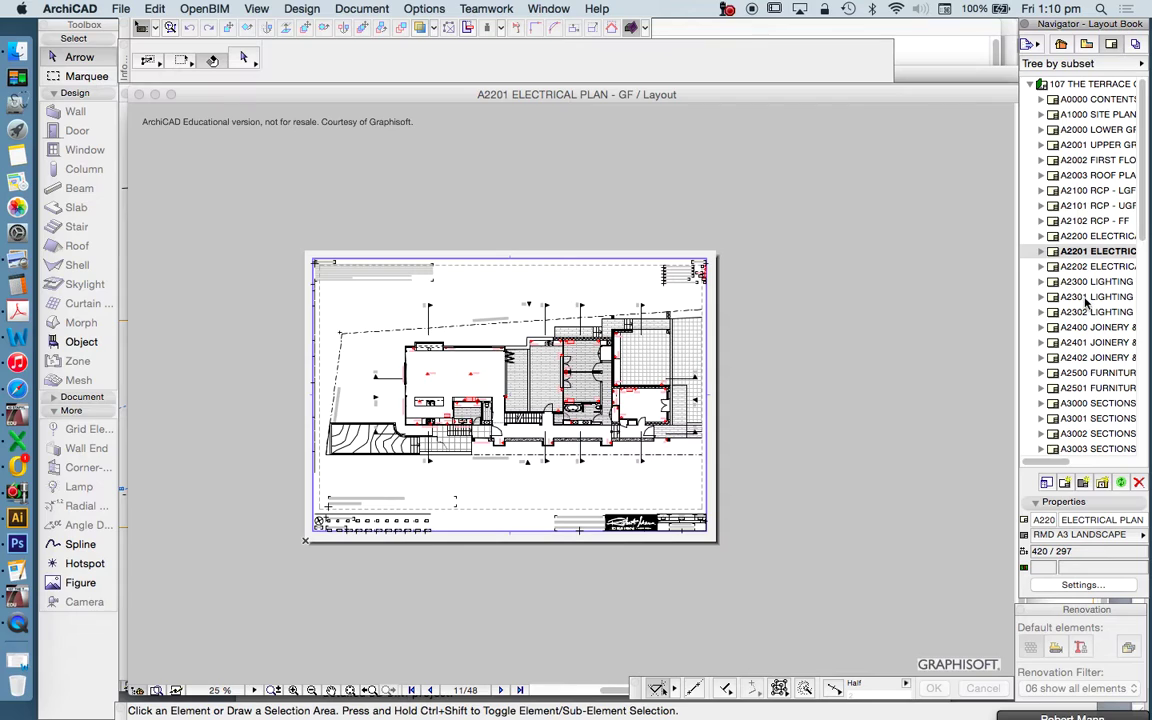
{"action": "double_click", "coordinate": [1087, 297]}
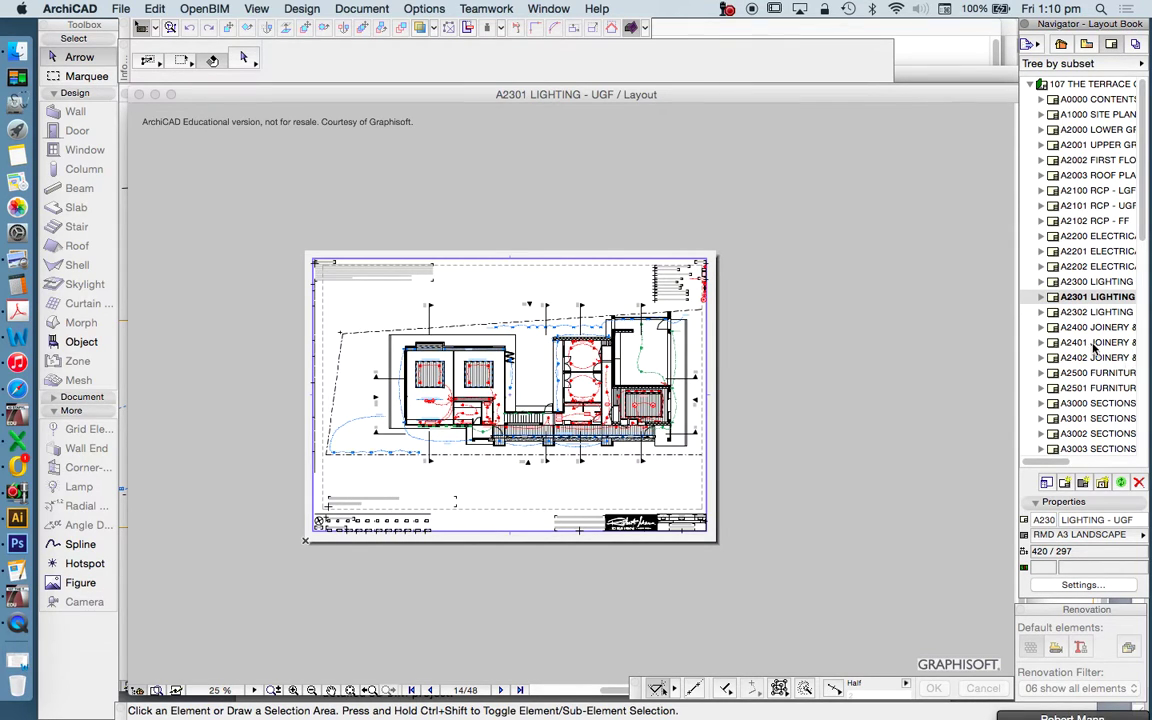
{"action": "double_click", "coordinate": [1095, 342]}
{"action": "scroll", "coordinate": [1106, 330], "scroll_direction": "down", "scroll_amount": 1}
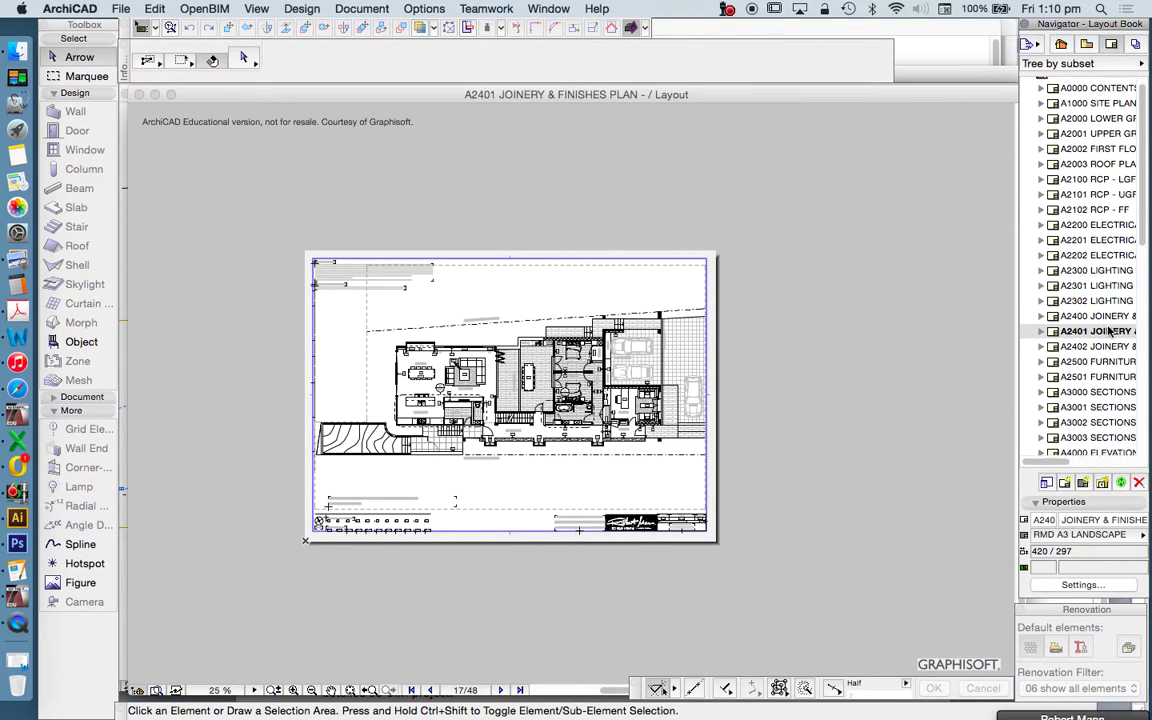
{"action": "scroll", "coordinate": [1108, 331], "scroll_direction": "down", "scroll_amount": 1}
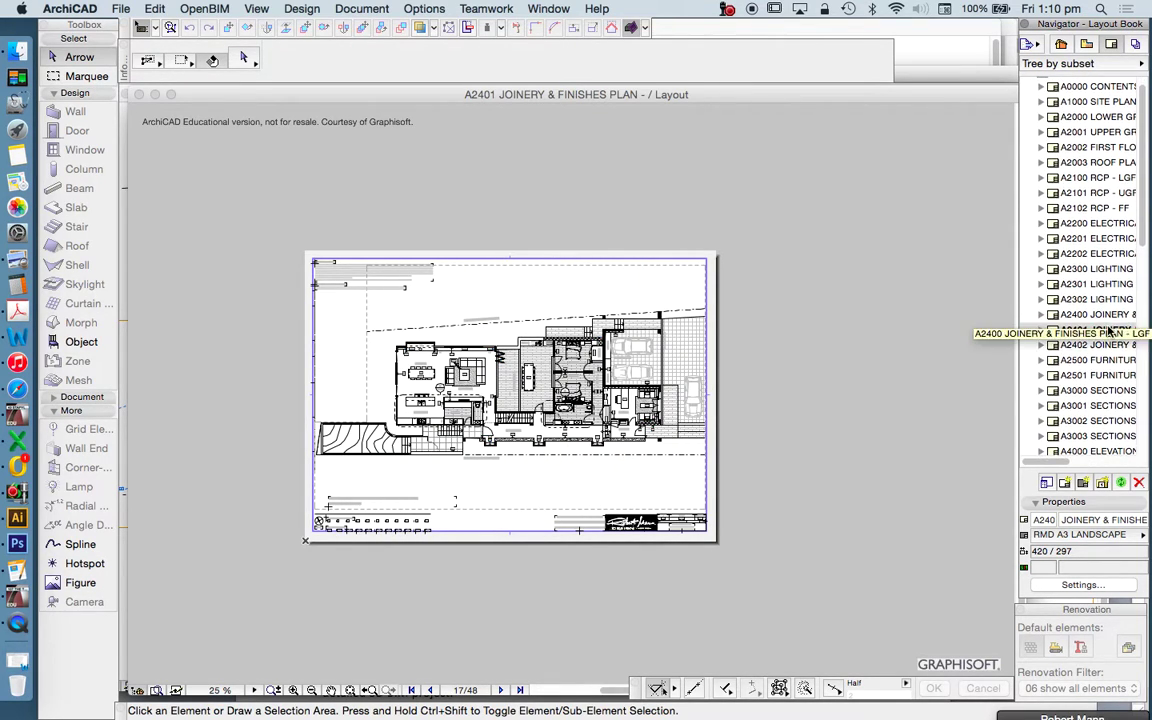
{"action": "double_click", "coordinate": [1074, 362]}
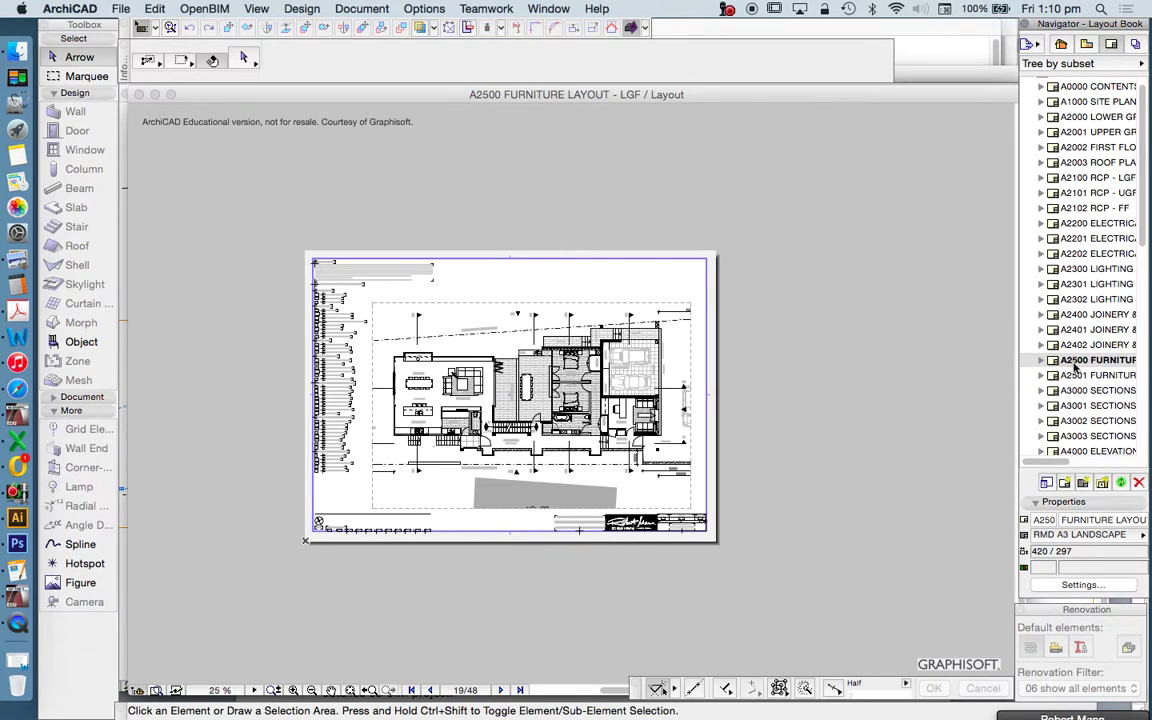